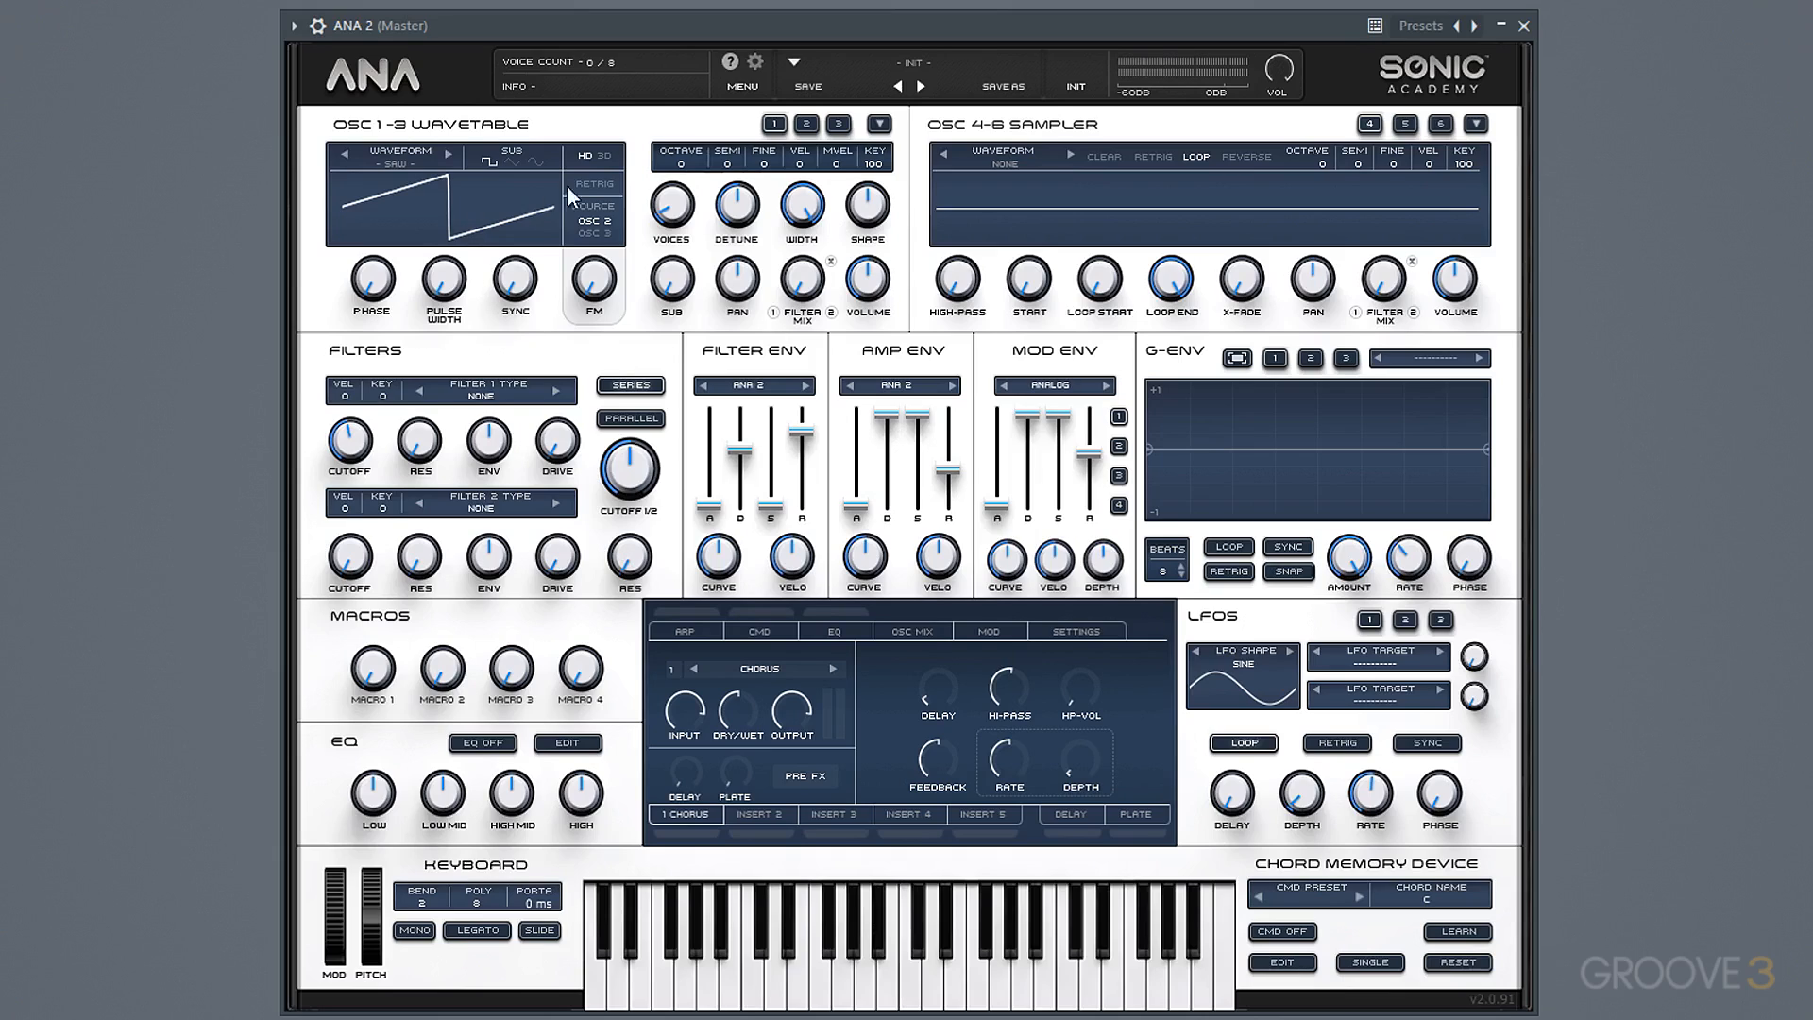
Set oscillator 1's octave to -2 and choose the MOGY - LP low-pass type for filter 1.
{"action": "left_click_drag", "start_coordinate": [684, 178], "coordinate": [686, 255]}
{"action": "left_click", "coordinate": [493, 400]}
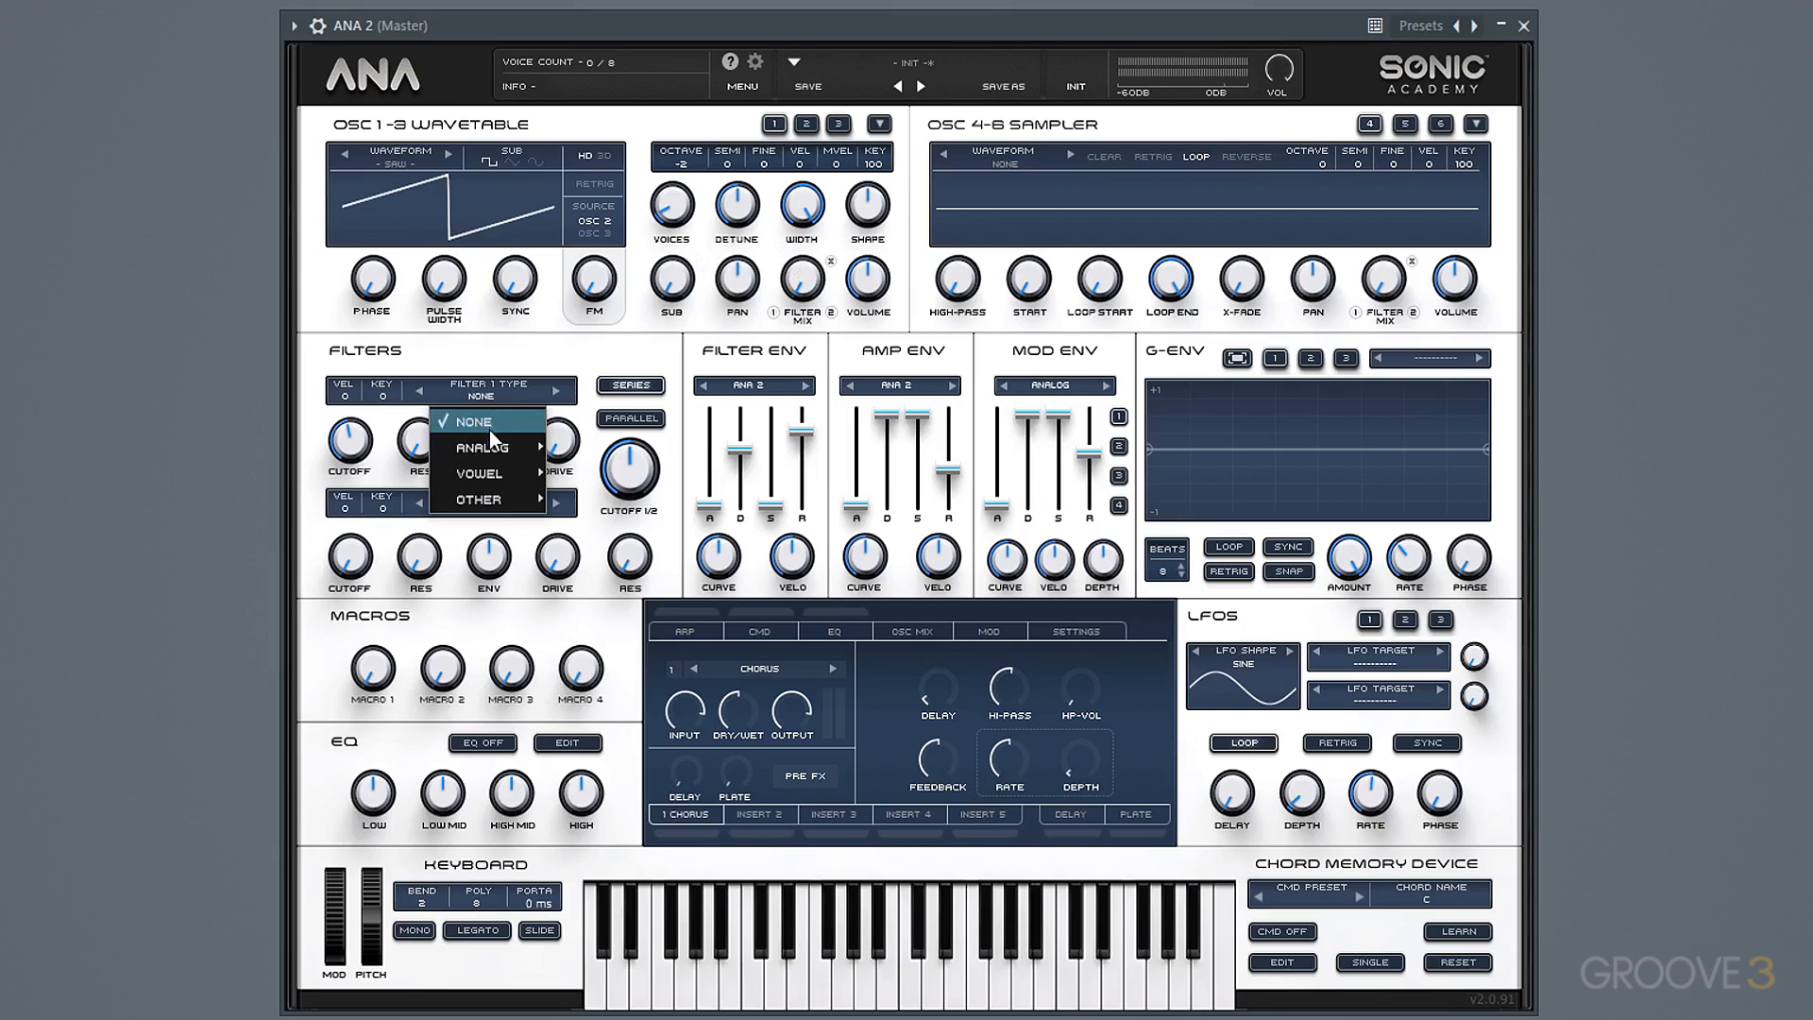
{"action": "mouse_move", "coordinate": [489, 450]}
{"action": "left_click", "coordinate": [630, 478]}
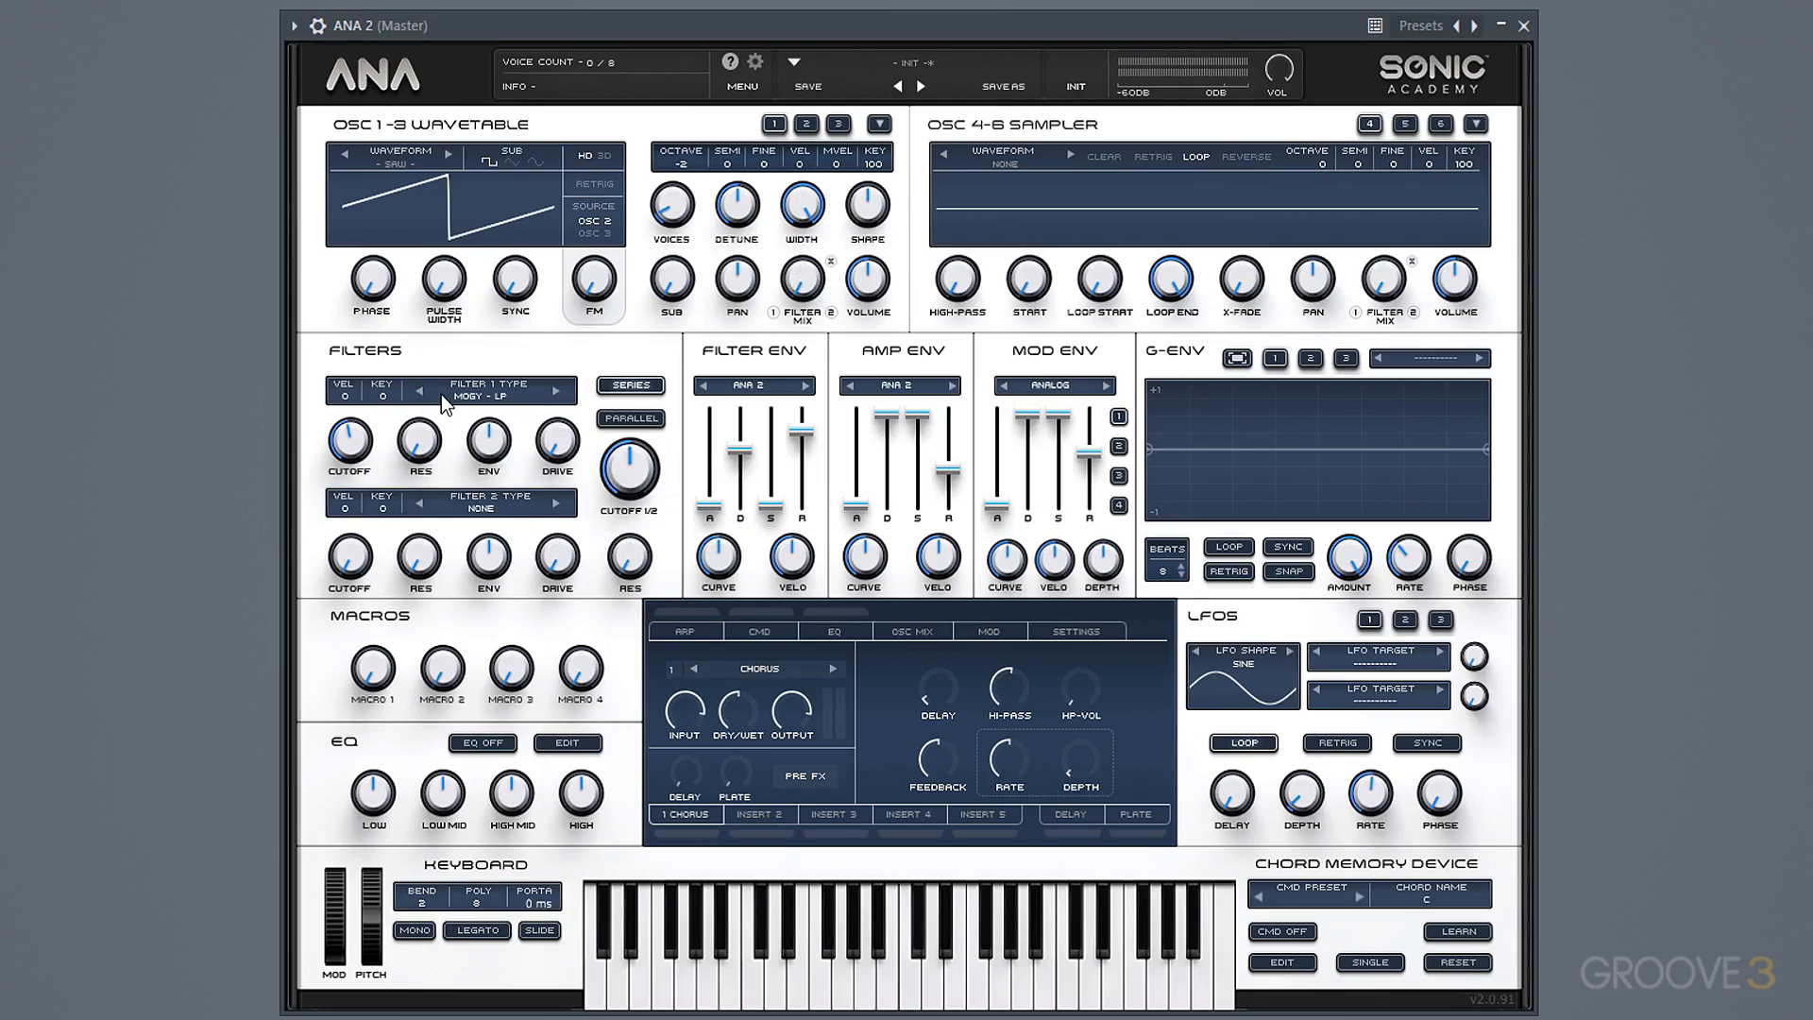
Raise filter 1's resonance, lower the master cutoff to 20 Hz, slightly raise filter 1's cutoff and set its envelope amount to about 52.80%.
{"action": "left_click_drag", "start_coordinate": [420, 440], "coordinate": [345, 547]}
{"action": "left_click_drag", "start_coordinate": [631, 463], "coordinate": [638, 746]}
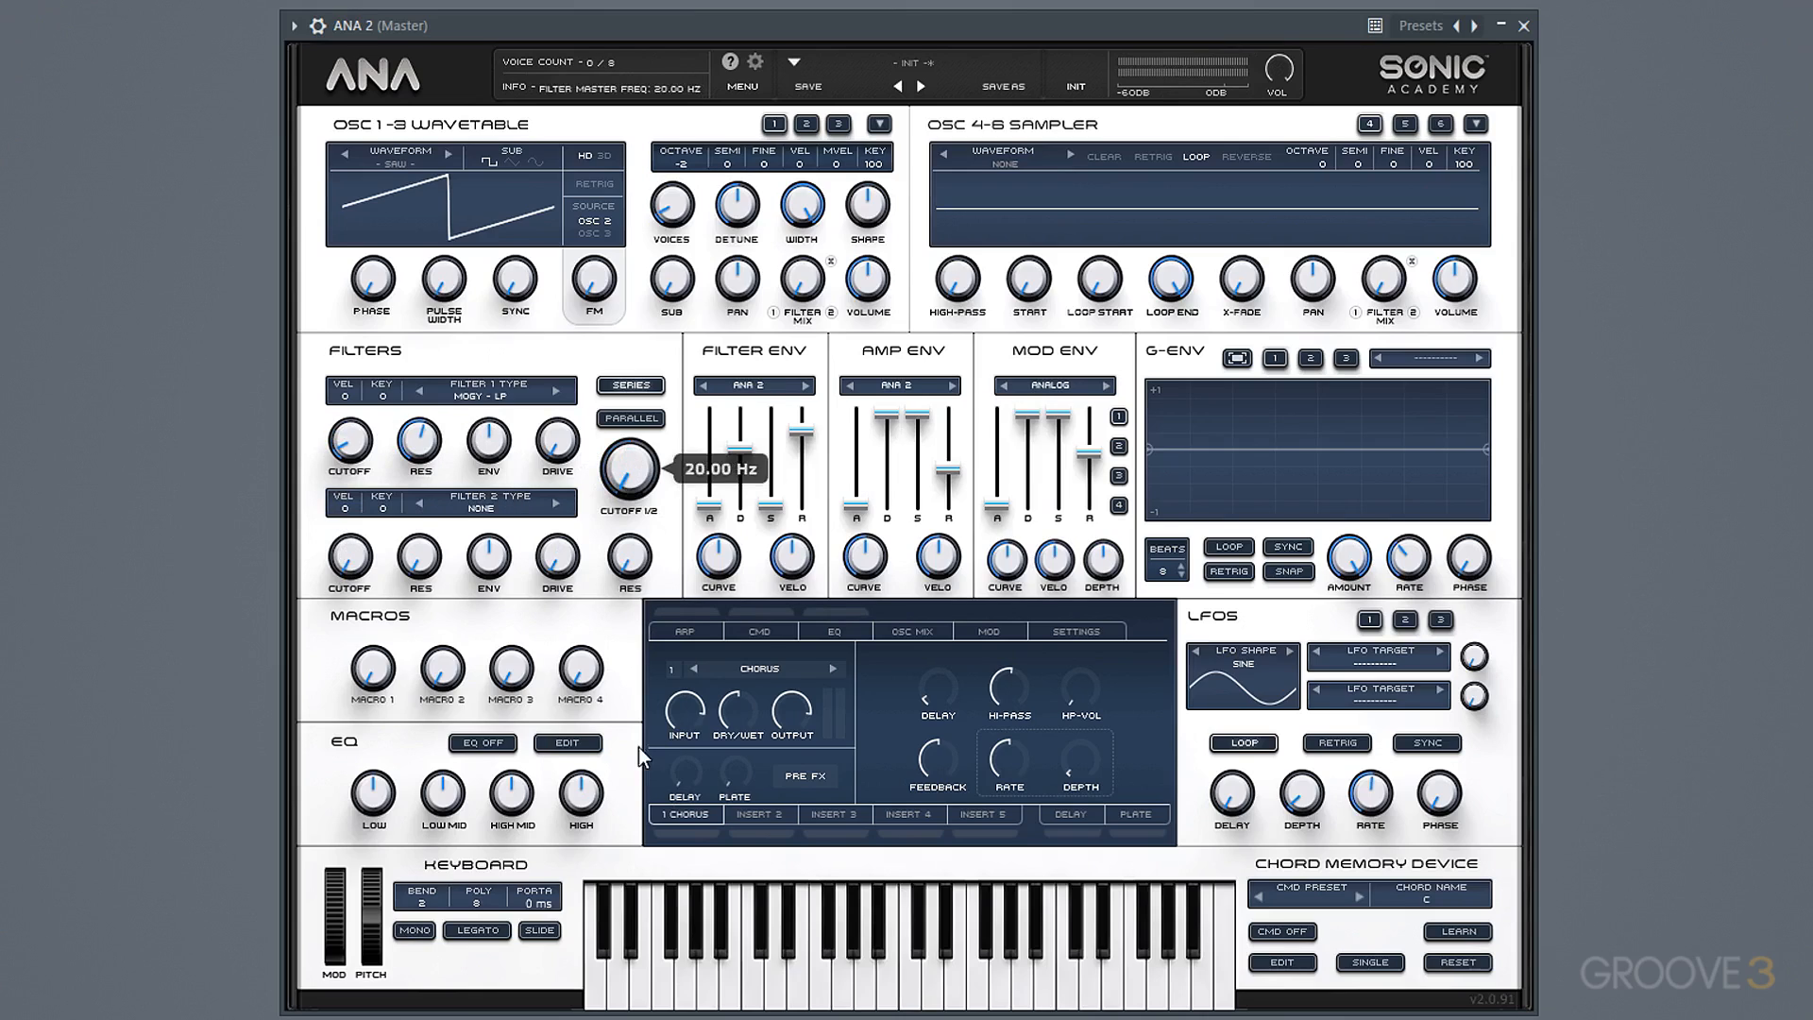
{"action": "left_click_drag", "start_coordinate": [355, 446], "coordinate": [431, 382]}
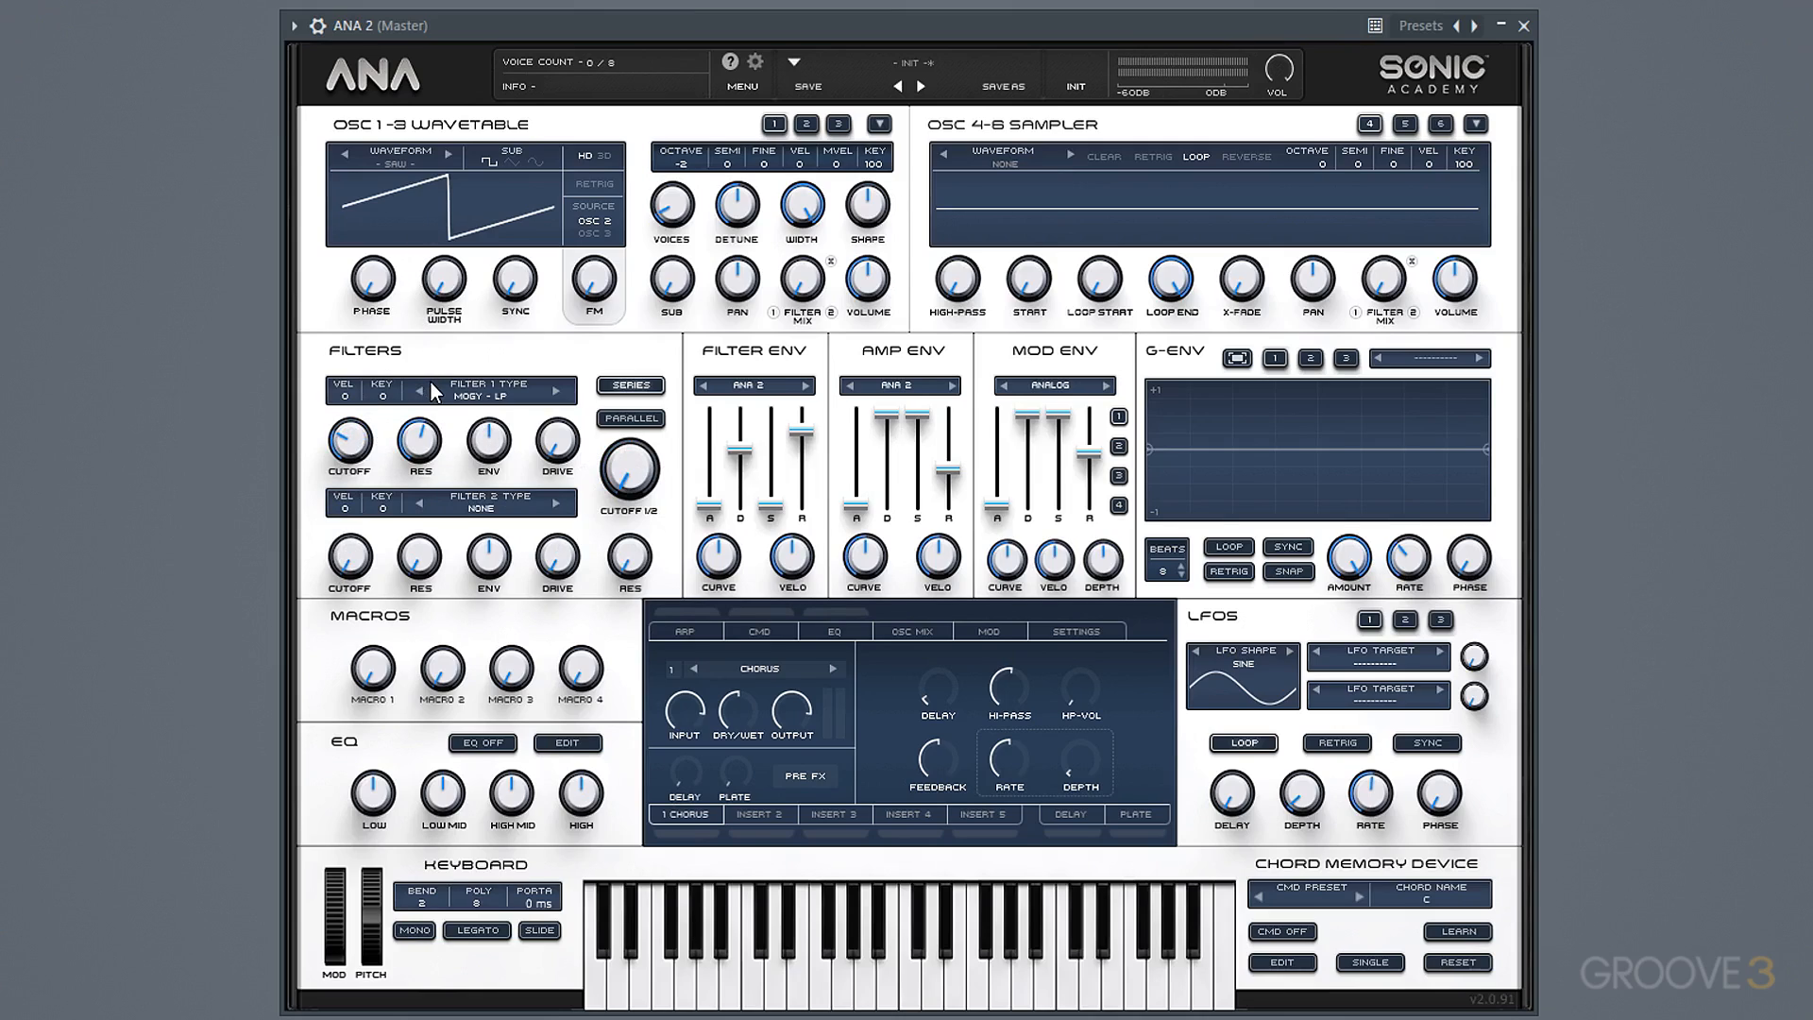
{"action": "left_click_drag", "start_coordinate": [488, 439], "coordinate": [521, 359]}
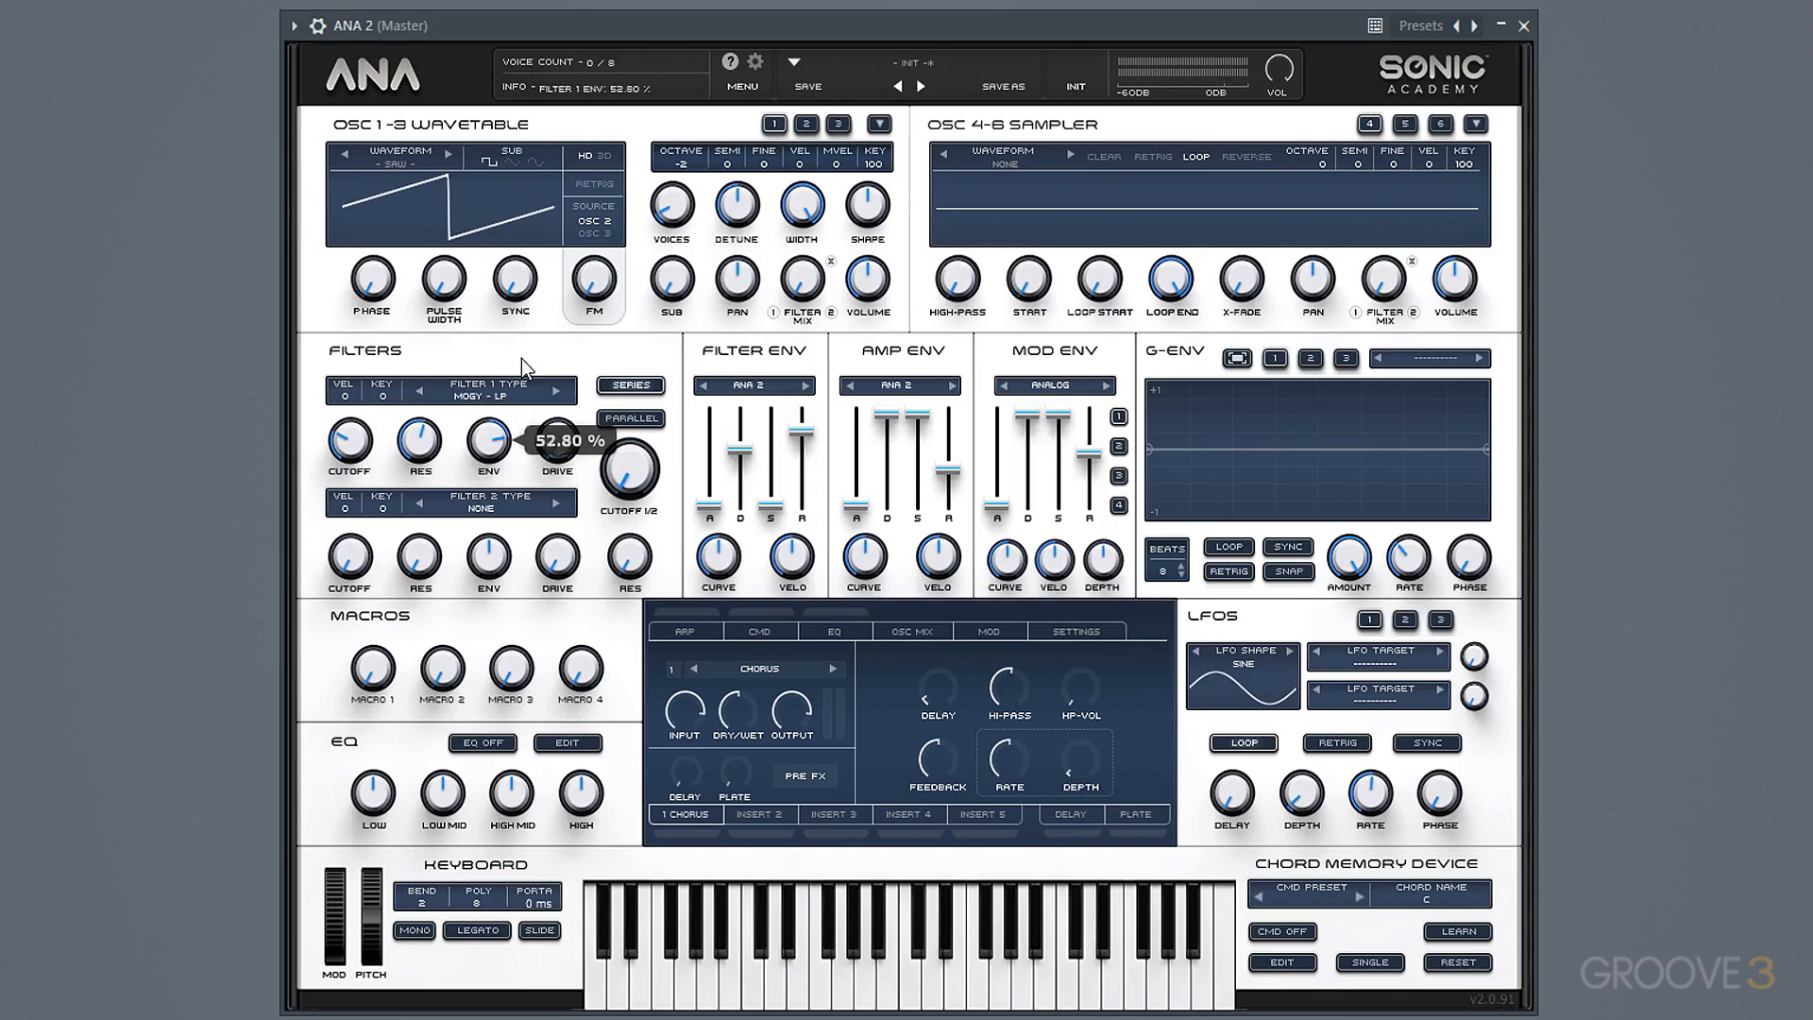
Lengthen the filter envelope's attack and decay slightly and raise its sustain.
{"action": "left_click_drag", "start_coordinate": [709, 505], "coordinate": [710, 470]}
{"action": "left_click_drag", "start_coordinate": [802, 432], "coordinate": [802, 431]}
{"action": "left_click_drag", "start_coordinate": [771, 504], "coordinate": [742, 442]}
{"action": "left_click_drag", "start_coordinate": [711, 485], "coordinate": [711, 474]}
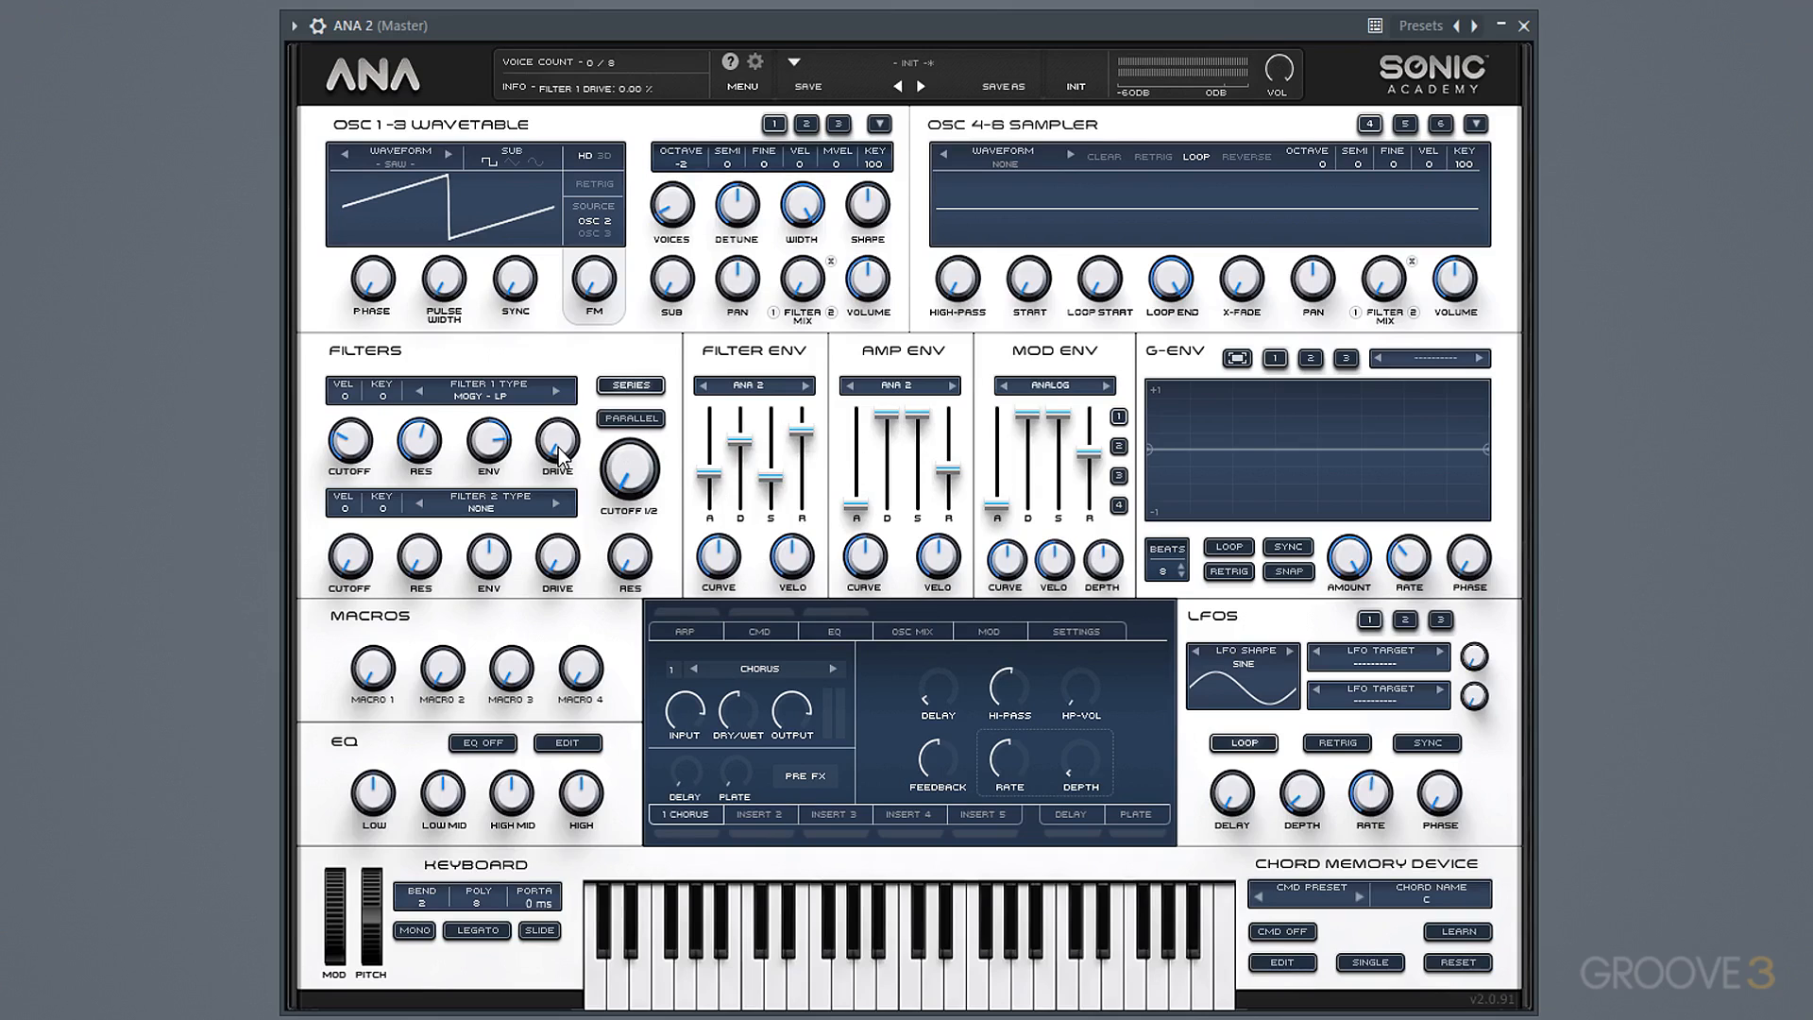
Set filter 1's drive to about 54.80%, raise the filter envelope's curve and slightly shorten its attack.
{"action": "left_click_drag", "start_coordinate": [558, 447], "coordinate": [564, 312]}
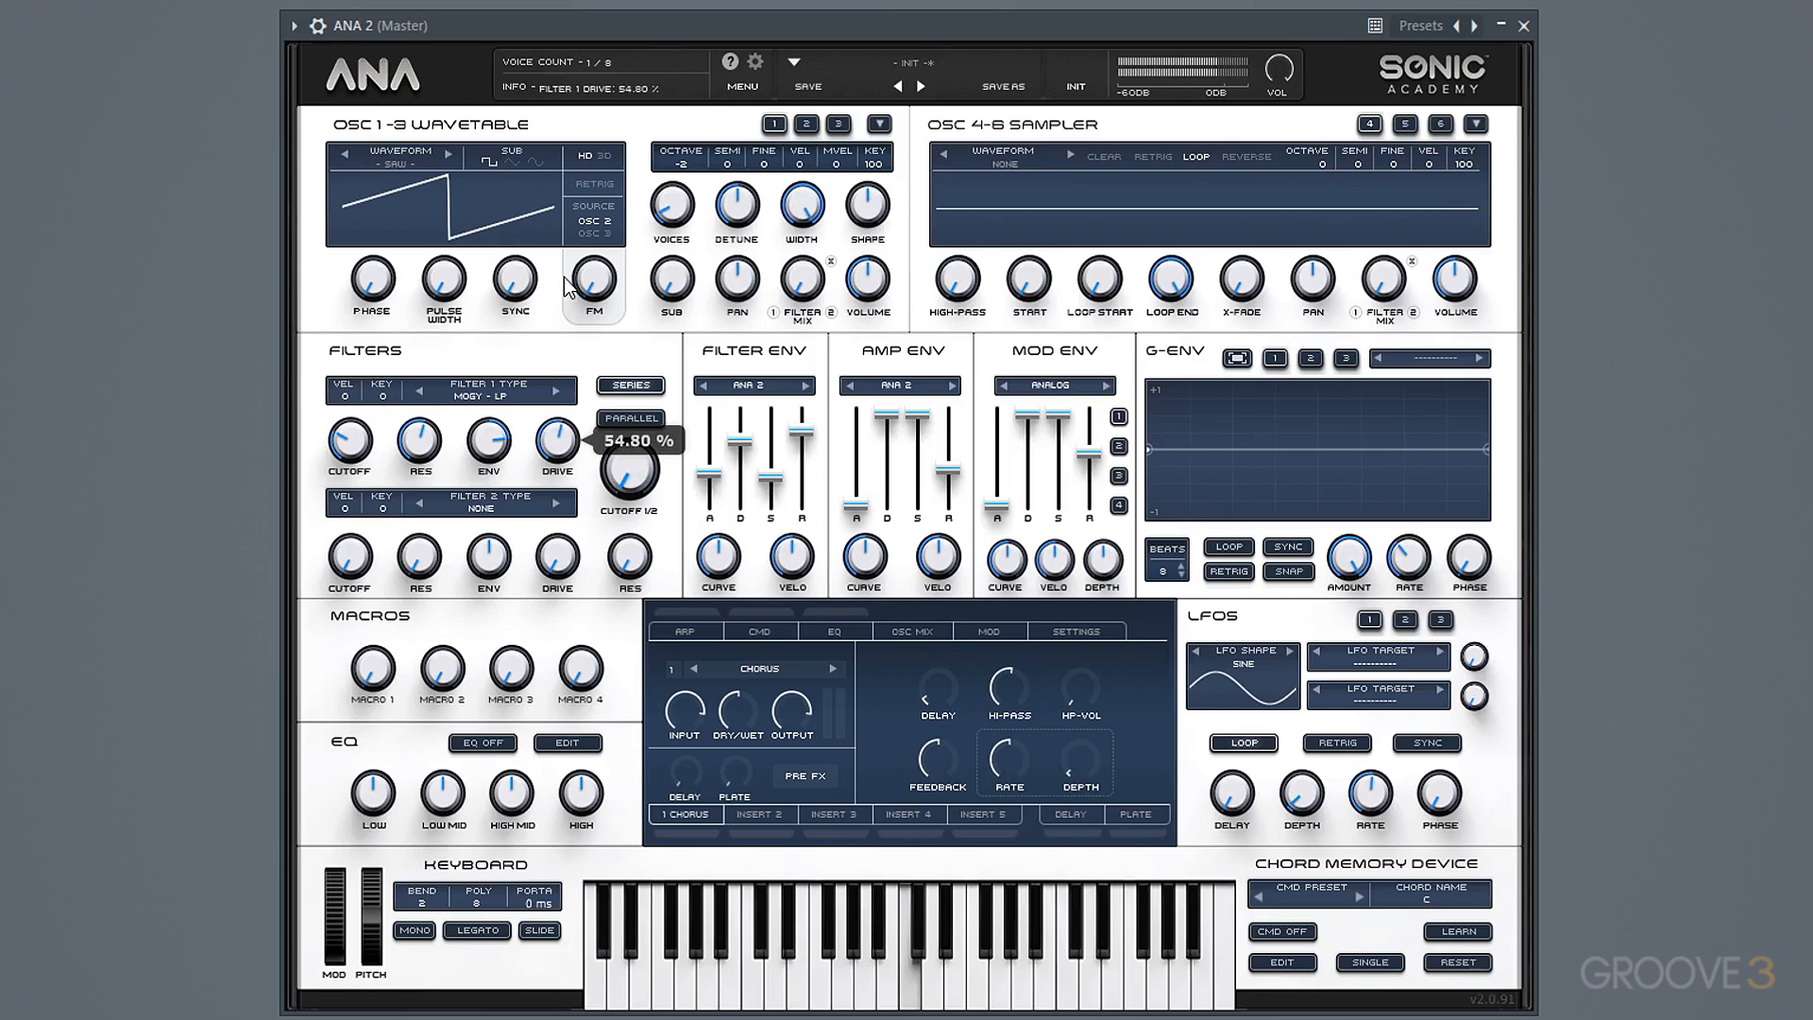
{"action": "left_click_drag", "start_coordinate": [740, 593], "coordinate": [727, 478]}
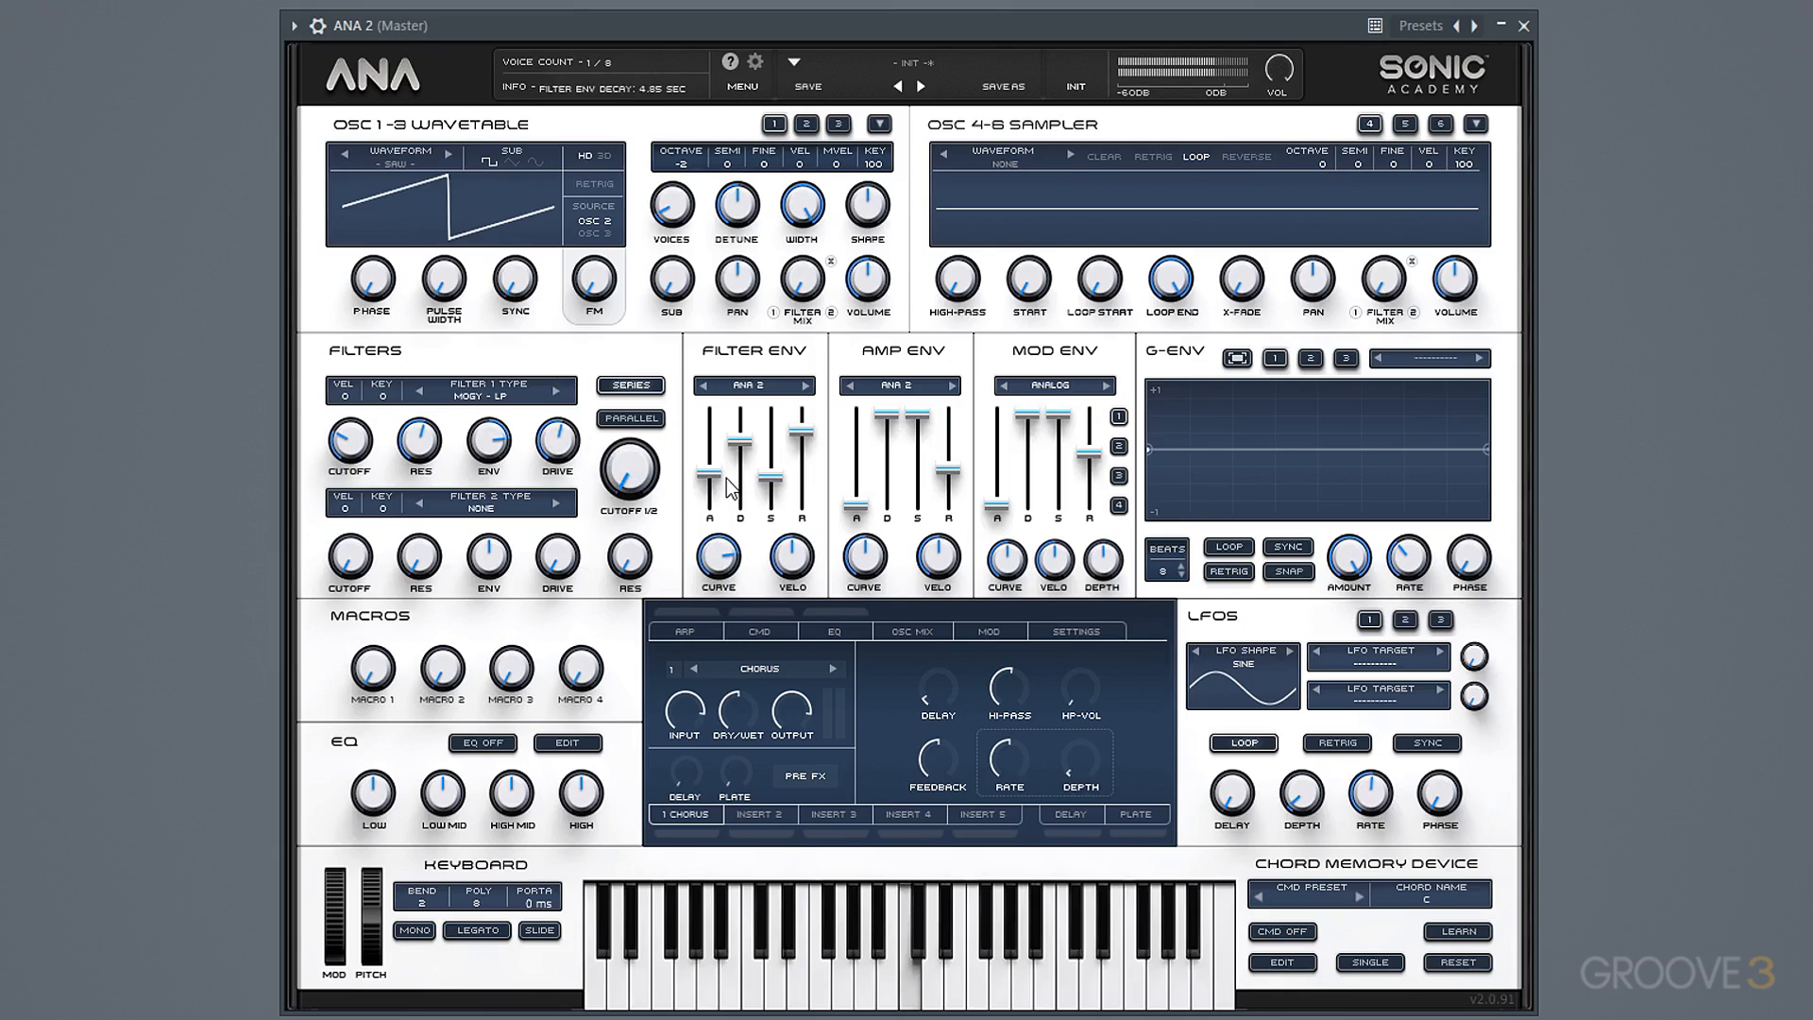
{"action": "left_click_drag", "start_coordinate": [713, 474], "coordinate": [713, 490]}
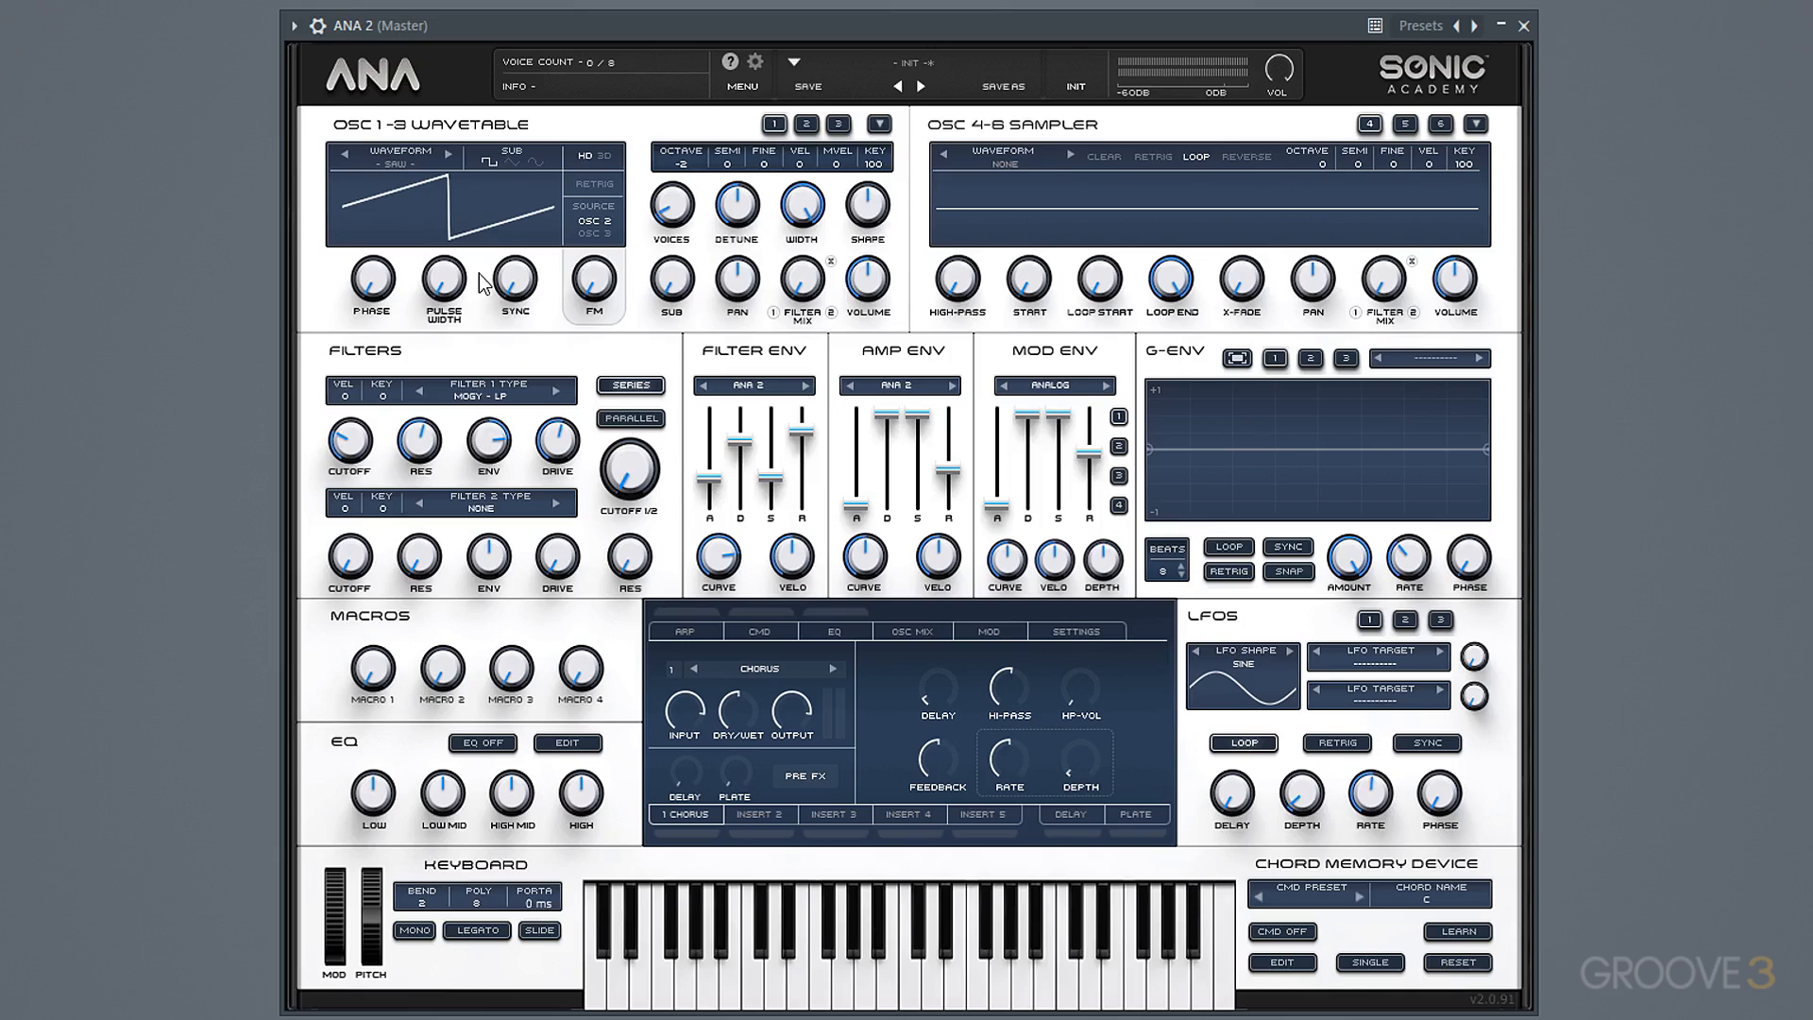
Raise oscillator 1's sync amount so its saw wave shows an additional partial cycle.
{"action": "left_click_drag", "start_coordinate": [514, 284], "coordinate": [464, 231]}
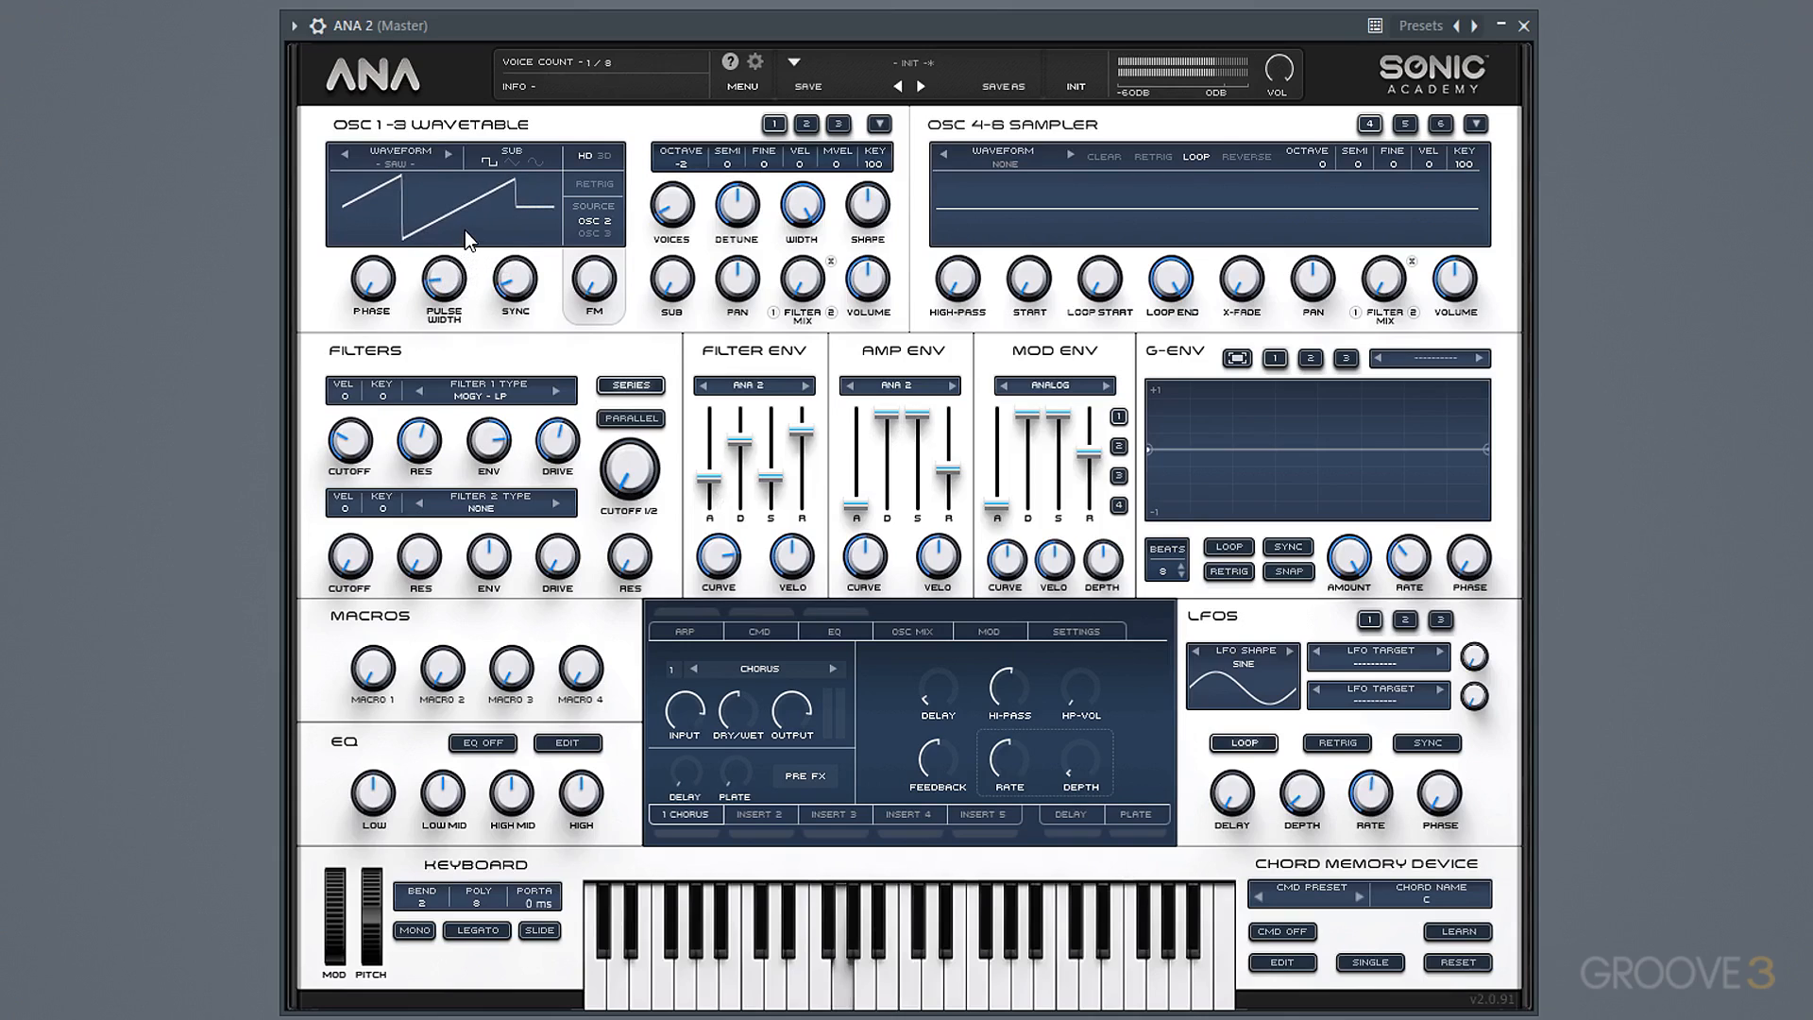
{"action": "left_click_drag", "start_coordinate": [507, 291], "coordinate": [507, 293]}
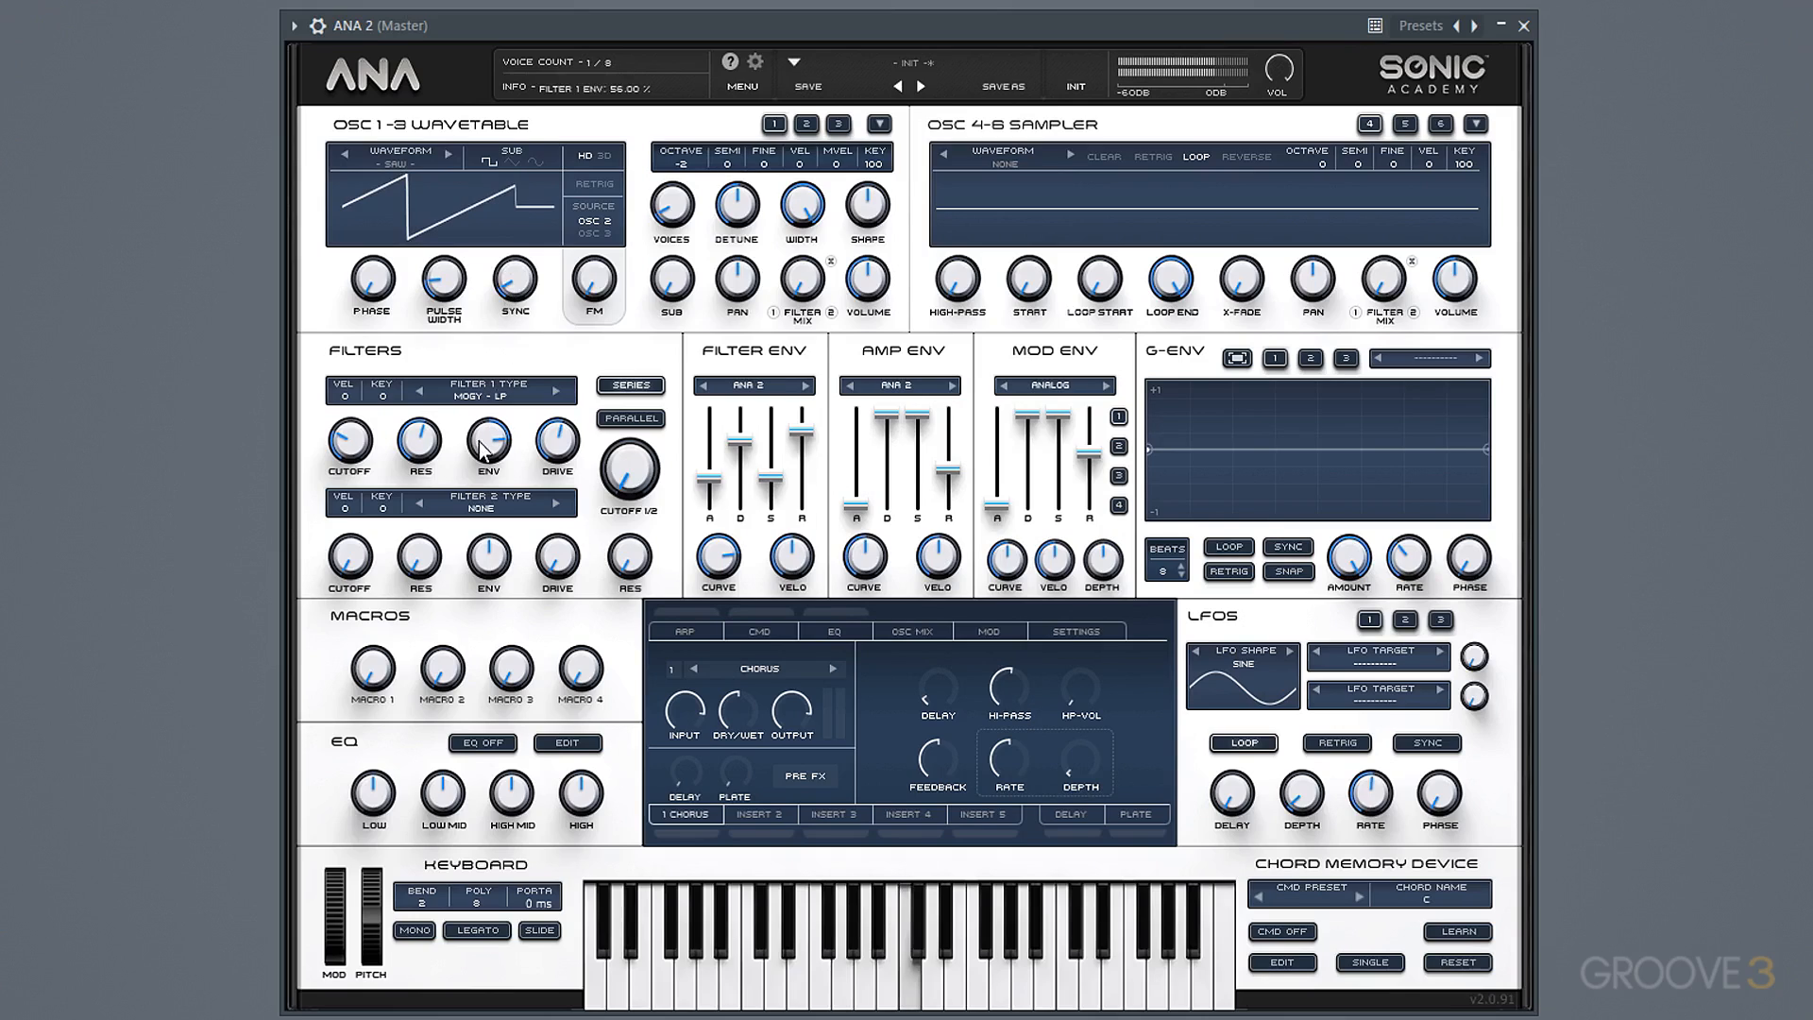
Increase filter 1's envelope amount, lower its cutoff to about 21.72 Hz and shorten the filter envelope's attack.
{"action": "left_click_drag", "start_coordinate": [487, 433], "coordinate": [486, 426]}
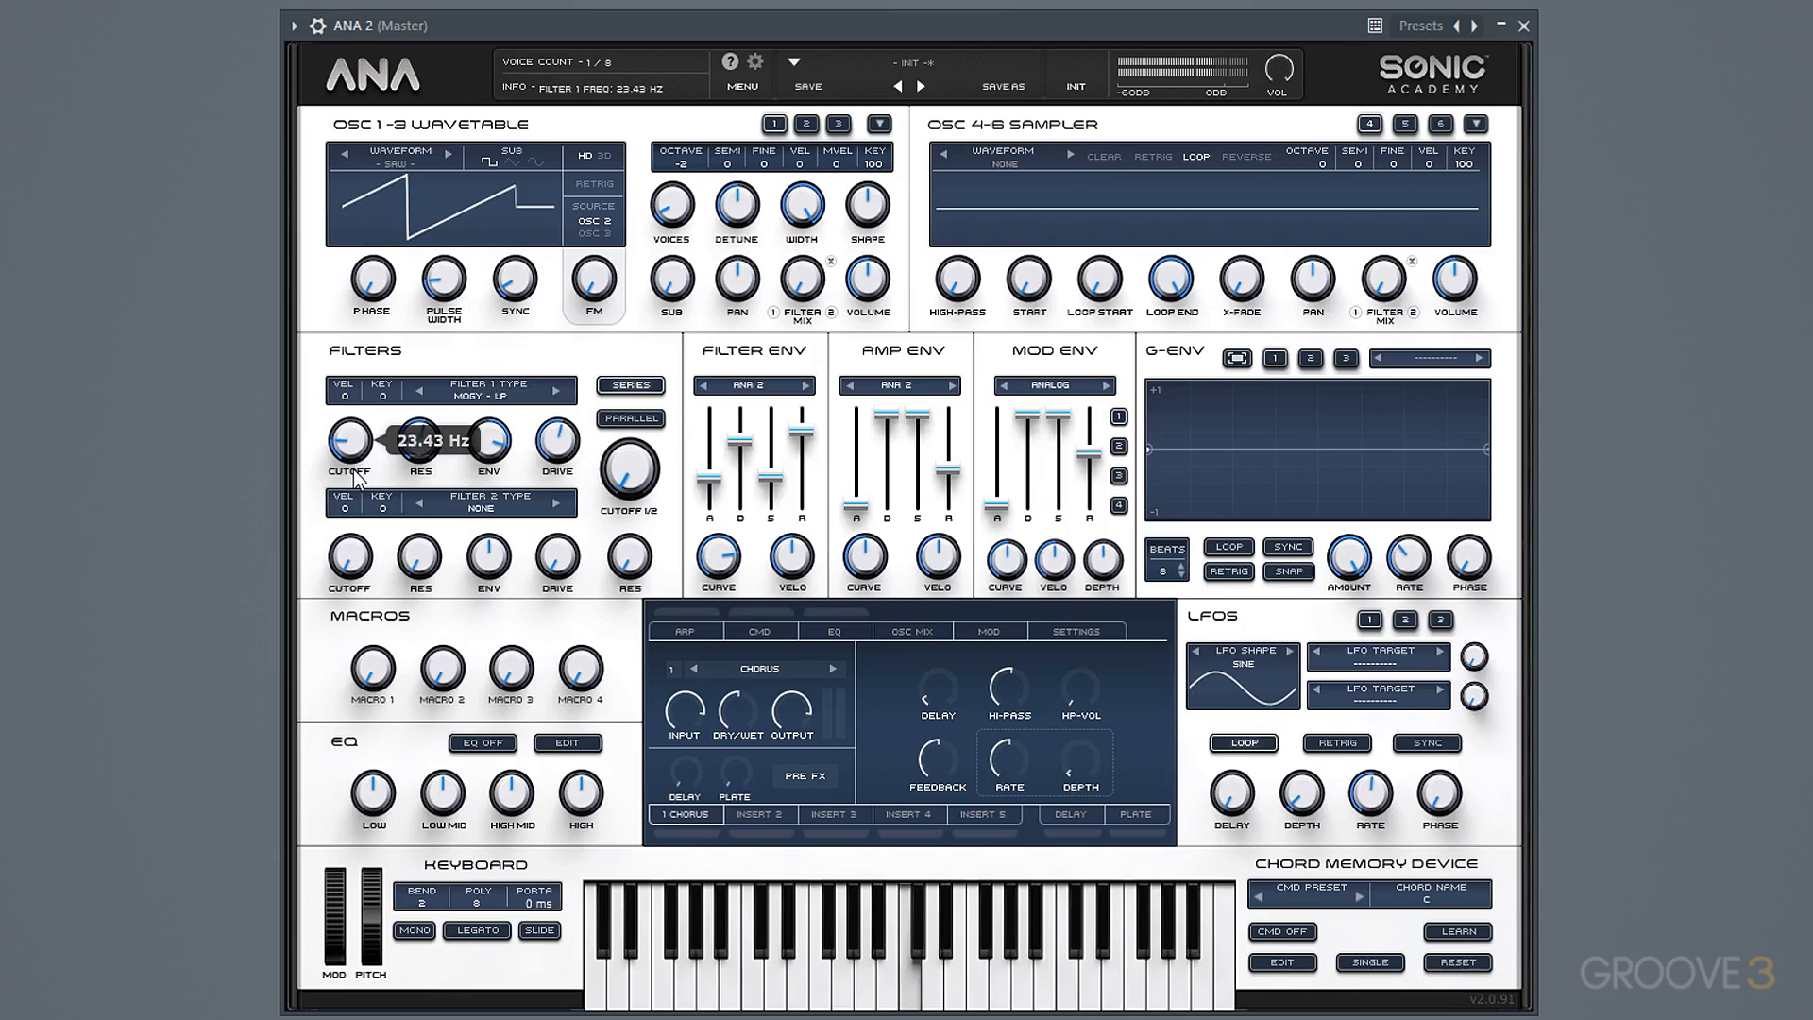
{"action": "left_click_drag", "start_coordinate": [353, 443], "coordinate": [353, 452]}
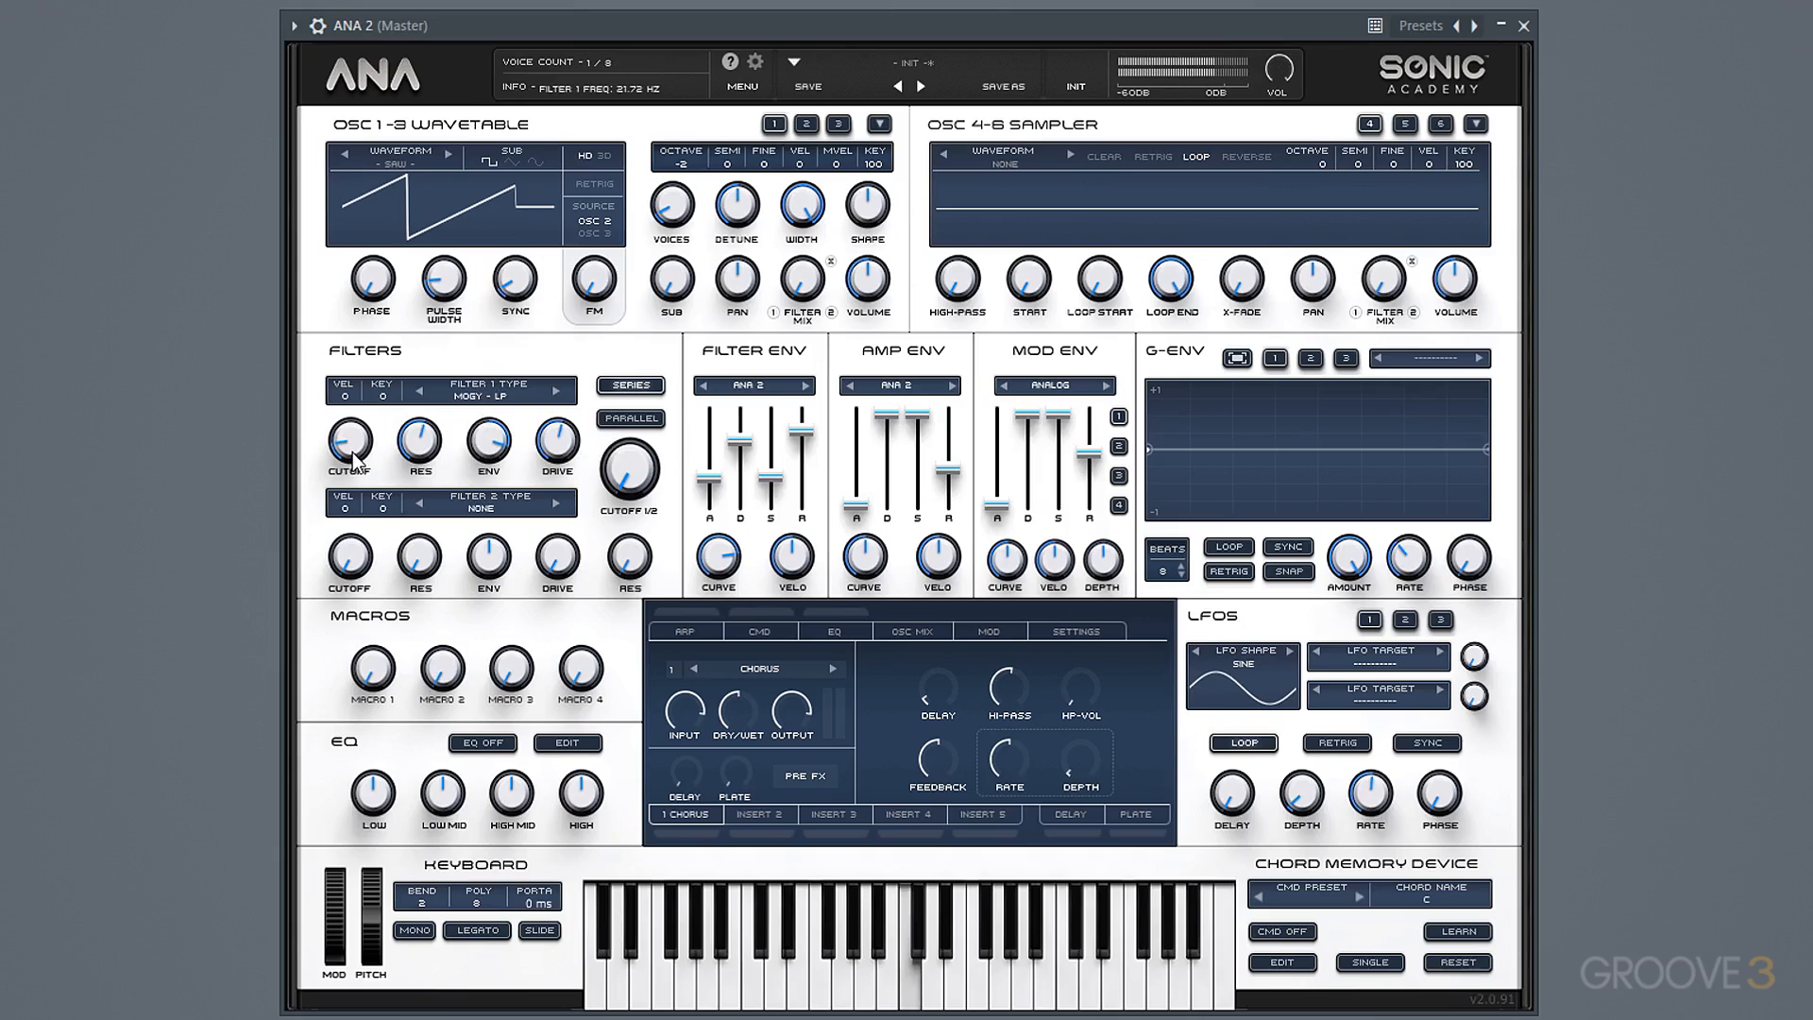
{"action": "left_click_drag", "start_coordinate": [710, 478], "coordinate": [711, 480]}
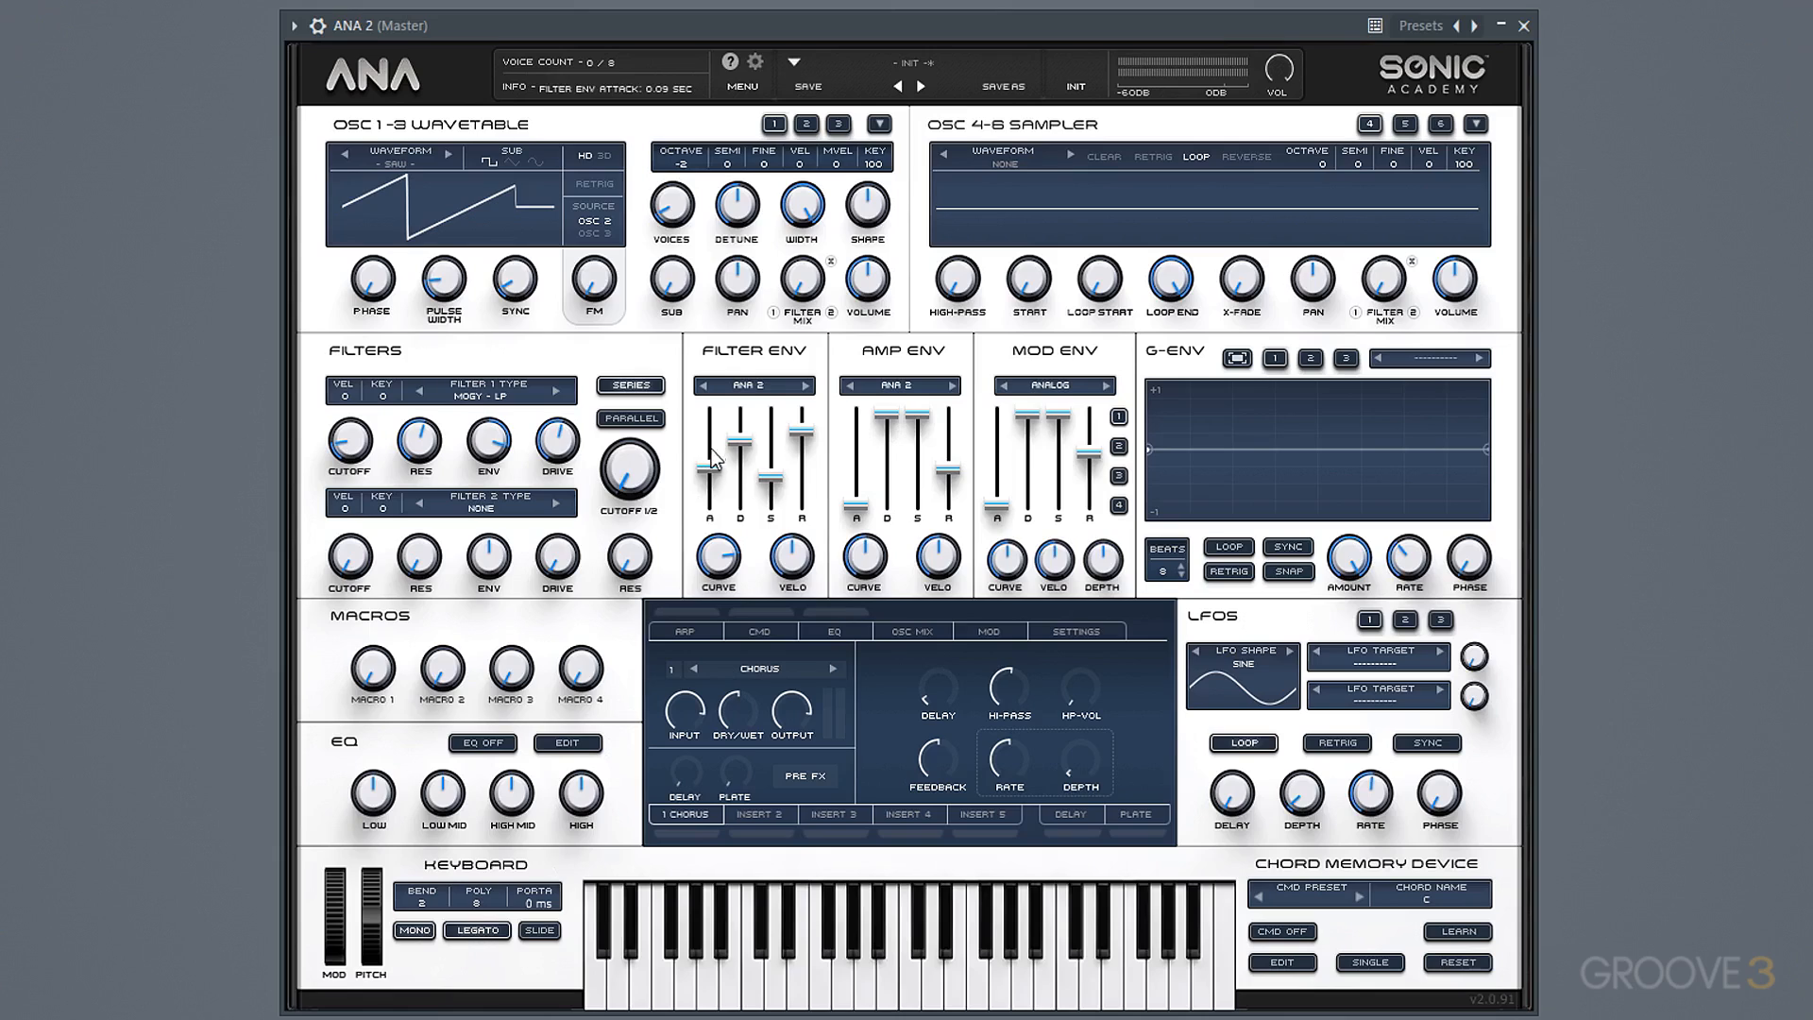
{"action": "left_click_drag", "start_coordinate": [708, 463], "coordinate": [712, 509]}
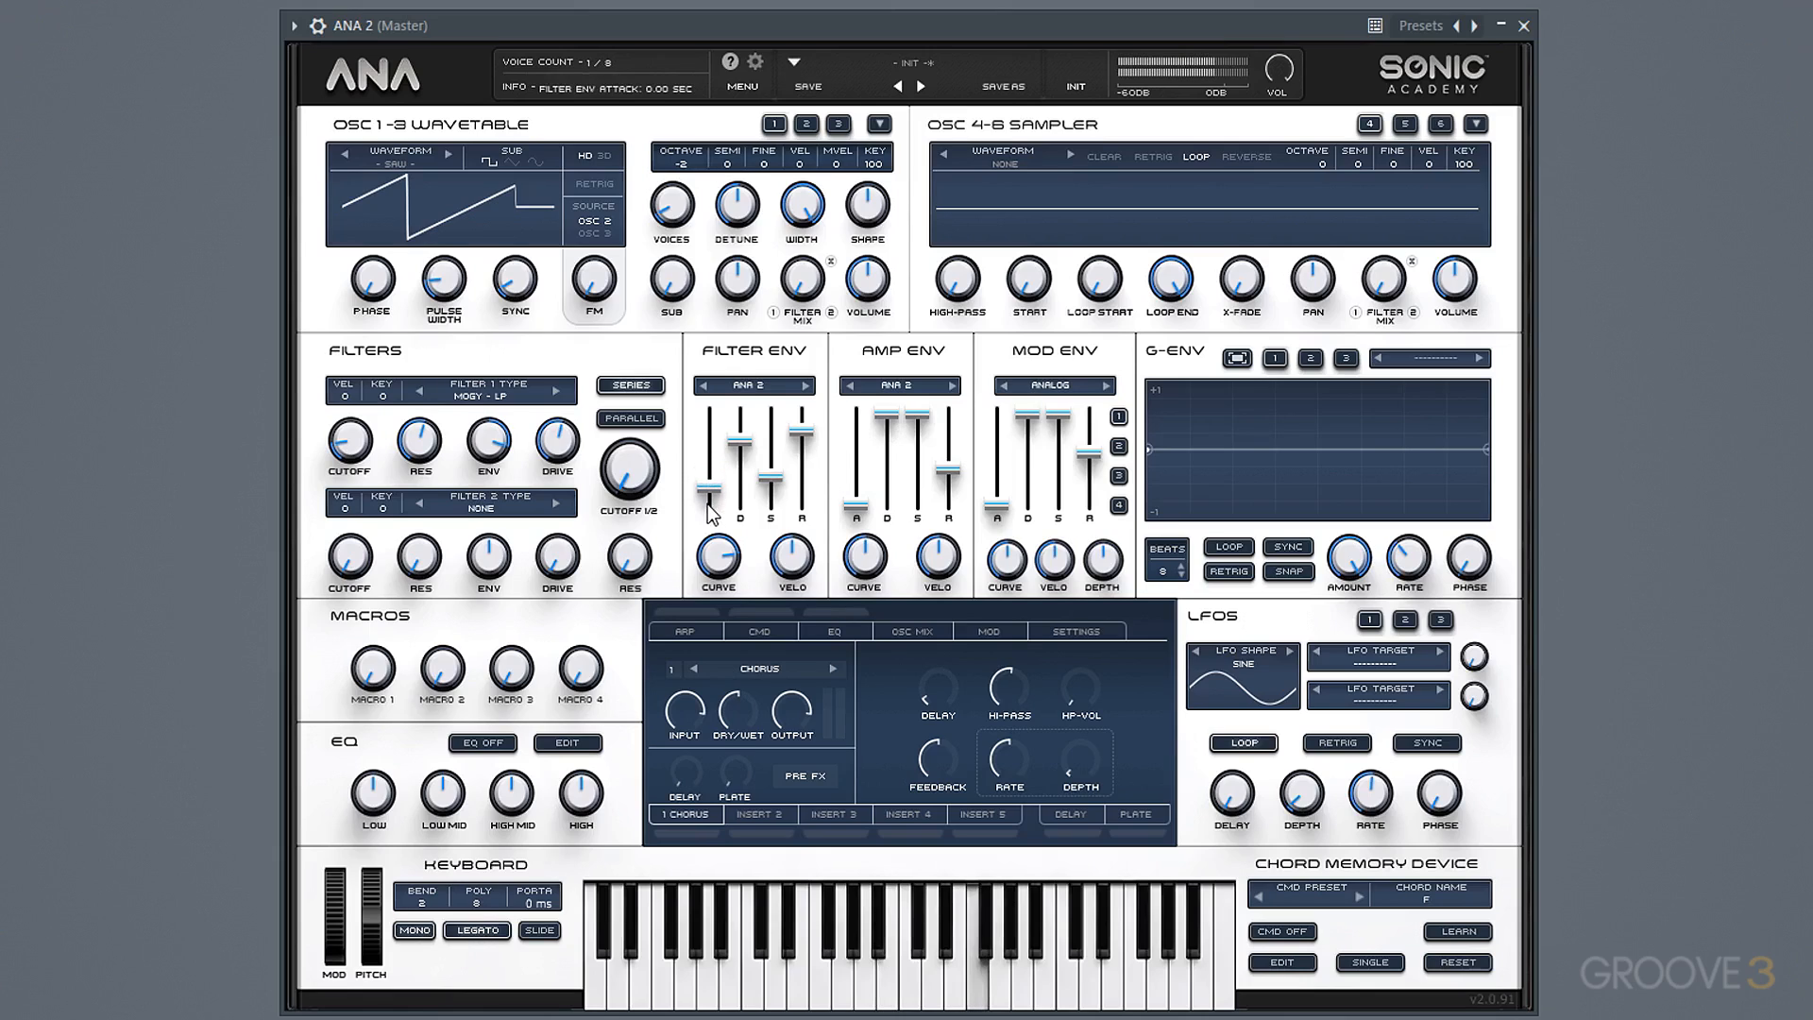
Set filter 1's envelope amount to about 57.60% and increase its resonance and drive.
{"action": "left_click_drag", "start_coordinate": [499, 448], "coordinate": [440, 408]}
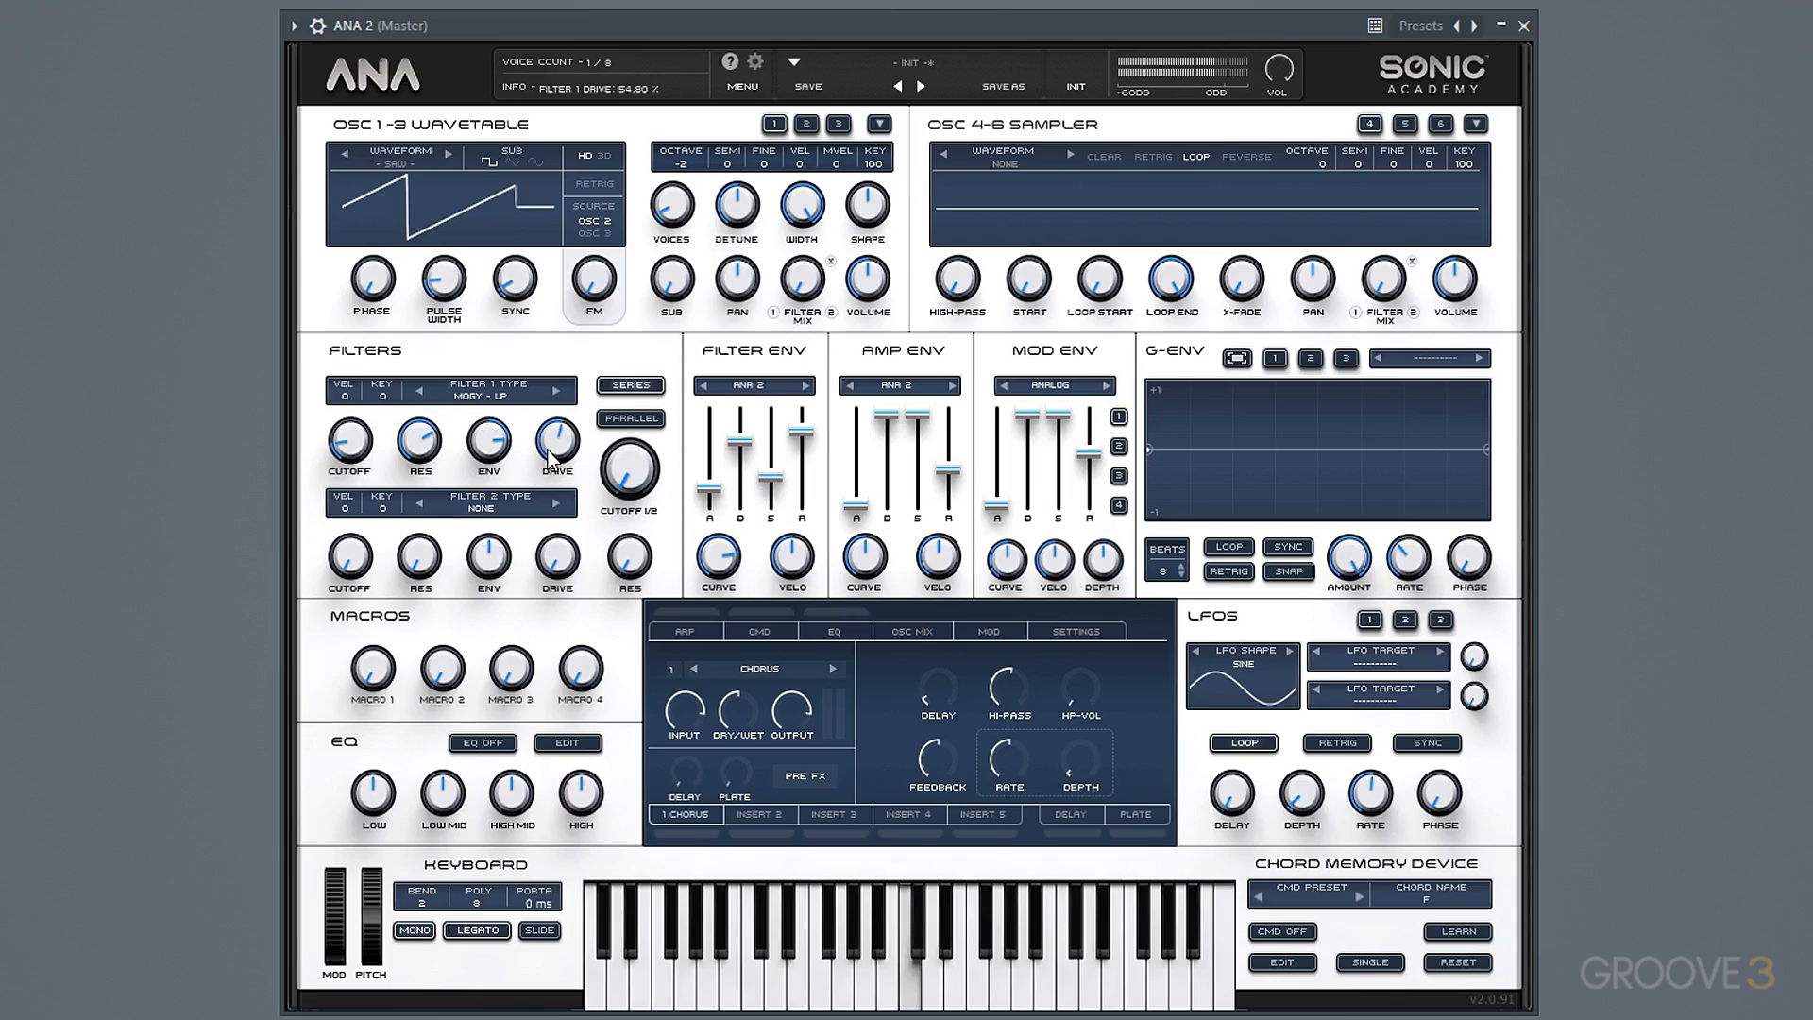
{"action": "left_click_drag", "start_coordinate": [552, 452], "coordinate": [553, 484]}
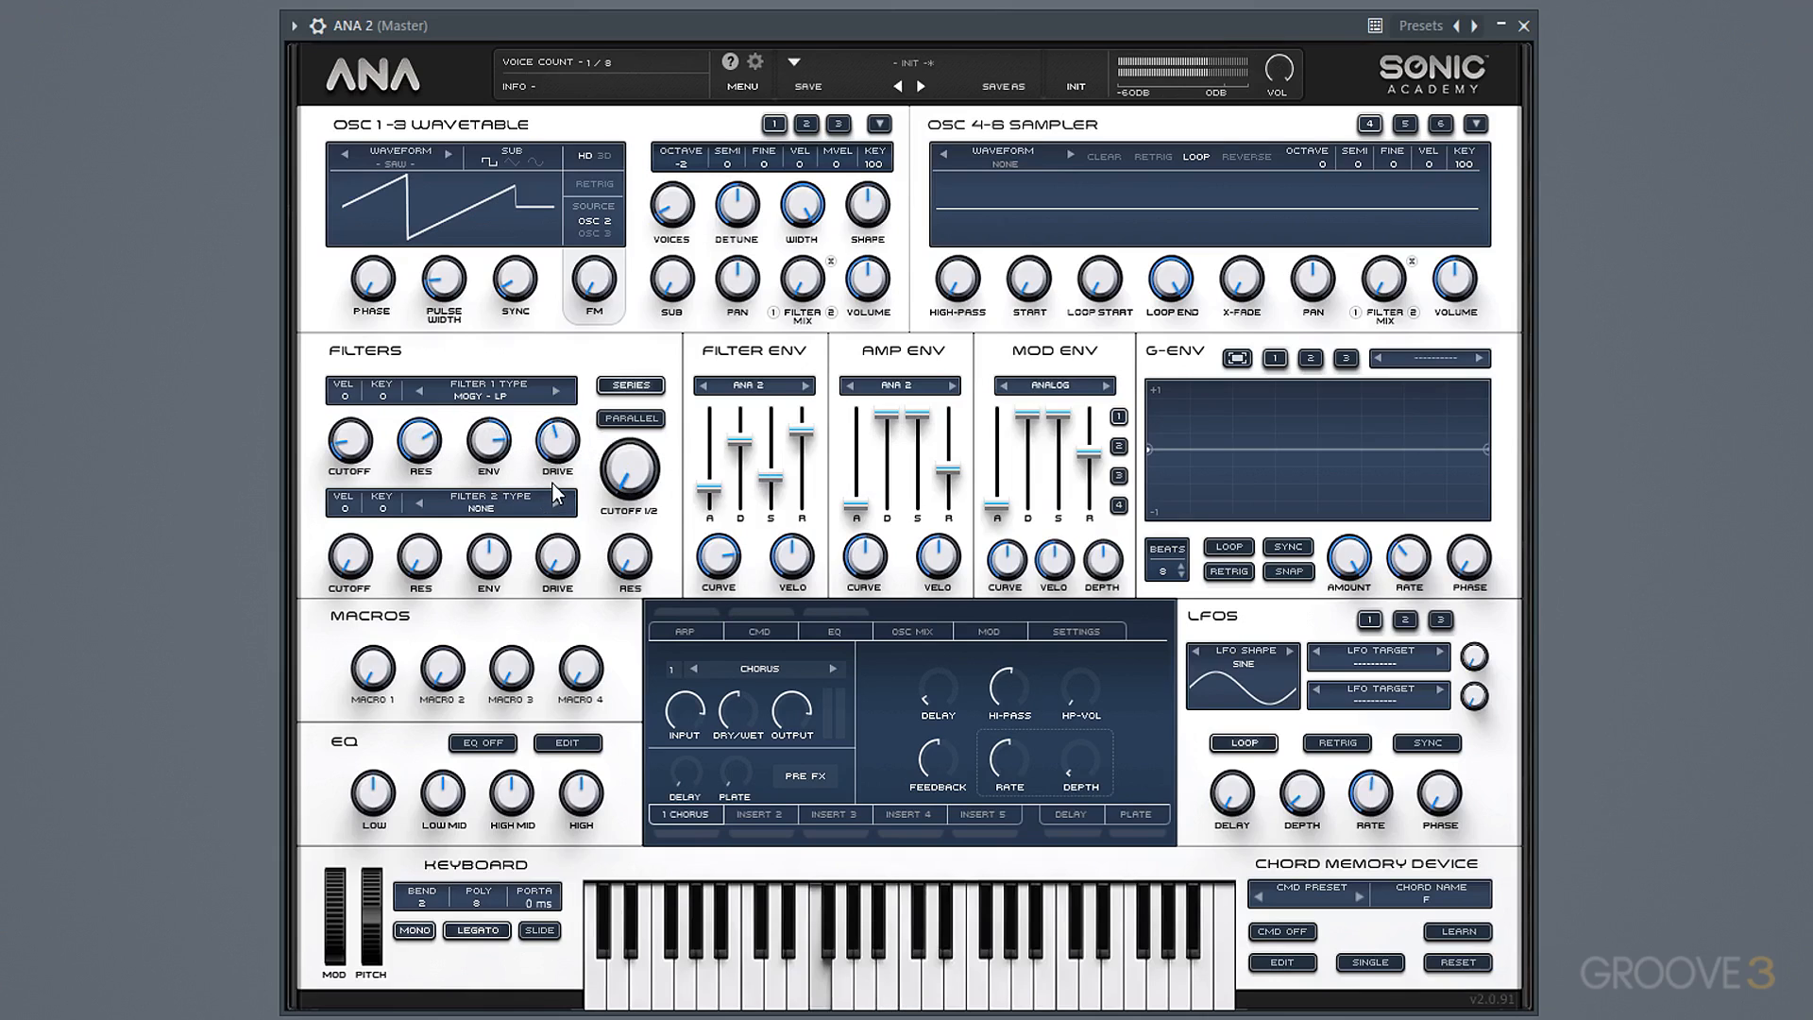
{"action": "left_click_drag", "start_coordinate": [422, 446], "coordinate": [417, 382]}
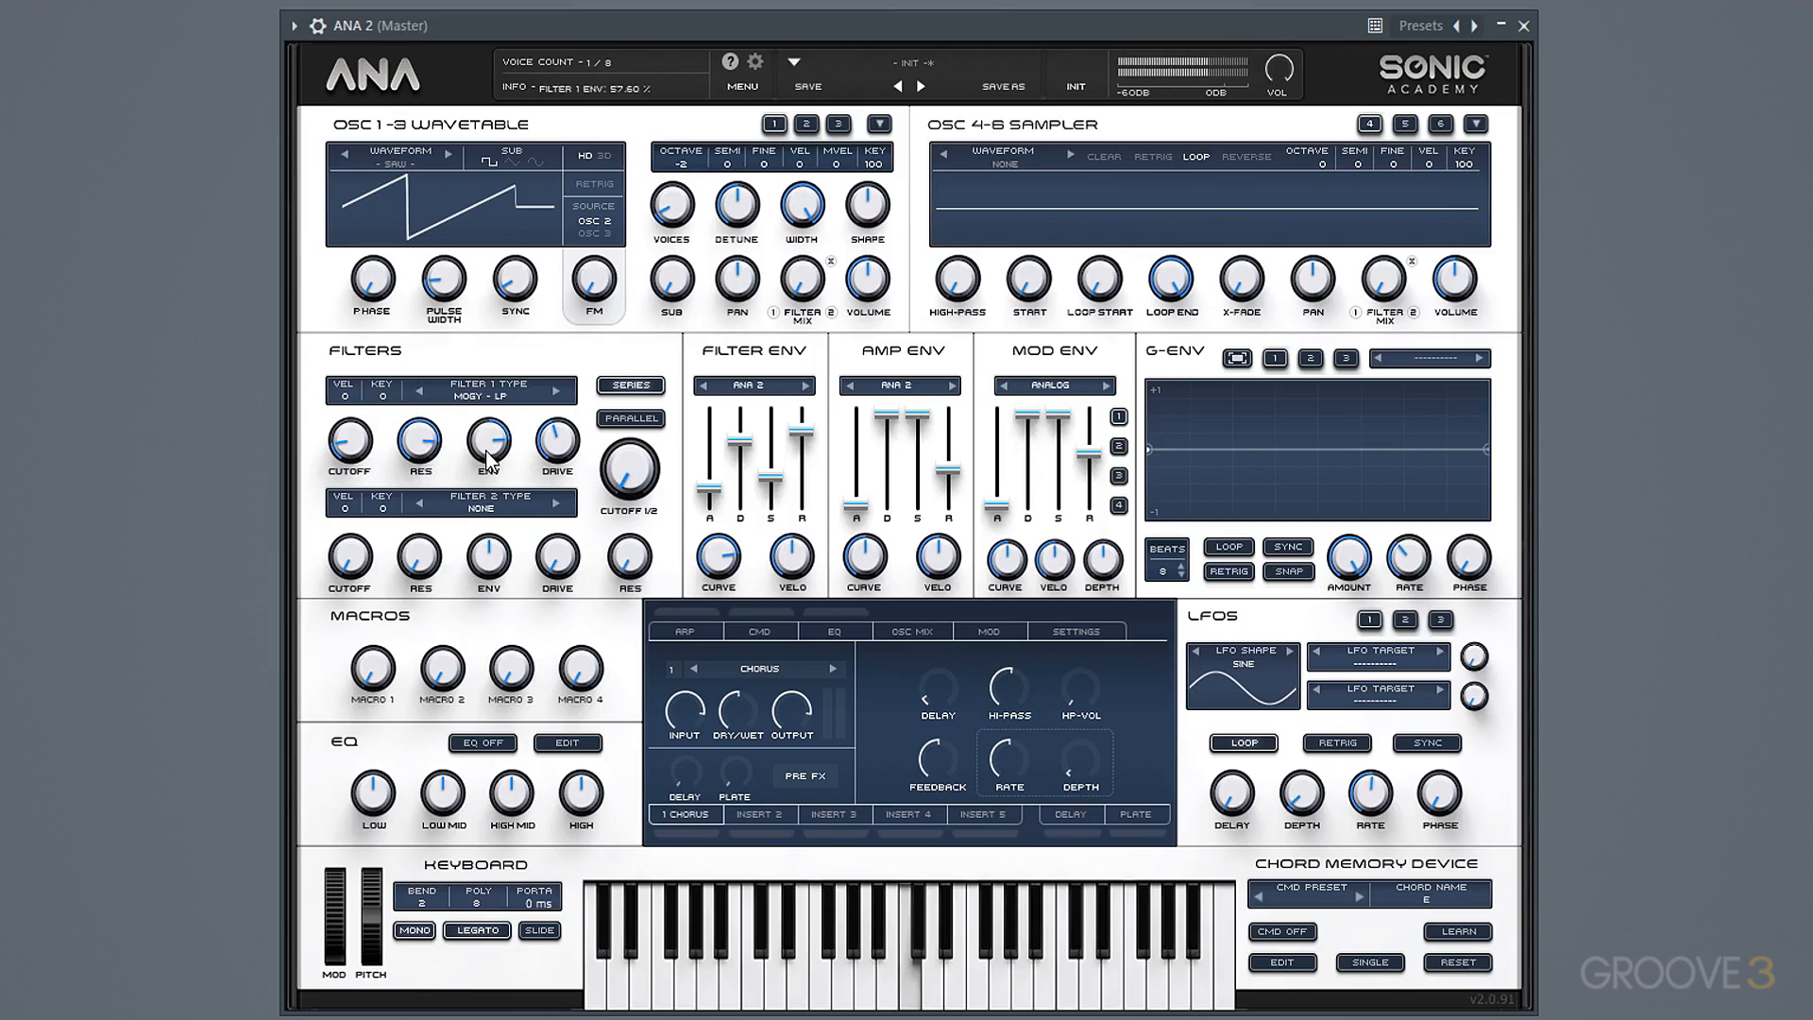
{"action": "left_click_drag", "start_coordinate": [557, 444], "coordinate": [556, 370]}
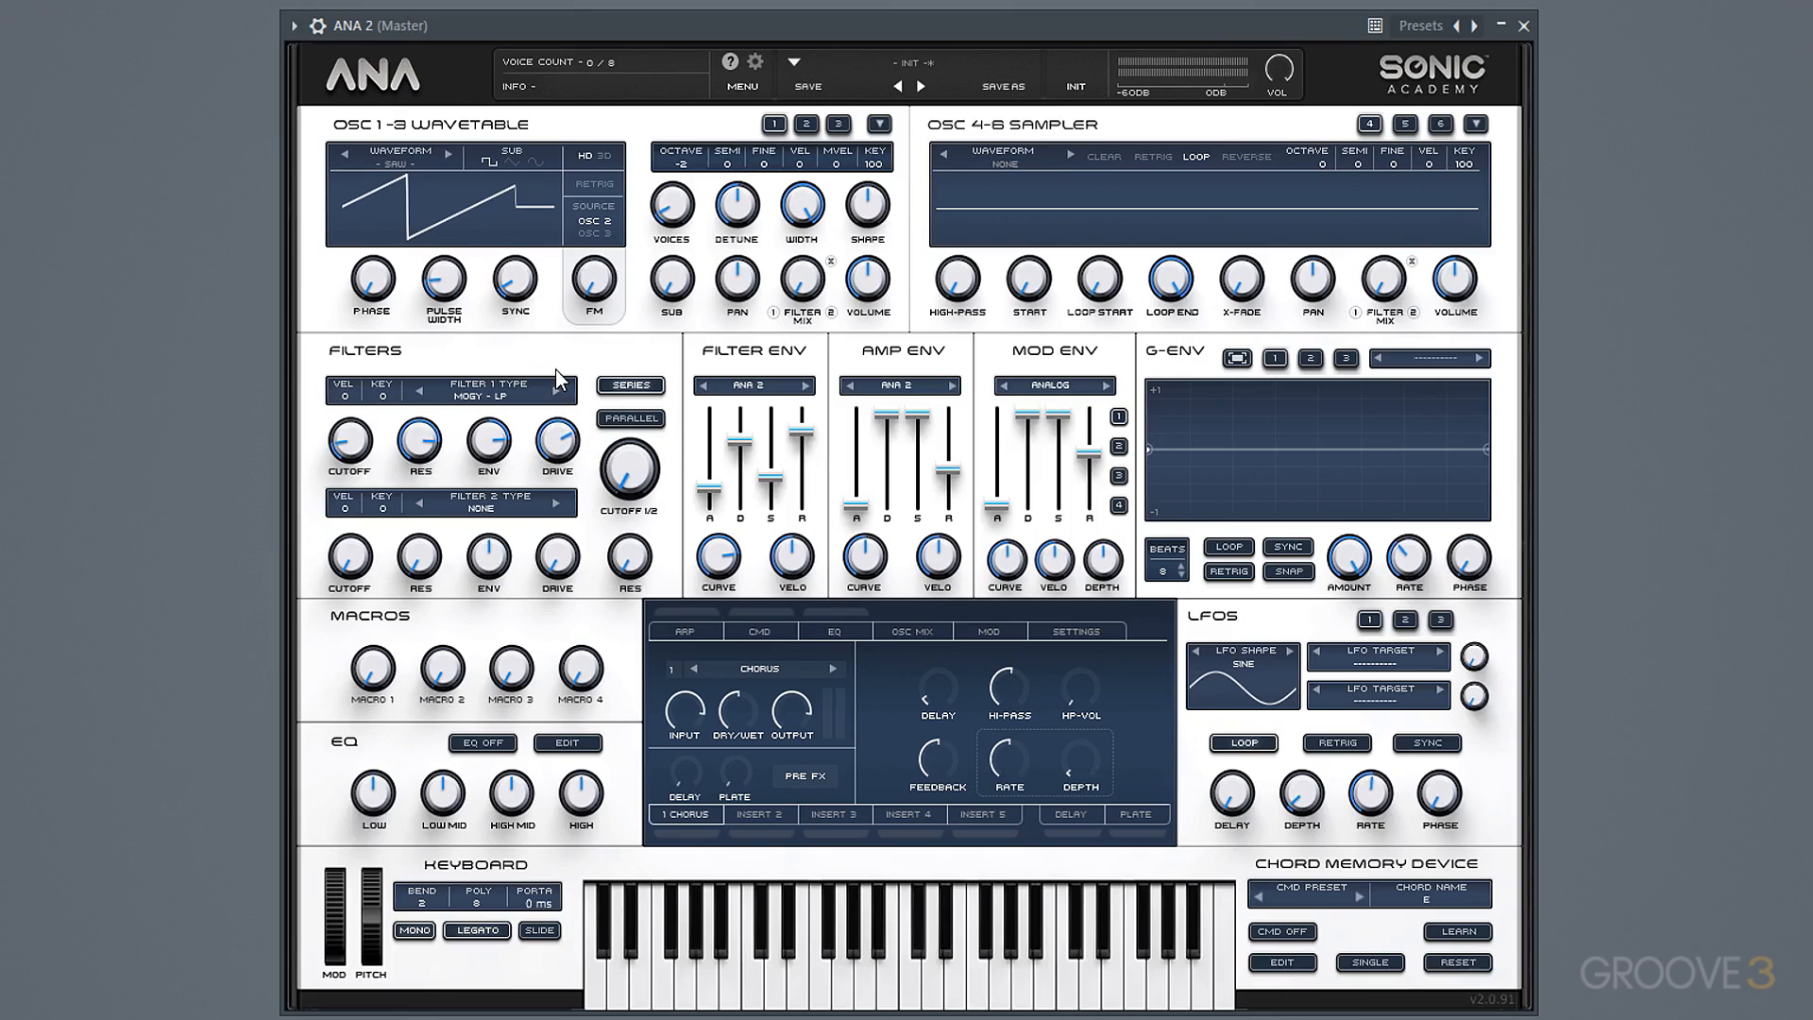
Load the factory analog Sine waveform into oscillator 2 and close the waveform browser.
{"action": "left_click", "coordinate": [805, 124]}
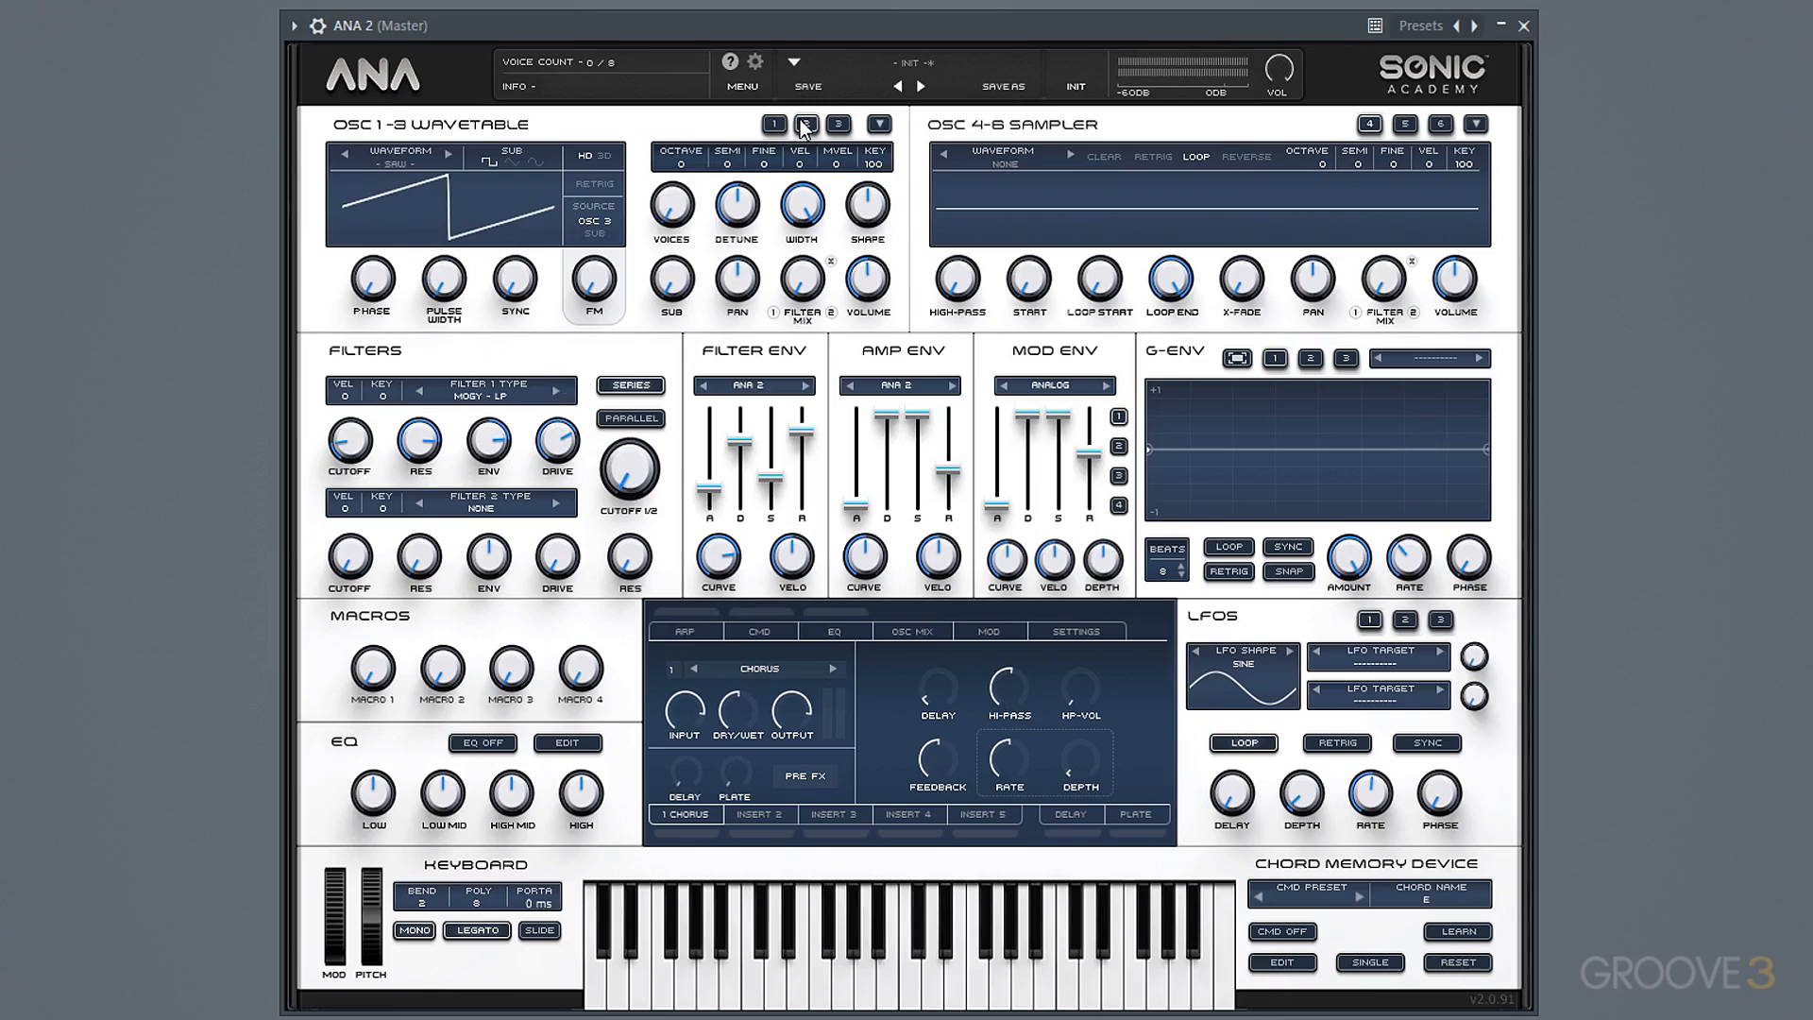
{"action": "left_click", "coordinate": [405, 163]}
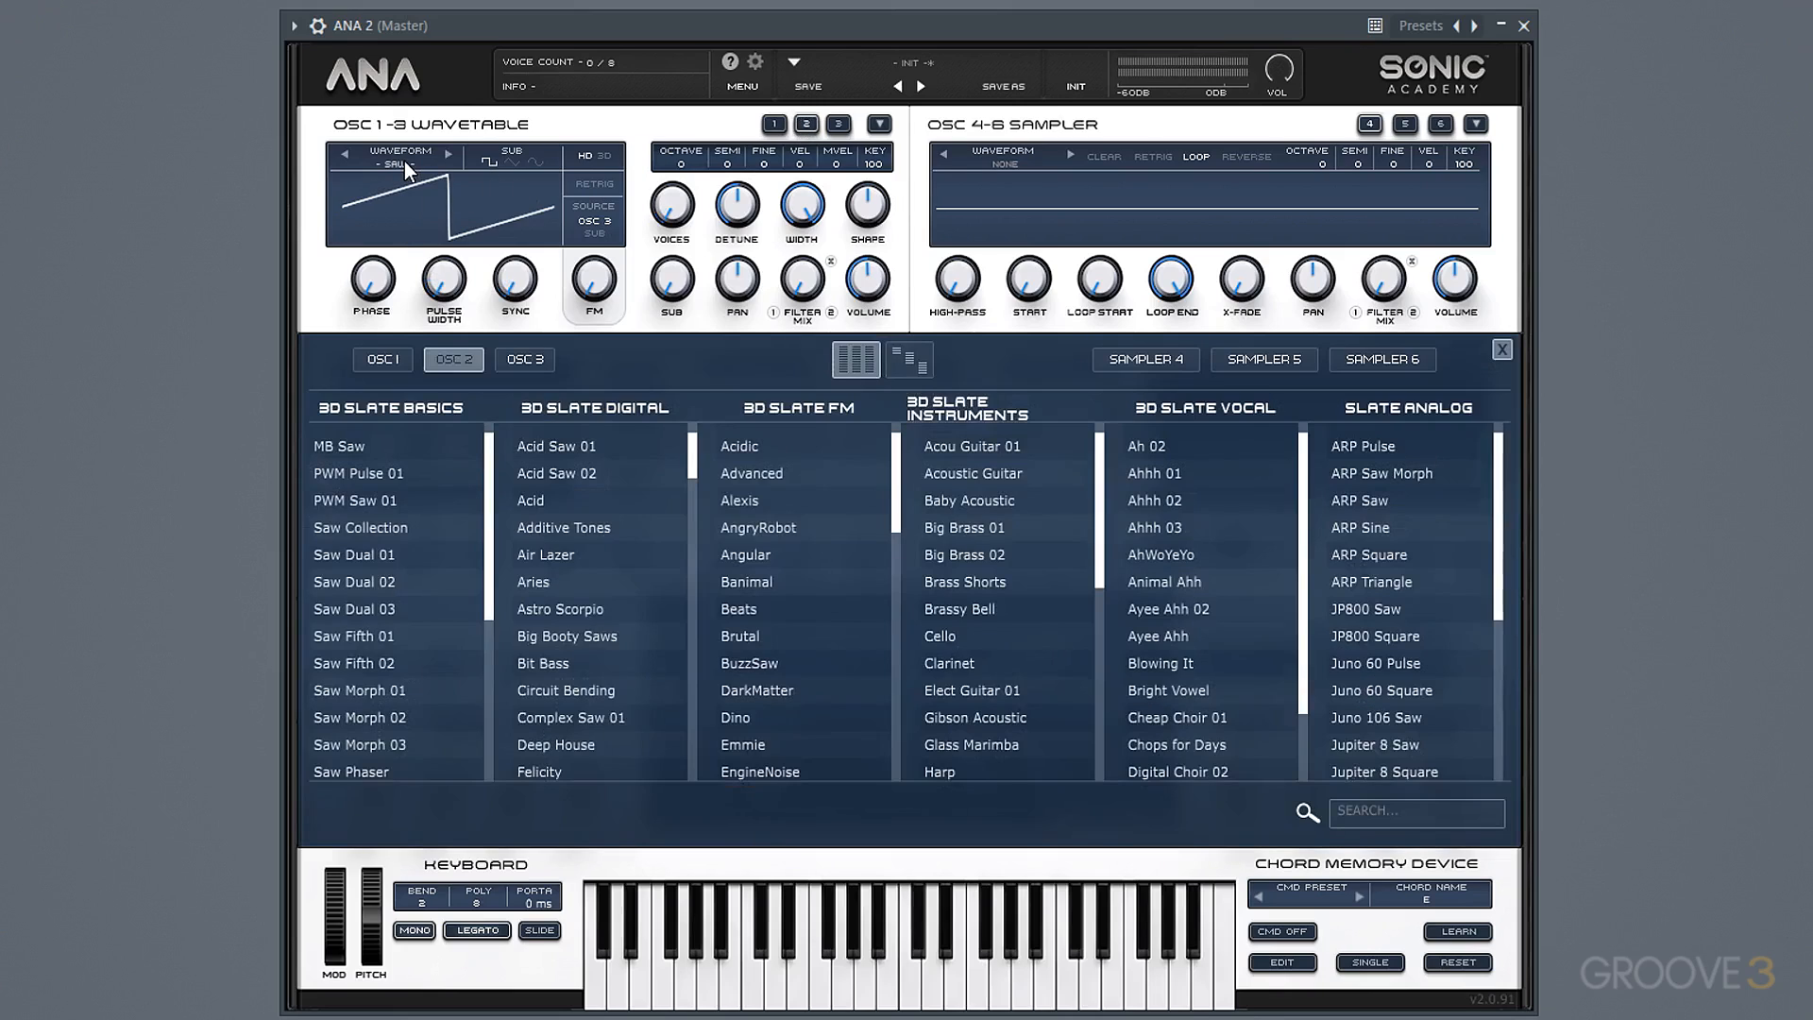
{"action": "left_click", "coordinate": [909, 360]}
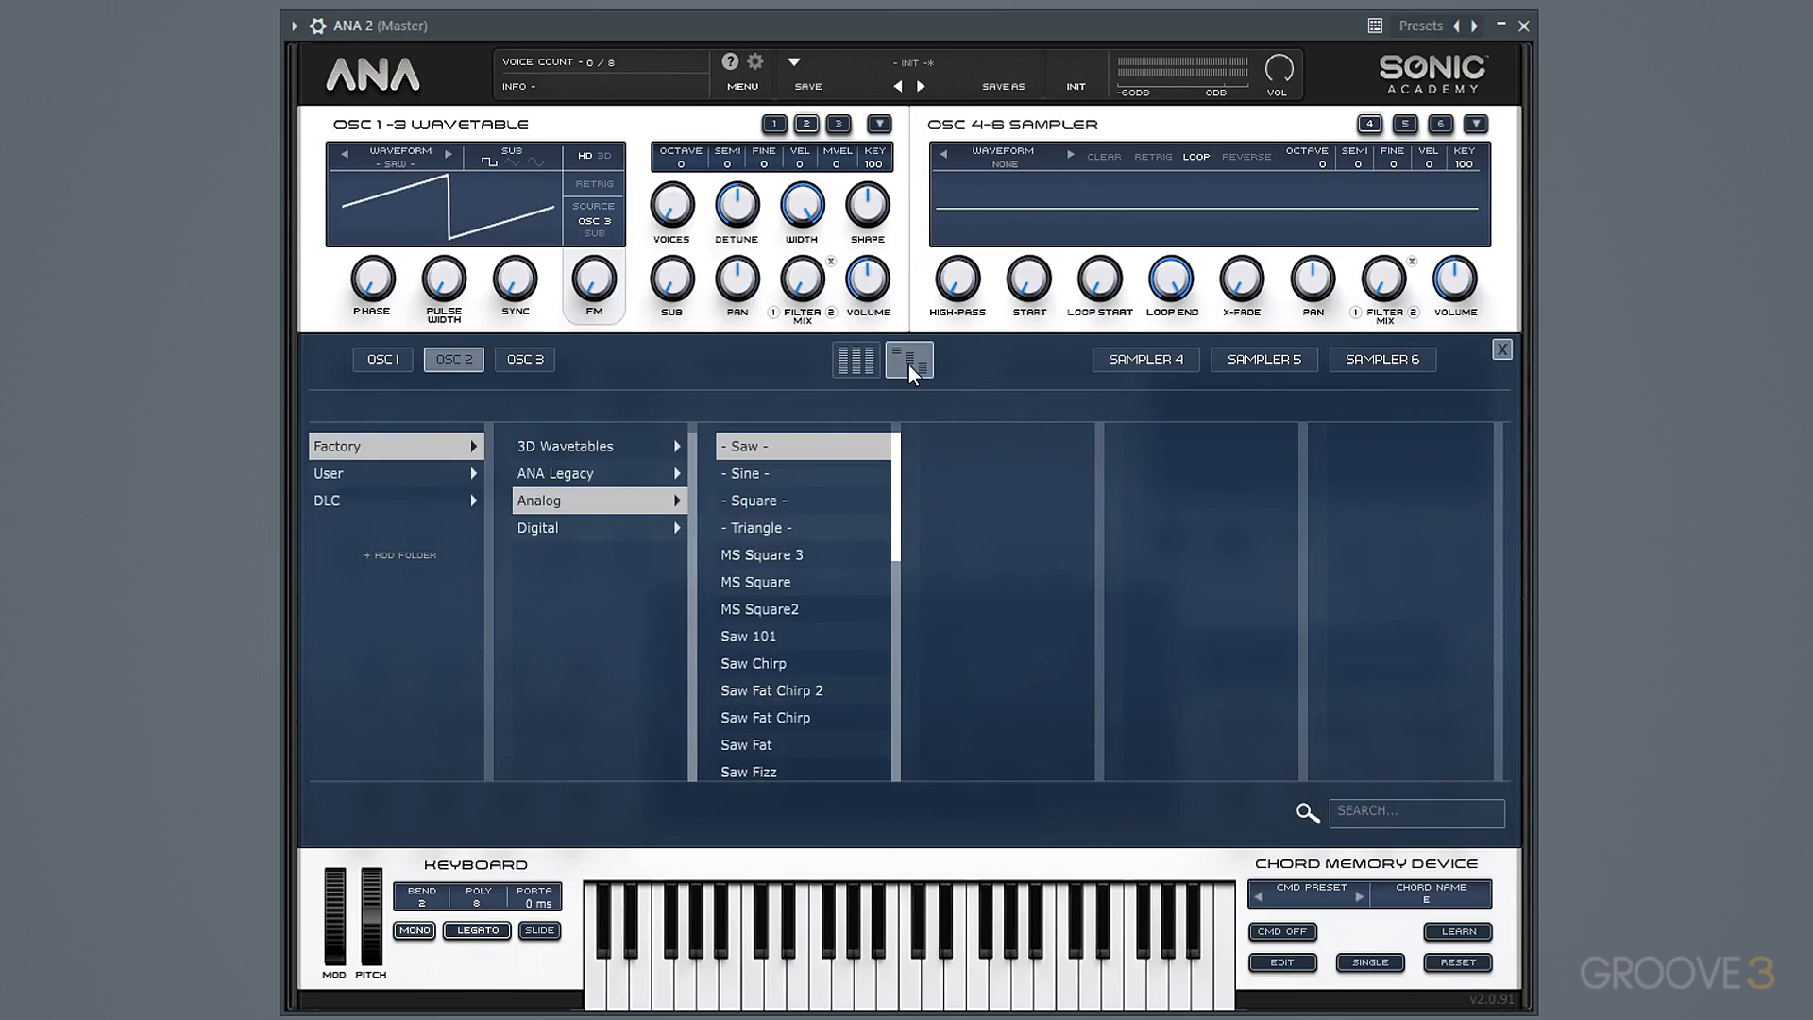
{"action": "left_click", "coordinate": [809, 477]}
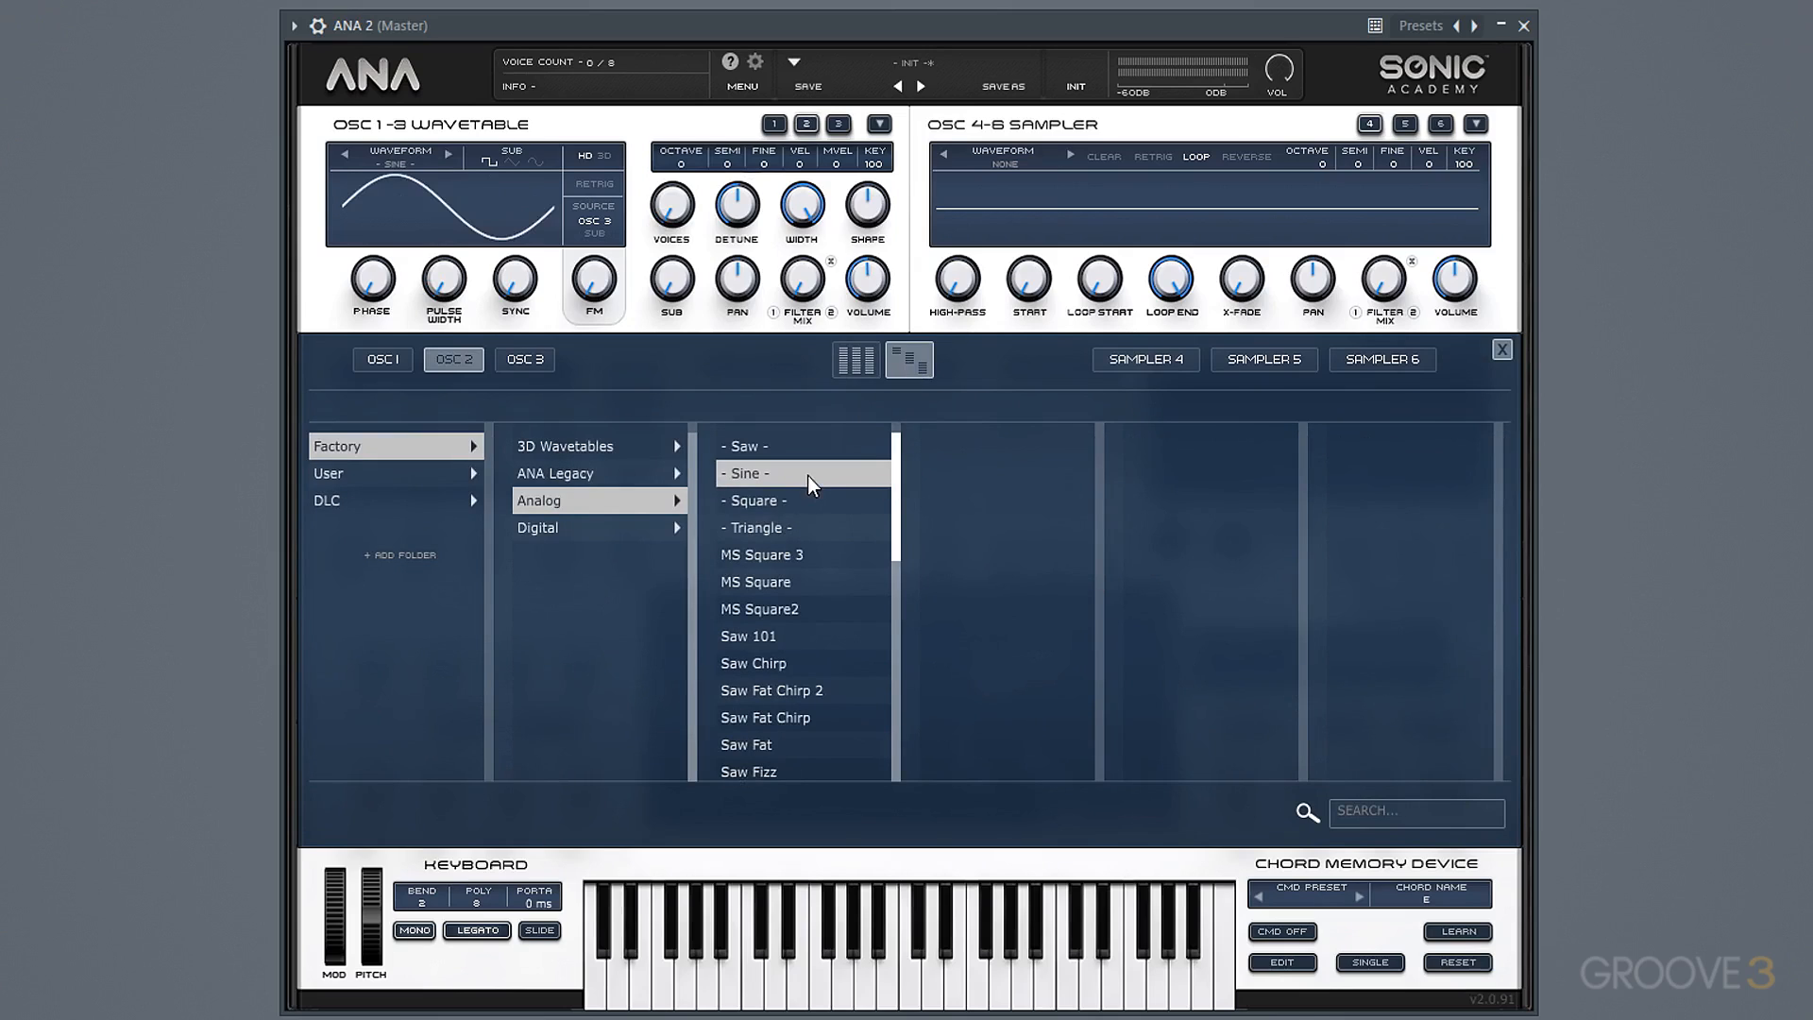
{"action": "left_click", "coordinate": [1502, 350]}
Turn on one voice for oscillator 2 and set its octave to -2.
{"action": "mouse_move", "coordinate": [674, 226]}
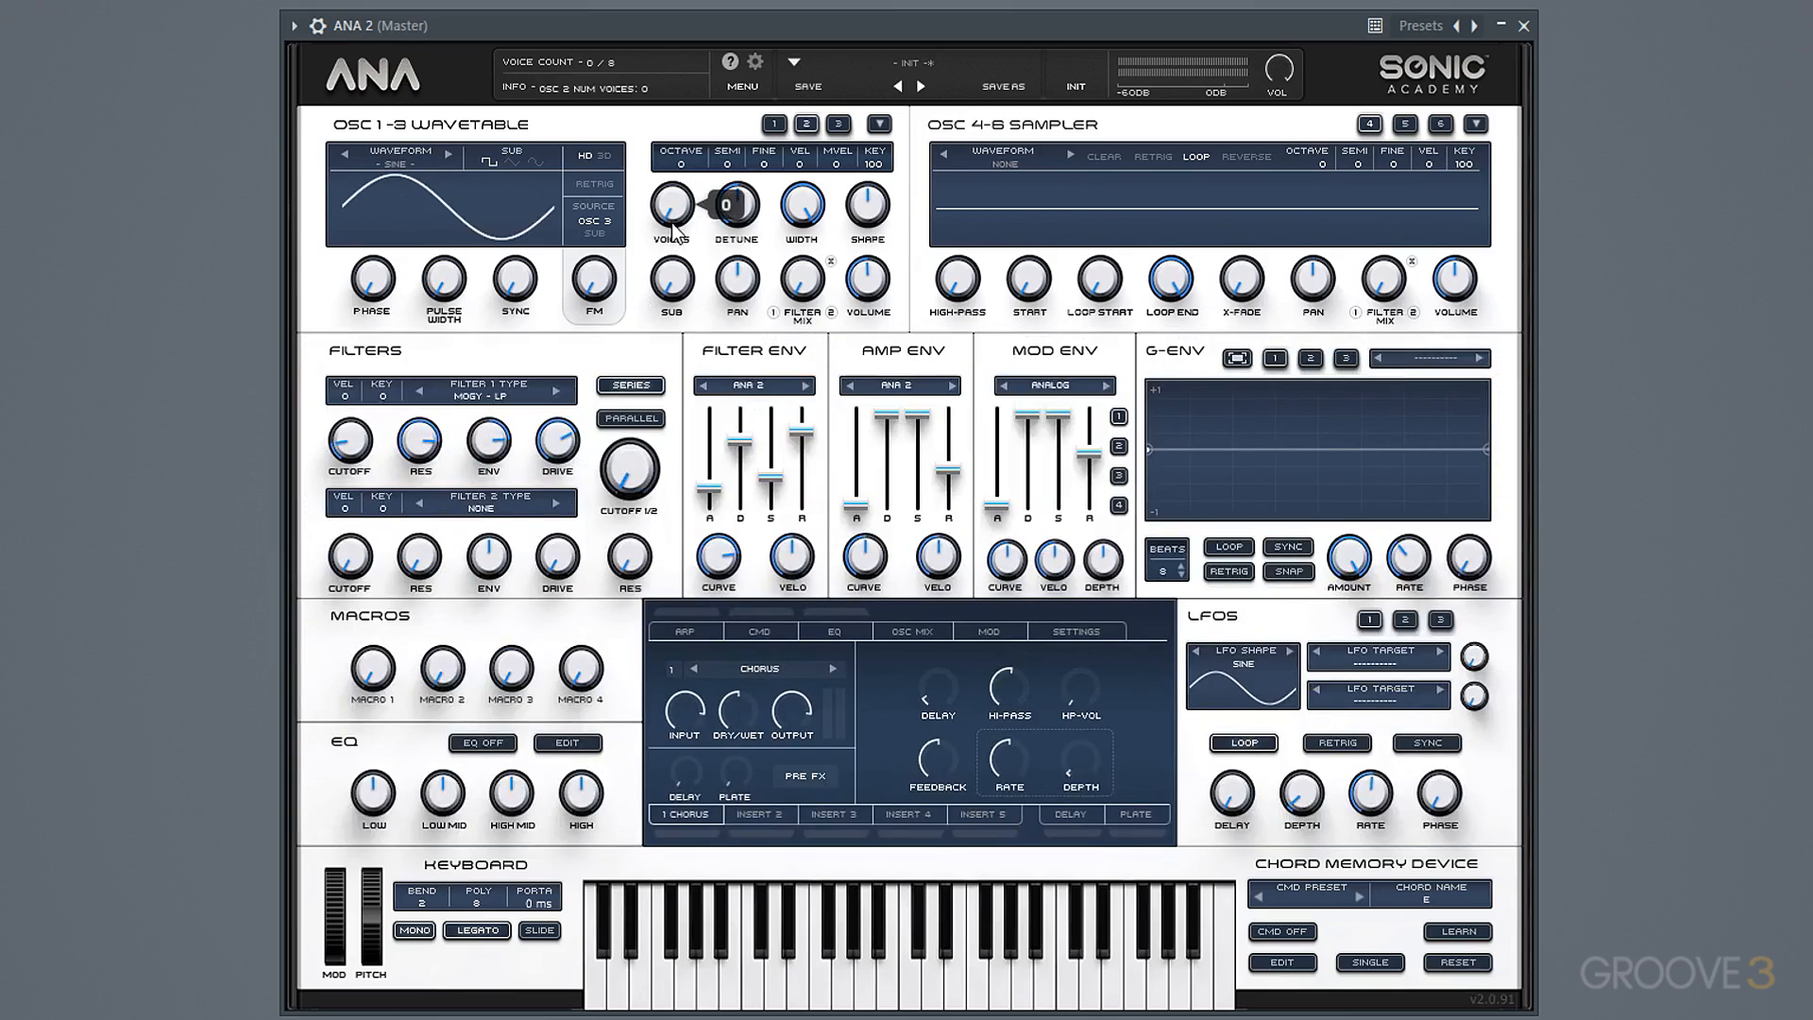
{"action": "mouse_move", "coordinate": [672, 222]}
{"action": "left_mouse_down"}
{"action": "mouse_move", "coordinate": [689, 129]}
{"action": "mouse_move", "coordinate": [679, 204]}
{"action": "left_mouse_up"}
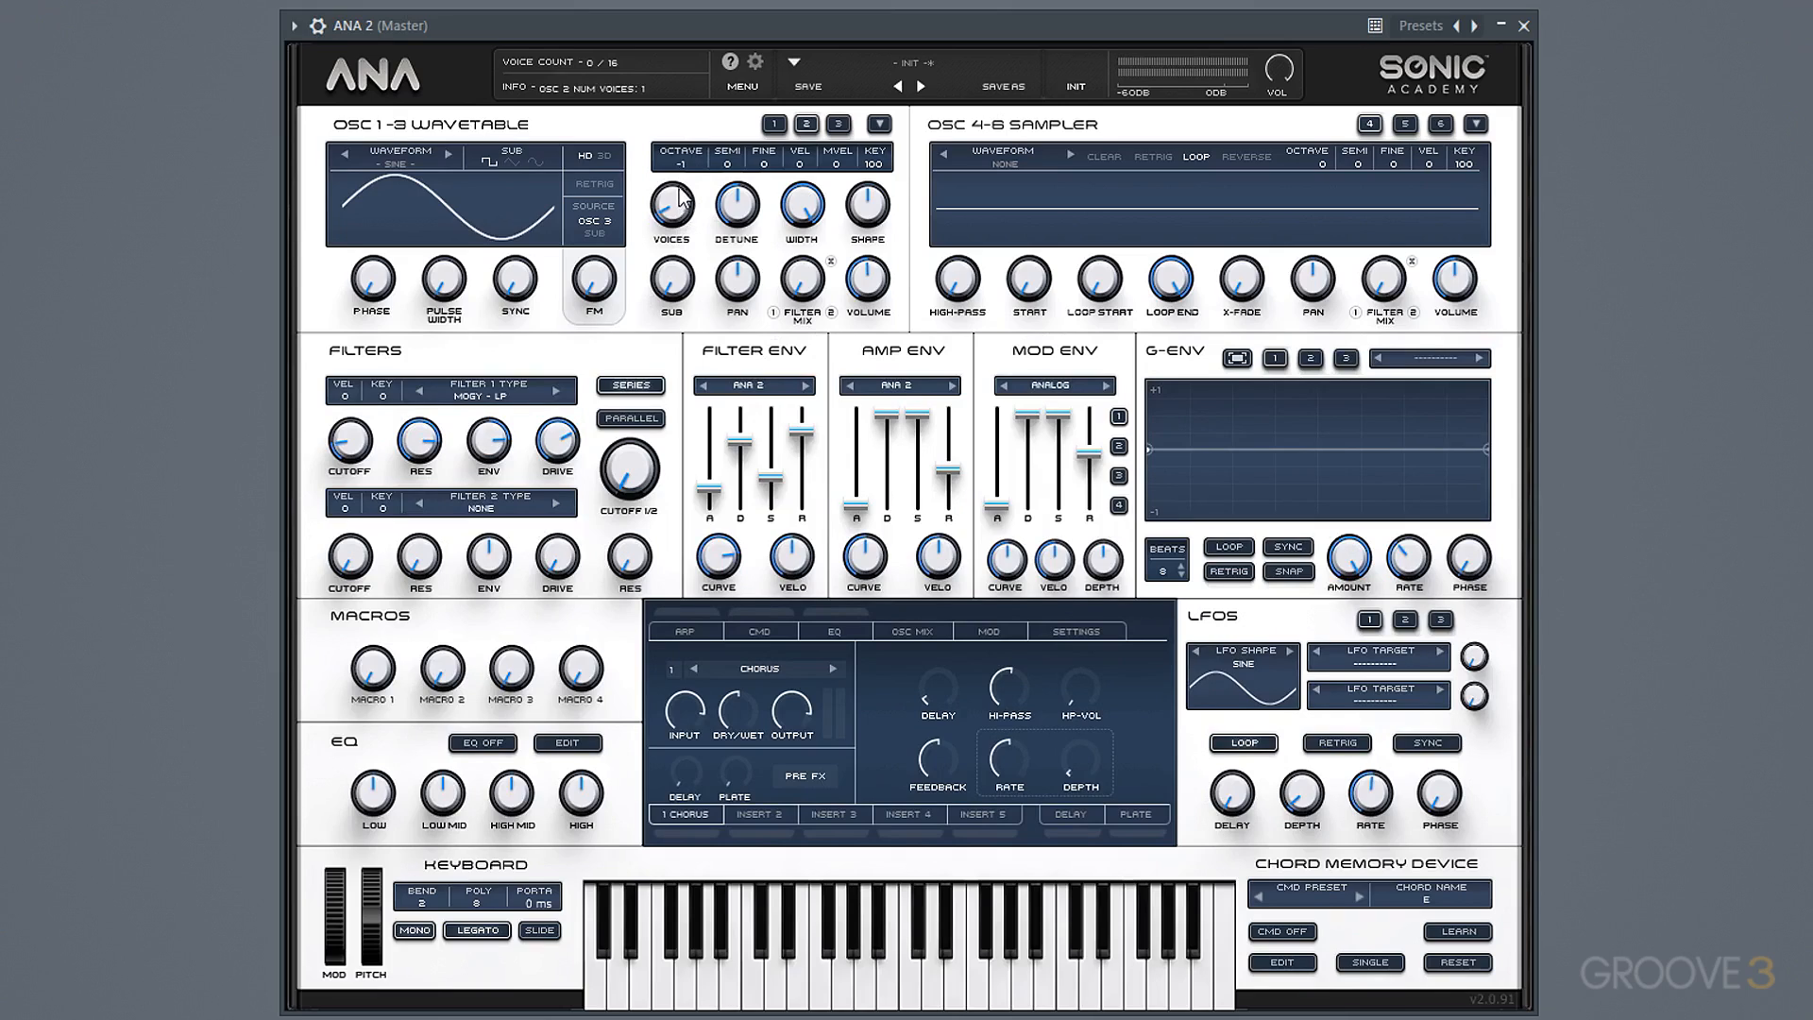
{"action": "left_click_drag", "start_coordinate": [682, 166], "coordinate": [686, 224]}
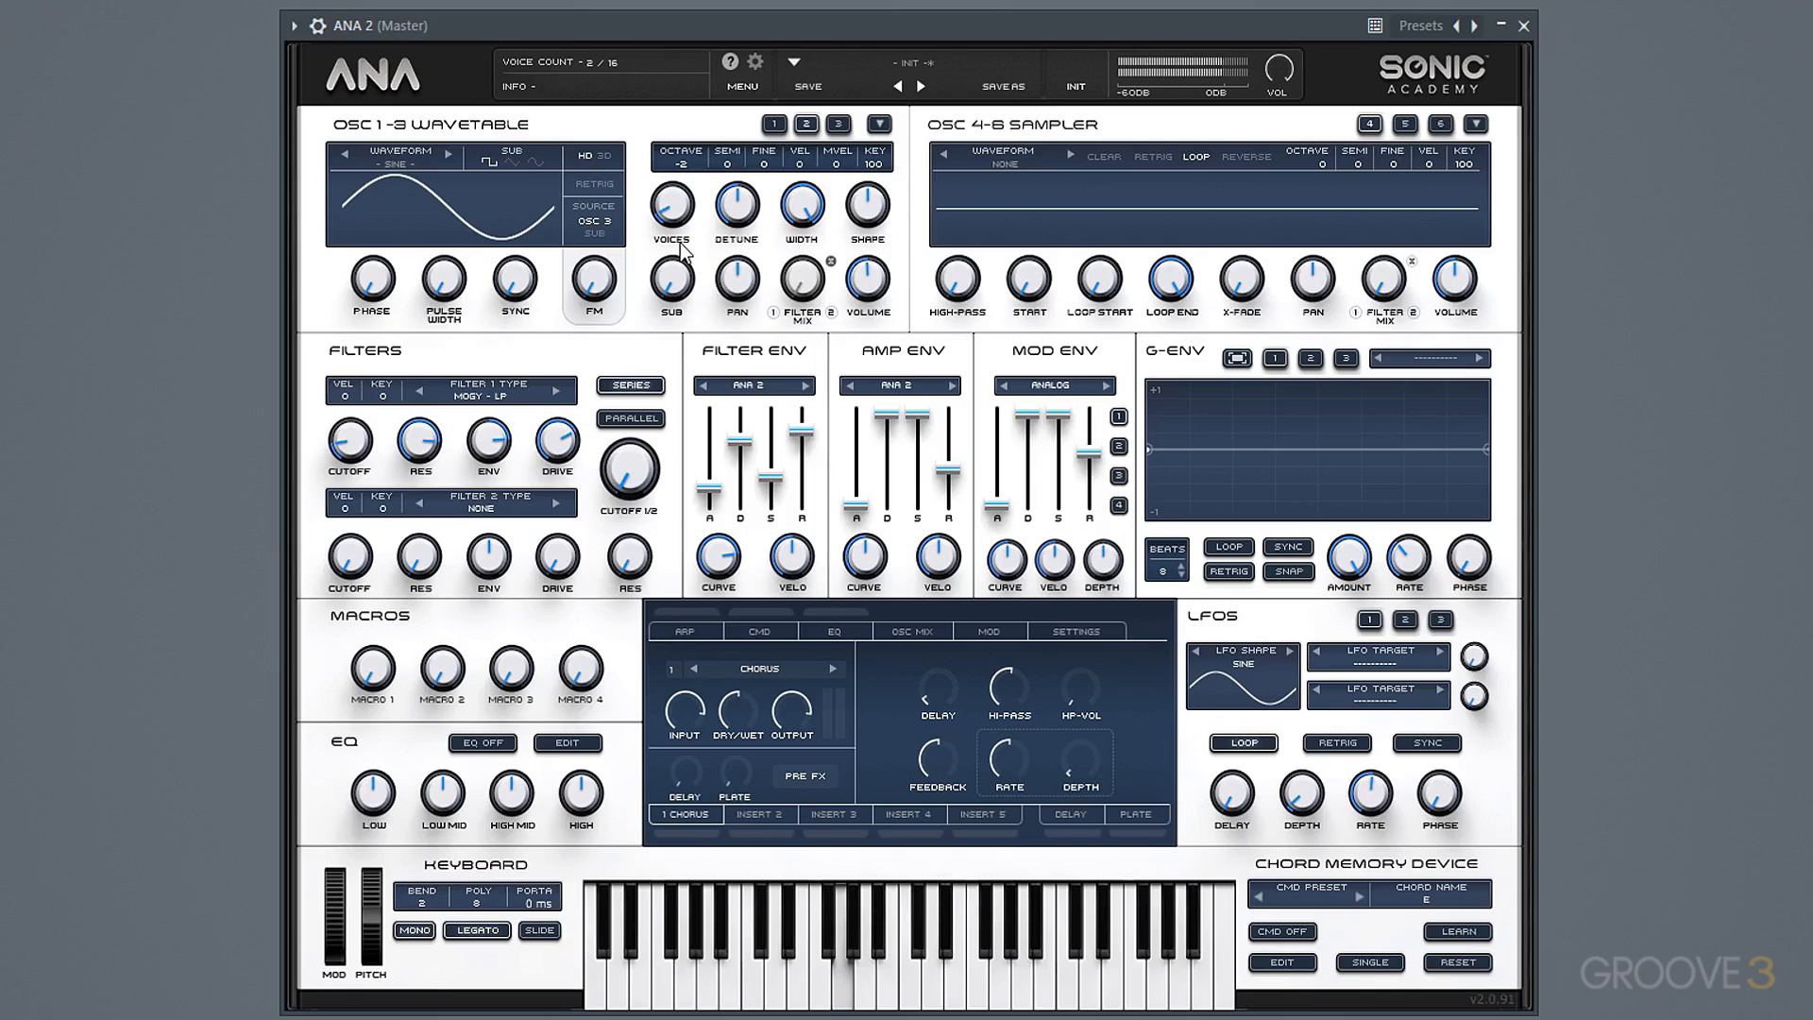
Solo oscillator 2 in the oscillator mixer to audition it alone, and turn the solo back off.
{"action": "left_click", "coordinate": [923, 633]}
{"action": "left_click", "coordinate": [790, 775]}
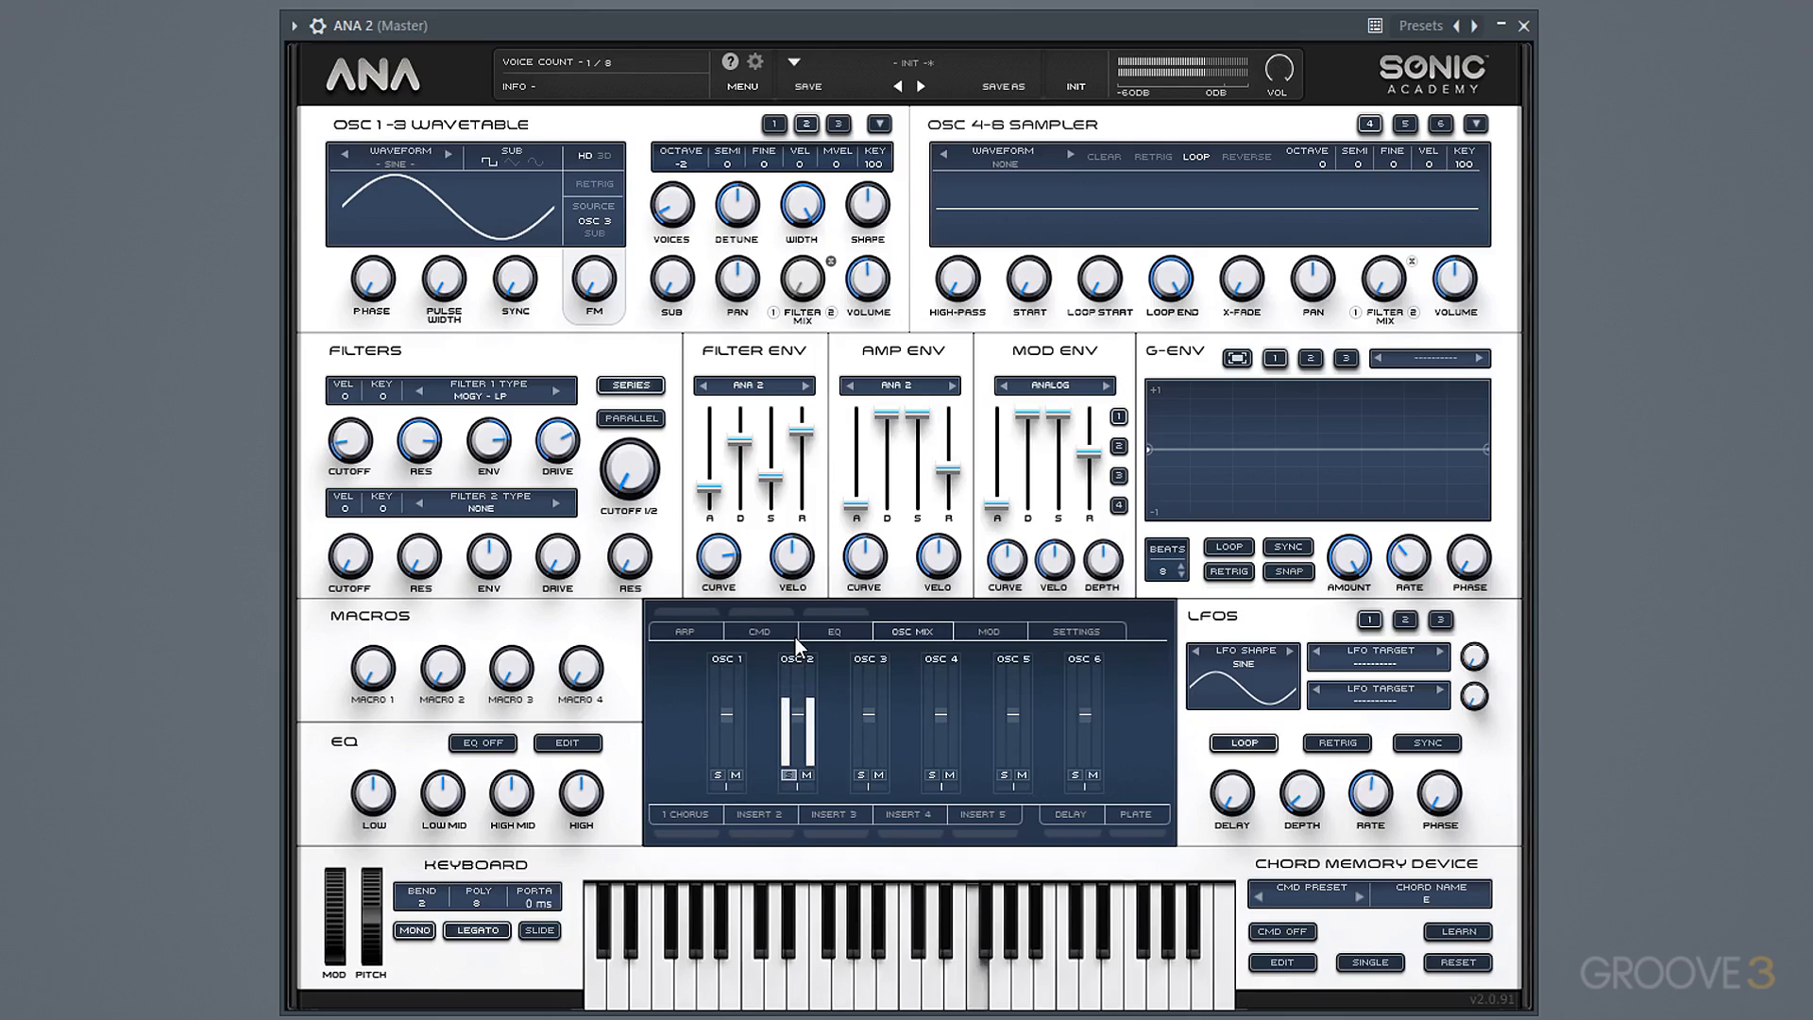
{"action": "left_click", "coordinate": [788, 775]}
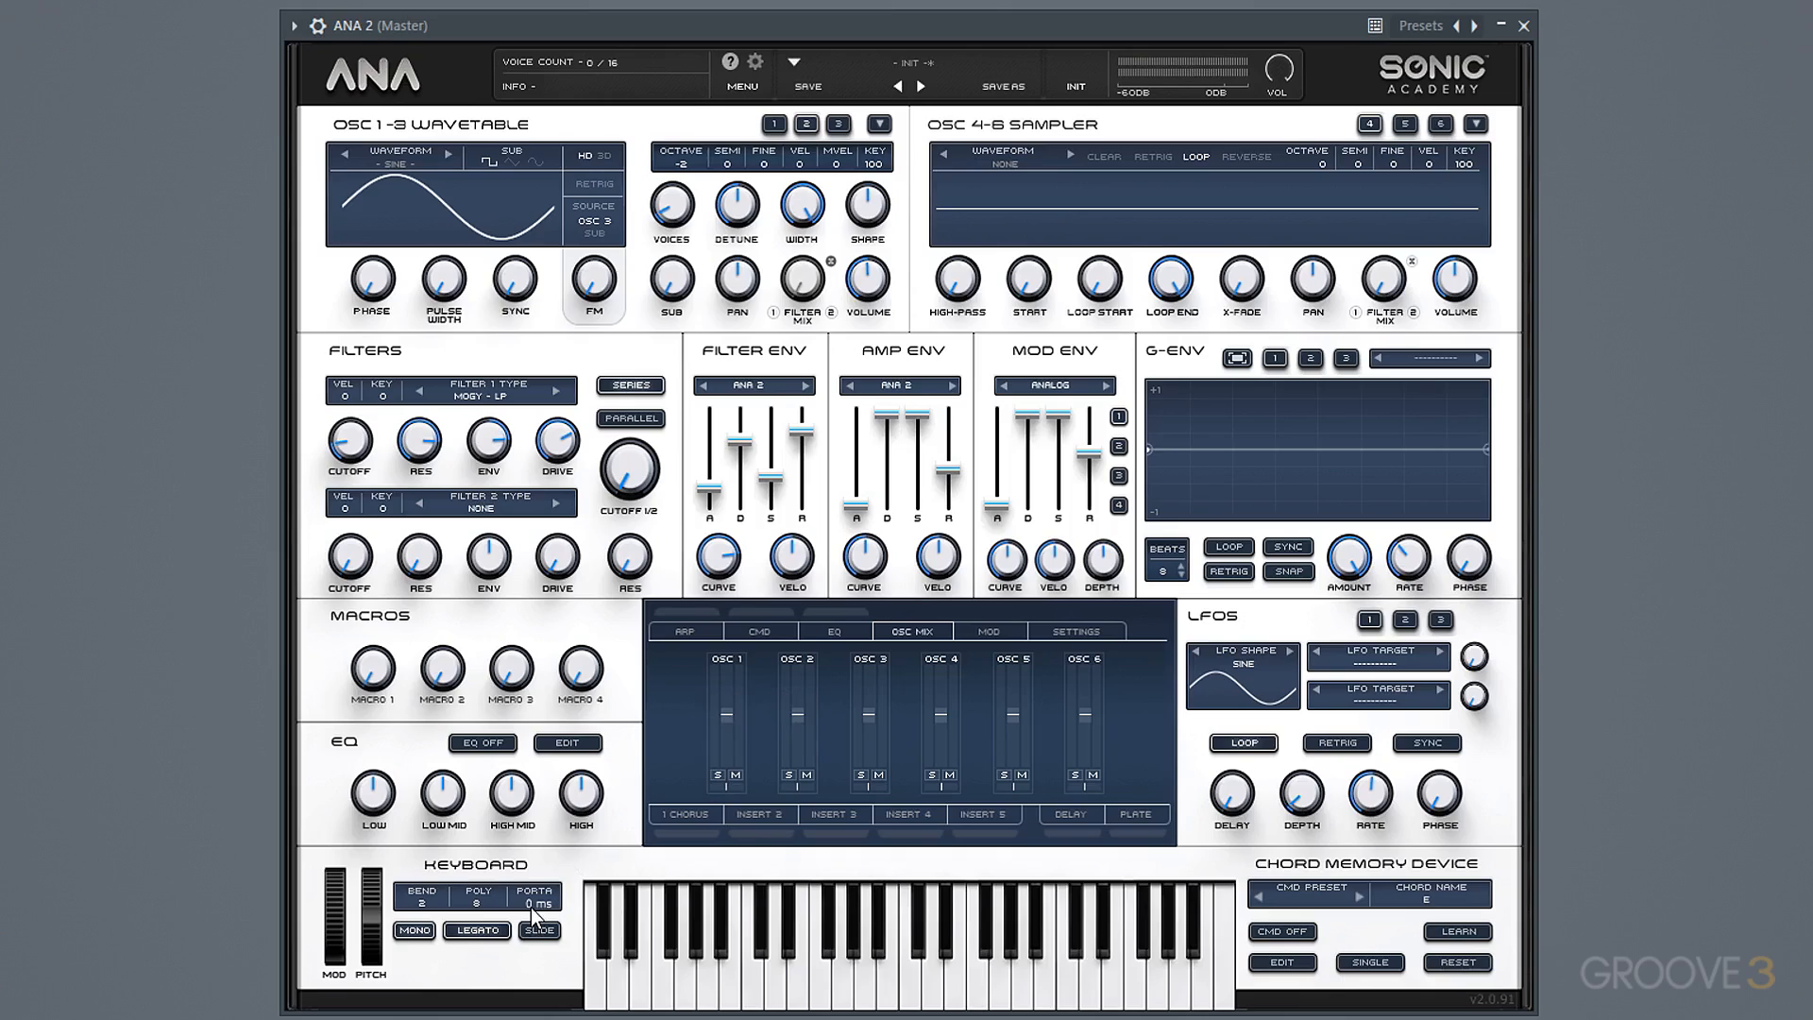
Set the keyboard's portamento time to 51 ms.
{"action": "left_click_drag", "start_coordinate": [539, 906], "coordinate": [538, 902]}
{"action": "left_click_drag", "start_coordinate": [549, 824], "coordinate": [548, 840]}
Cut EQ band 2 by about 4.5 dB at about 346 Hz.
{"action": "left_click", "coordinate": [858, 634]}
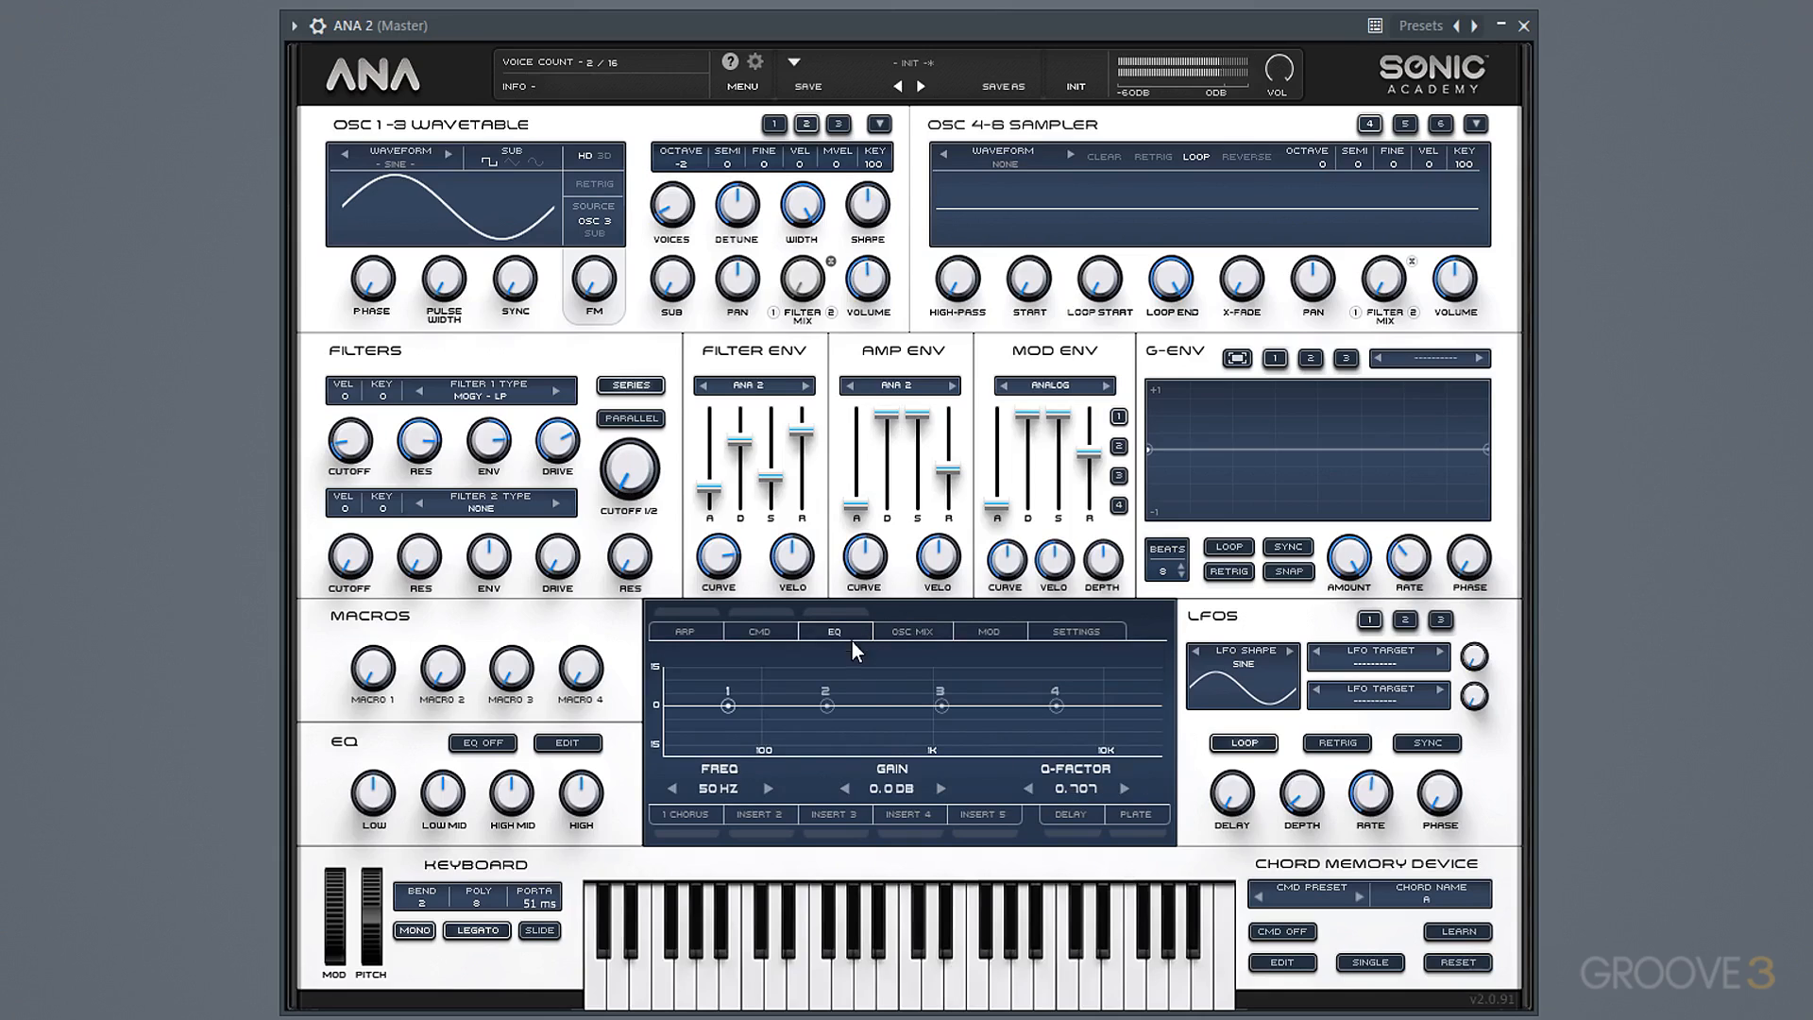
{"action": "left_click_drag", "start_coordinate": [829, 705], "coordinate": [865, 729]}
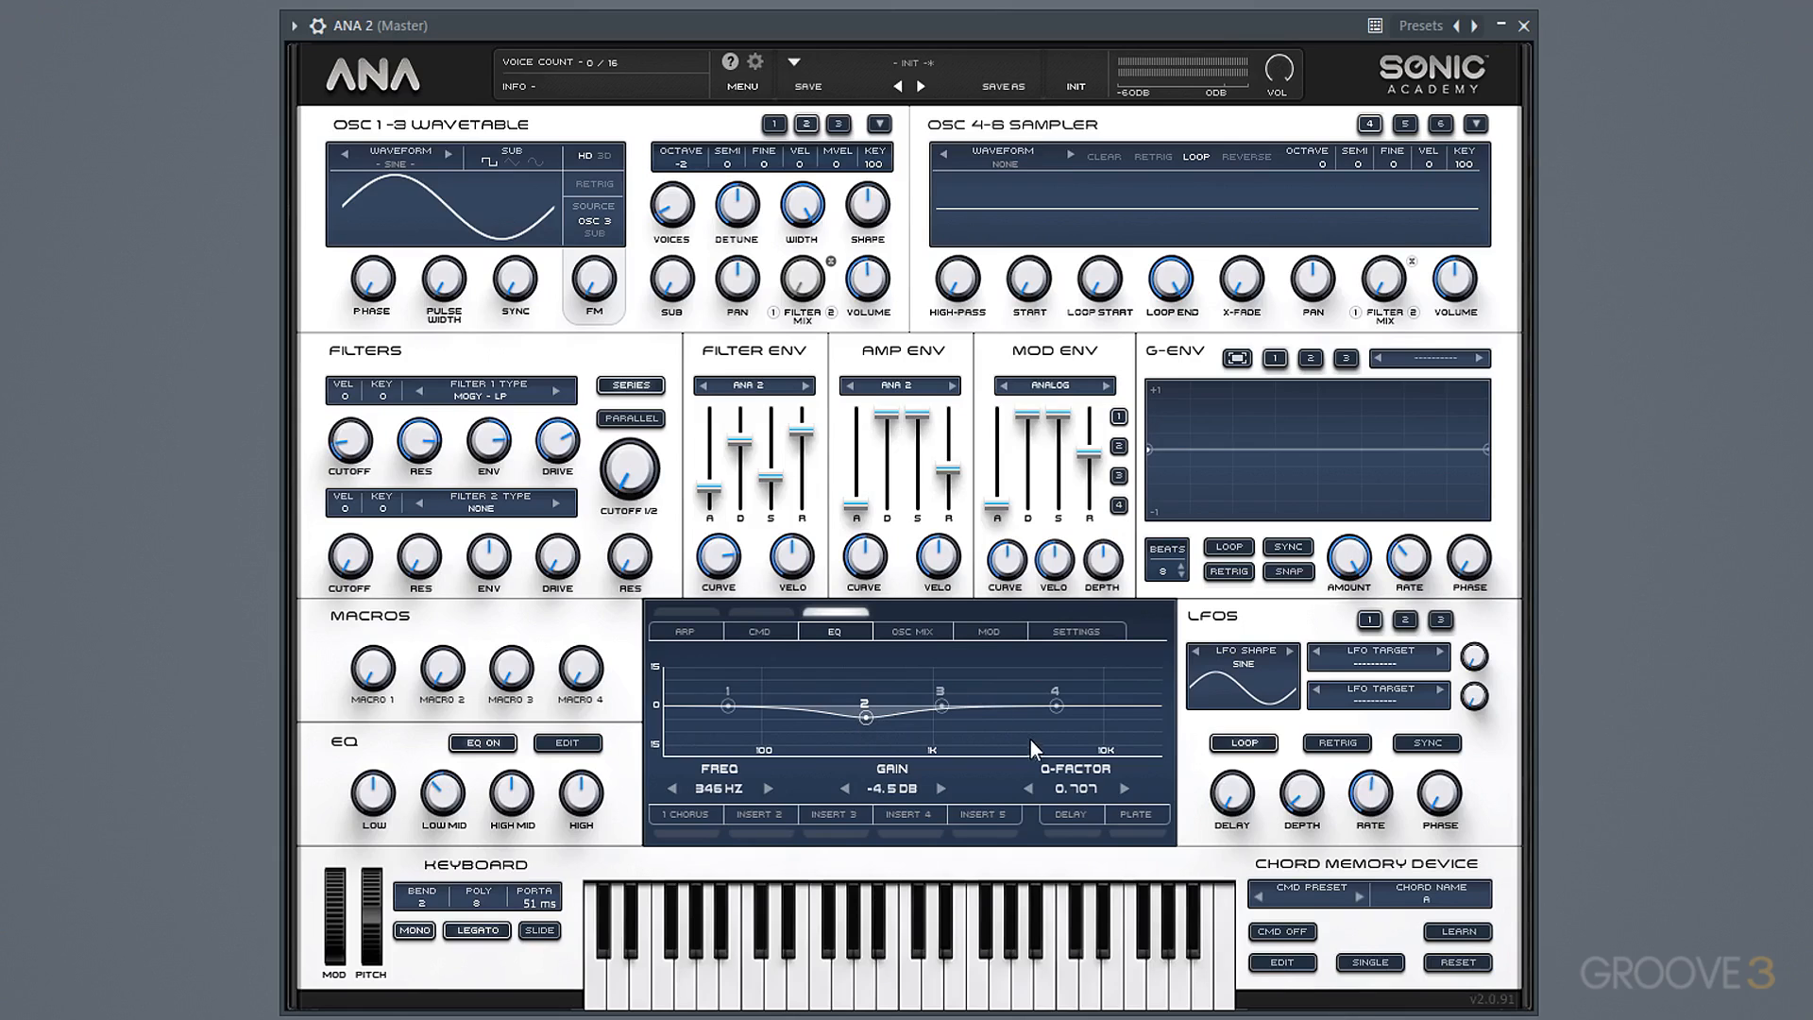
Activate the Plate reverb send effect and reduce its input gain.
{"action": "left_click", "coordinate": [1120, 814]}
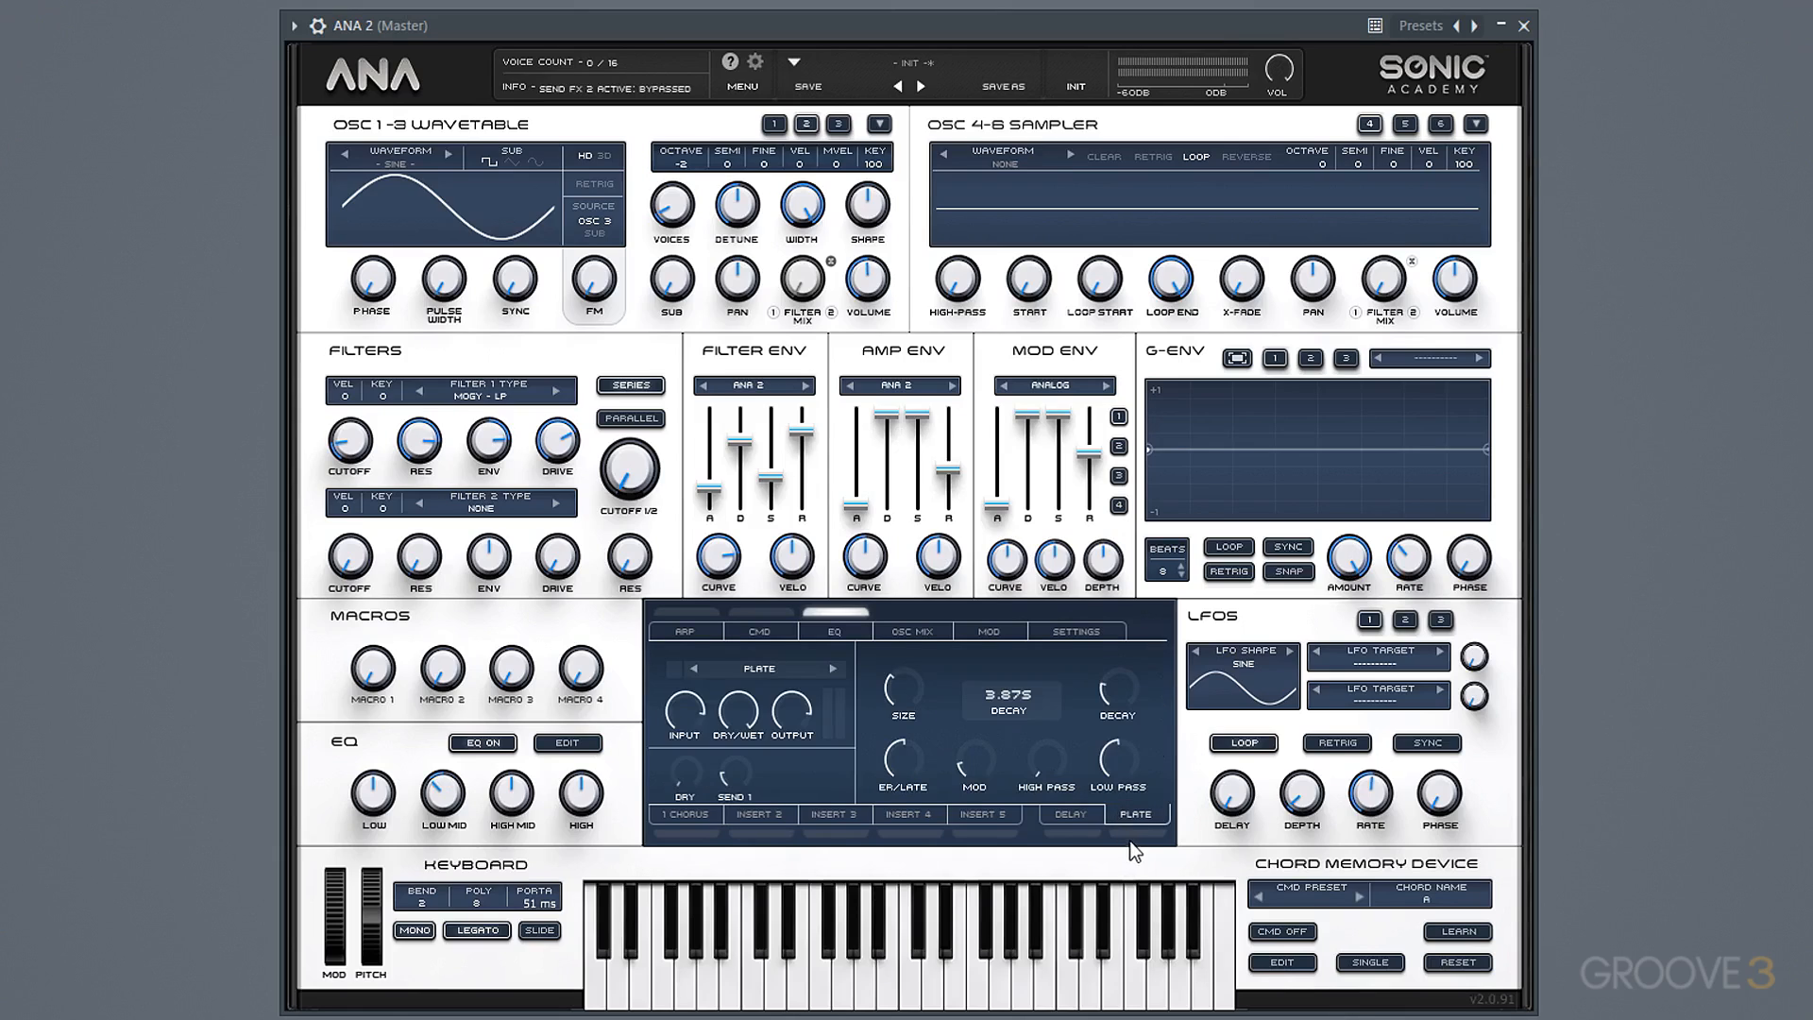
{"action": "left_click", "coordinate": [1133, 835]}
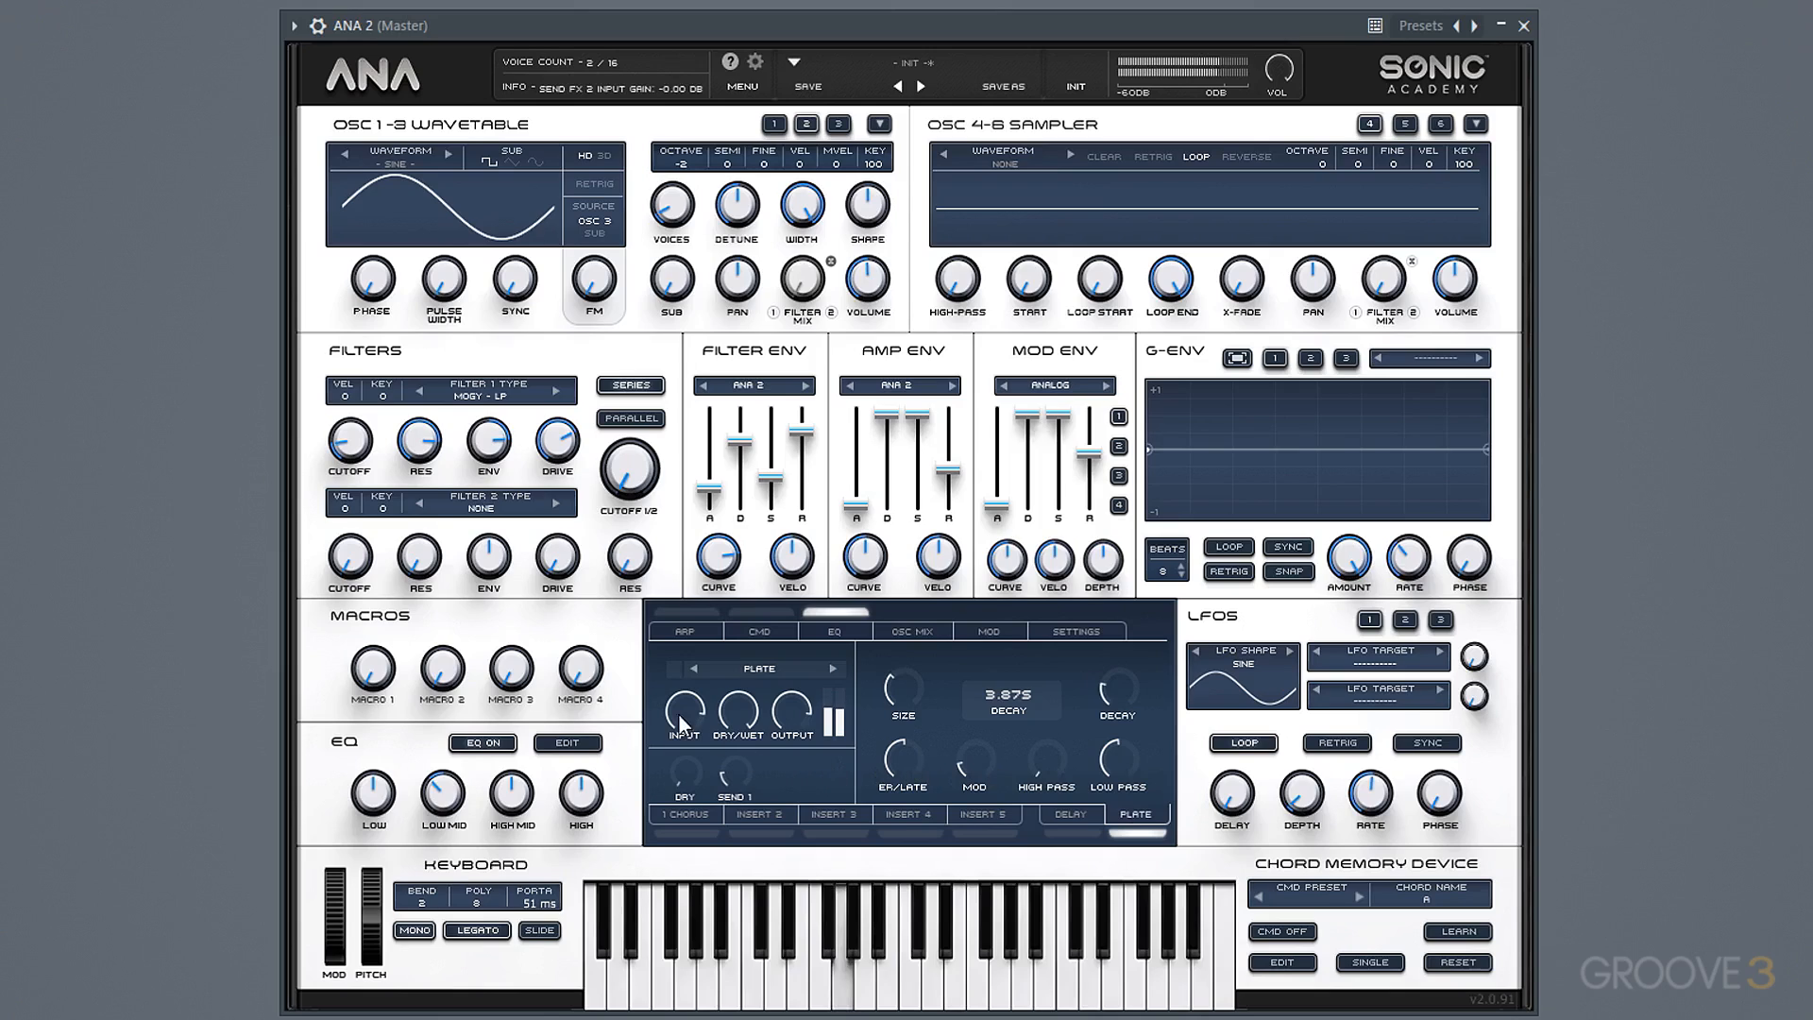
{"action": "left_click_drag", "start_coordinate": [676, 716], "coordinate": [680, 786]}
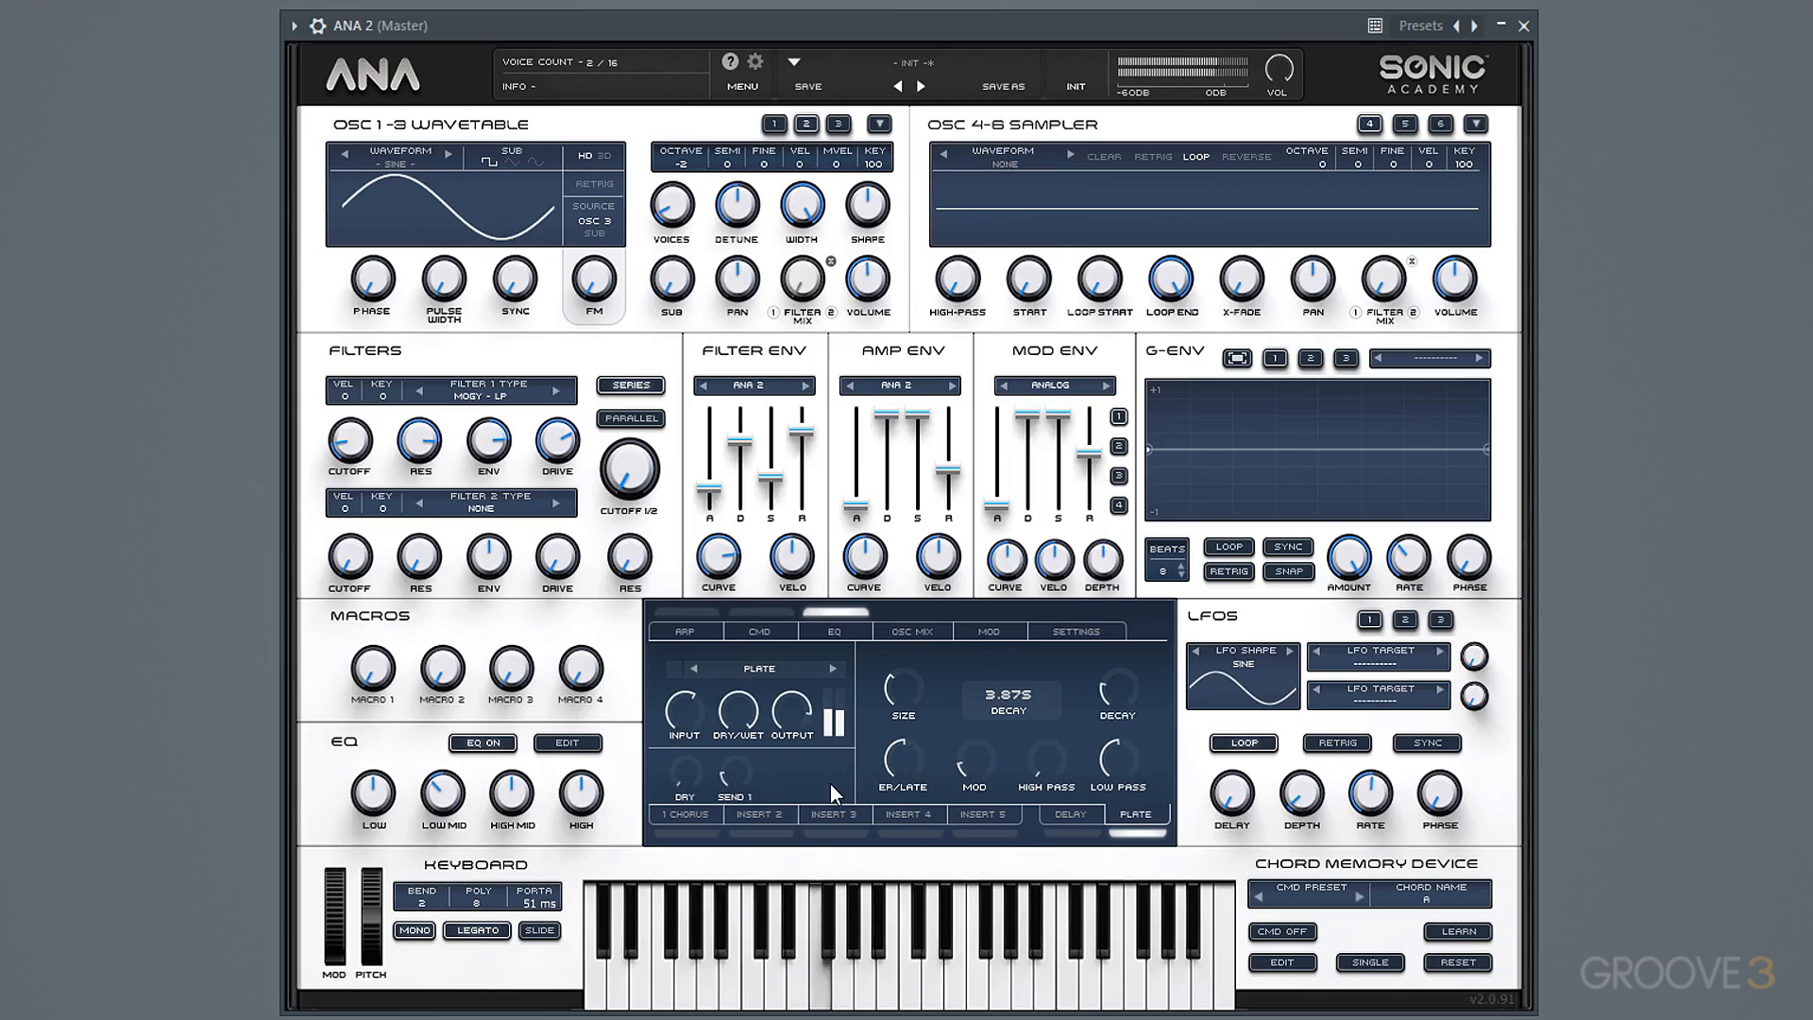
Activate the Chorus effect in the first insert slot.
{"action": "left_click", "coordinate": [712, 810]}
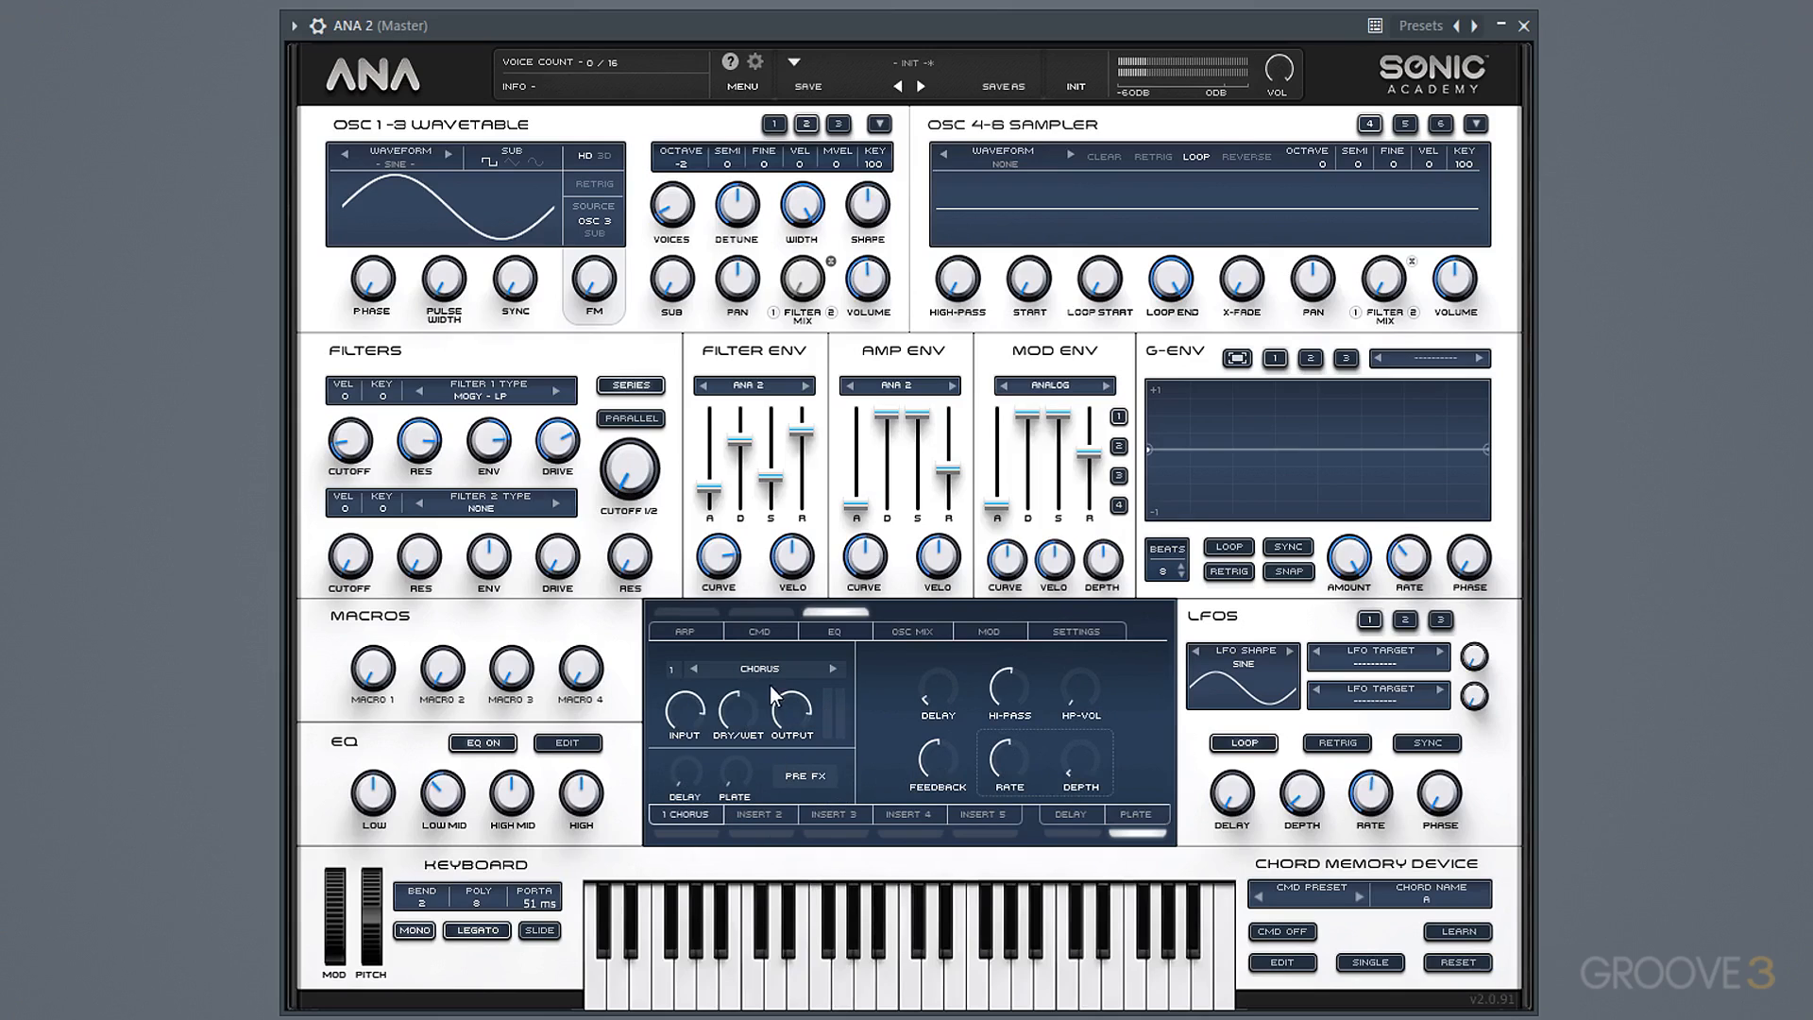
{"action": "left_click", "coordinate": [689, 834]}
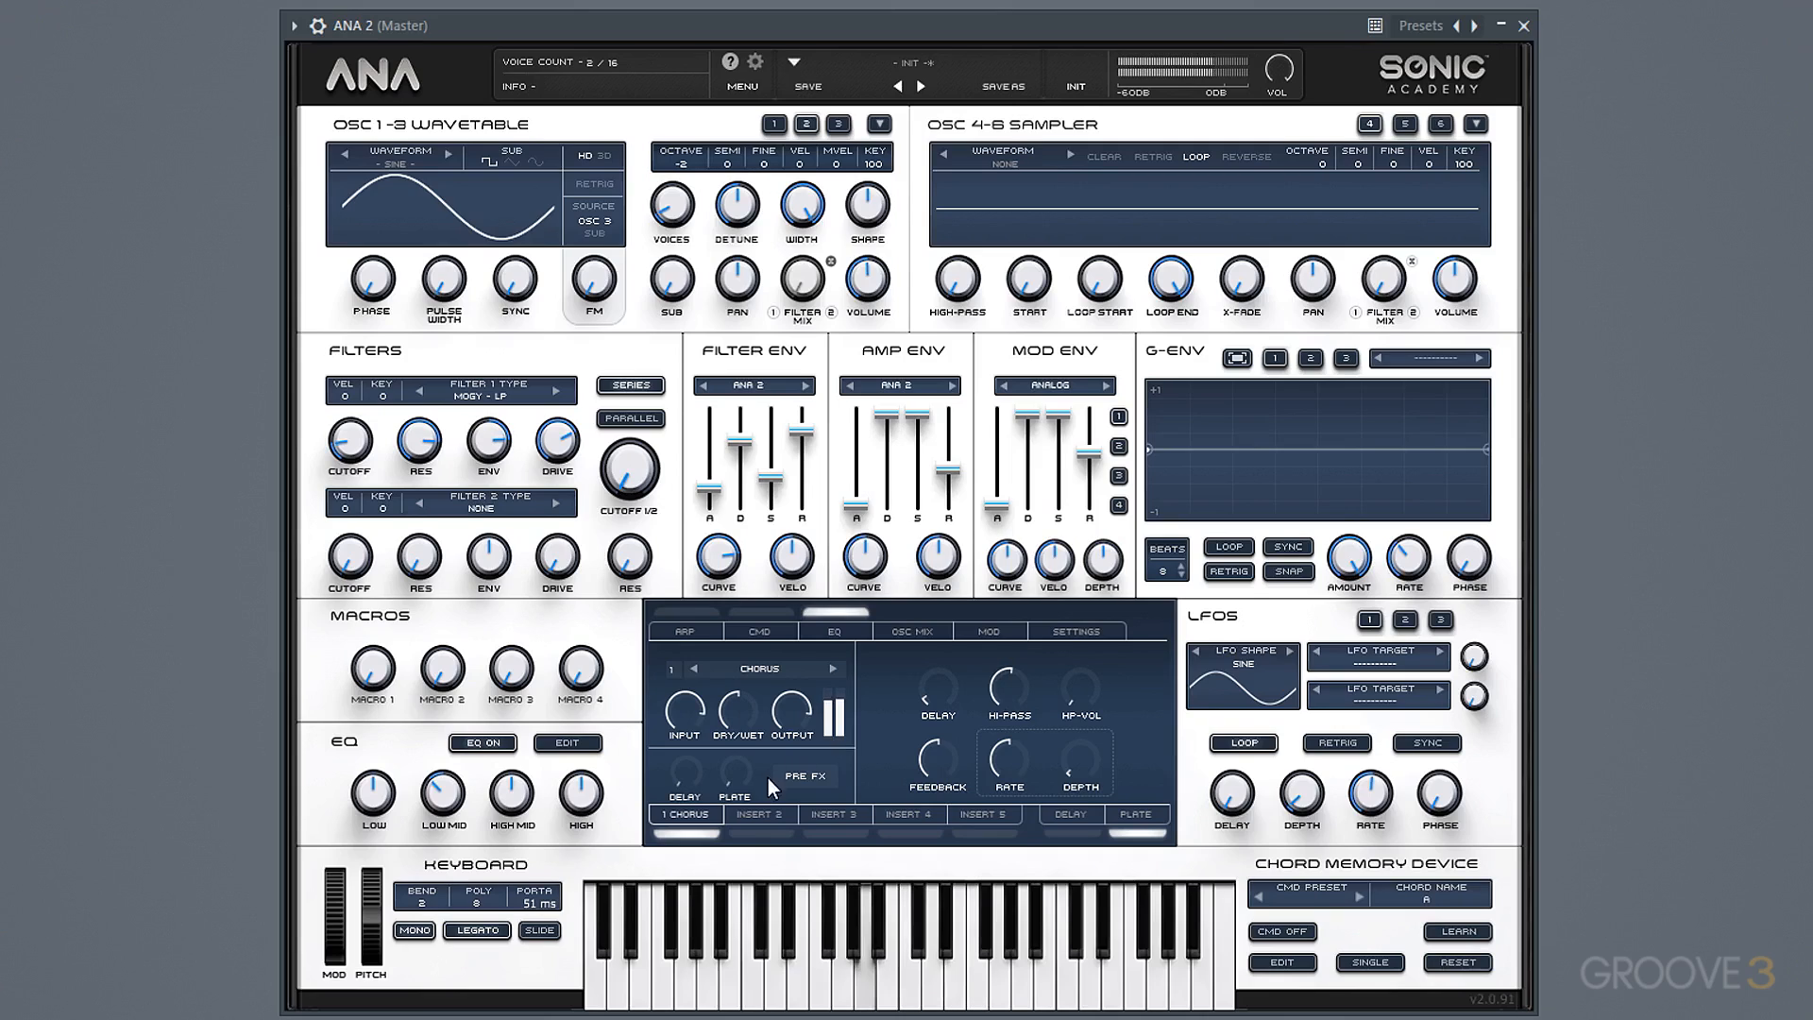
Raise the Chorus insert's plate send and load the HighGain distortion into the second insert slot.
{"action": "left_click_drag", "start_coordinate": [748, 778], "coordinate": [732, 707]}
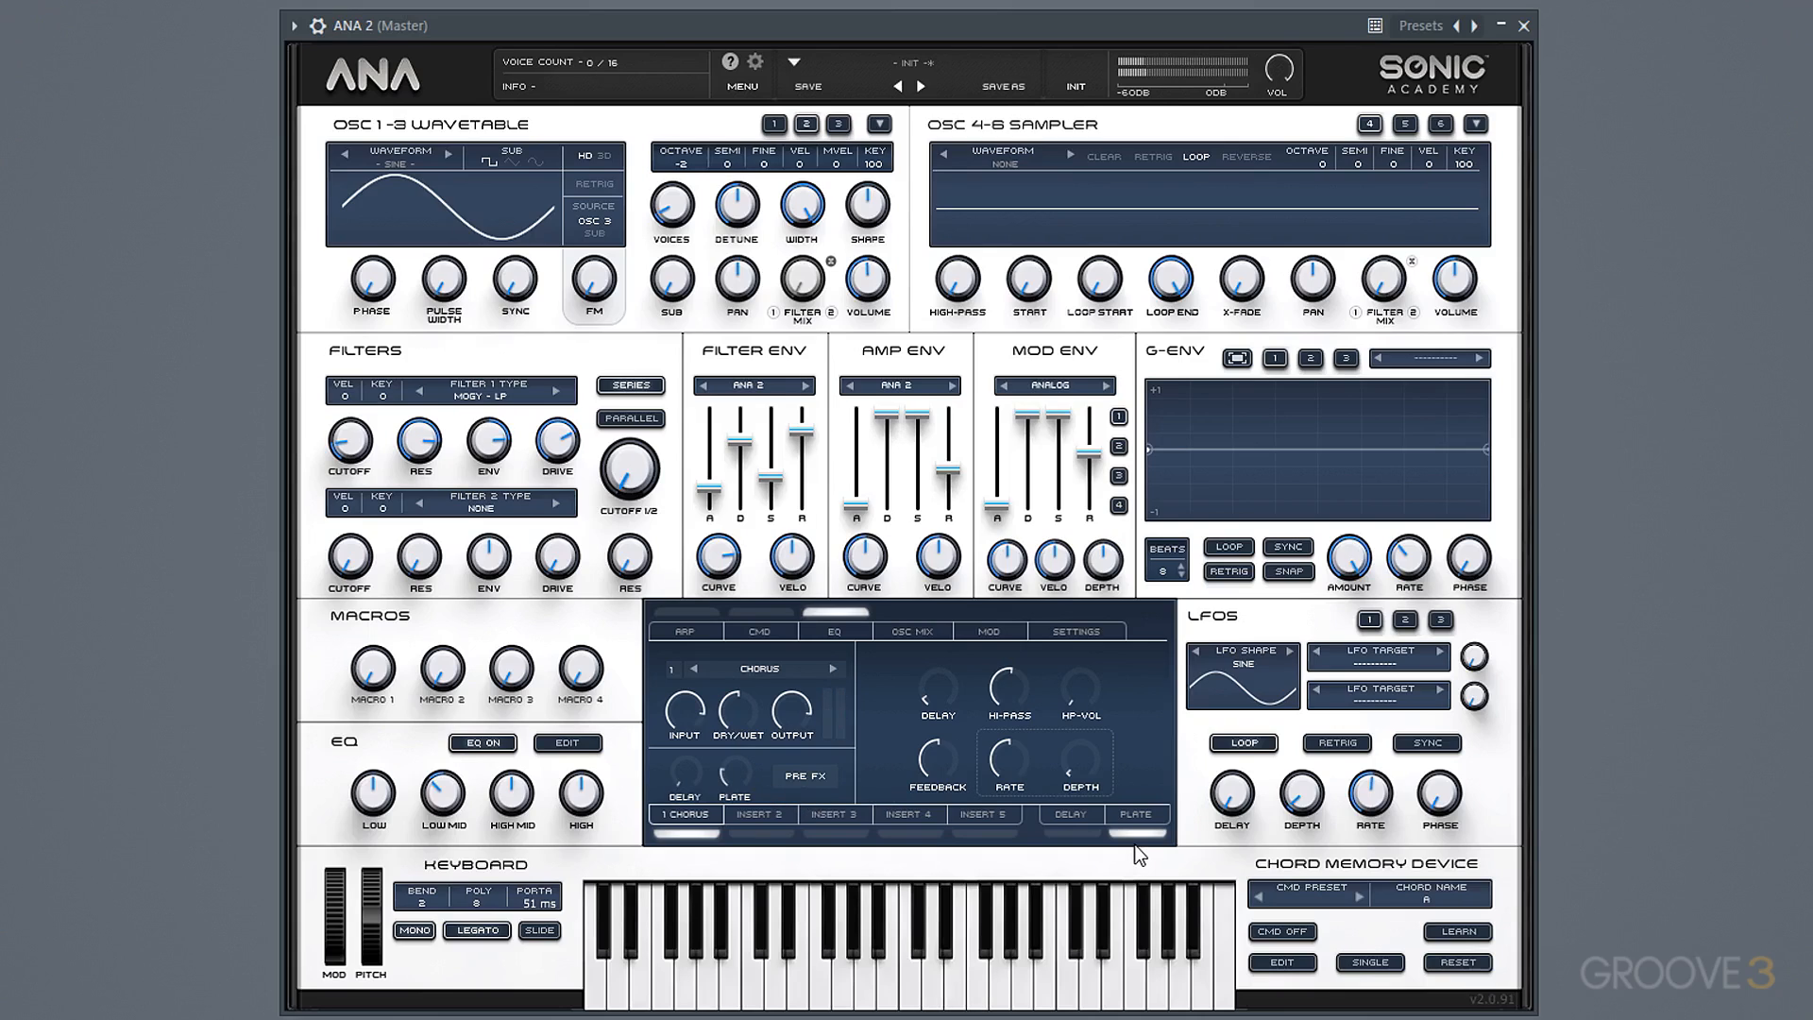
{"action": "left_click", "coordinate": [769, 814]}
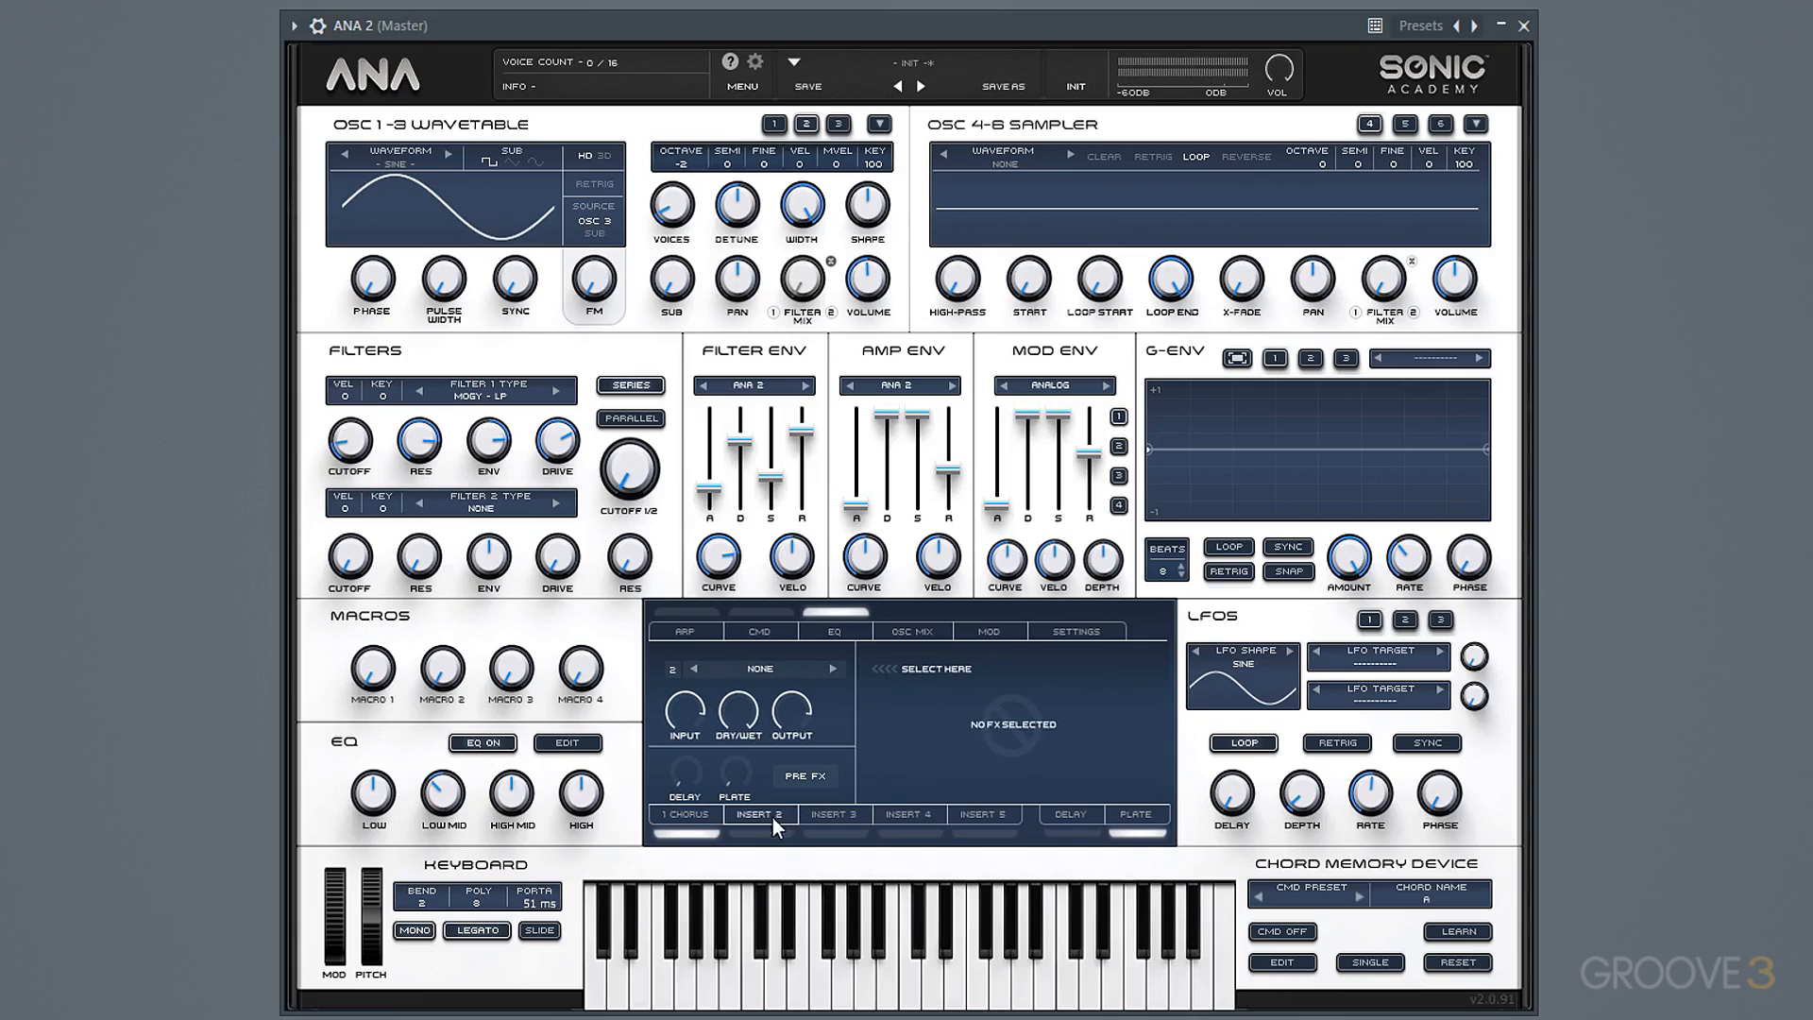
{"action": "left_click", "coordinate": [772, 664]}
{"action": "mouse_move", "coordinate": [814, 744]}
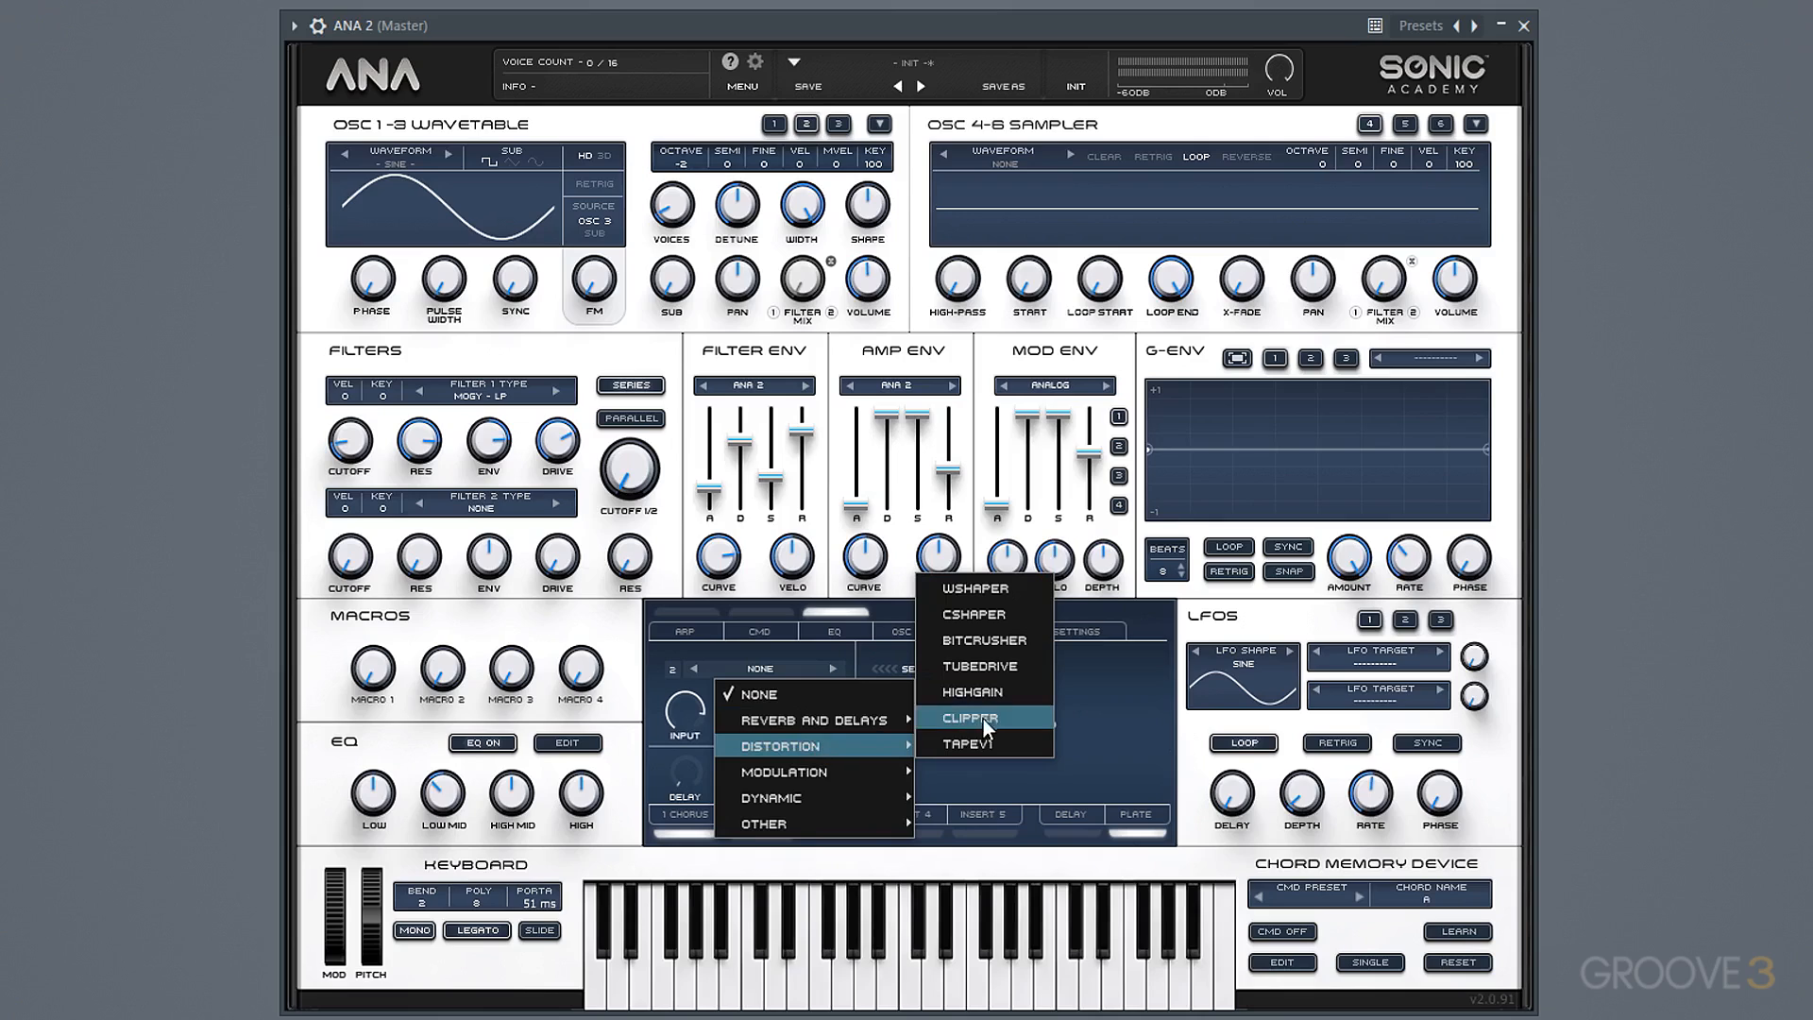
{"action": "left_click", "coordinate": [1006, 691]}
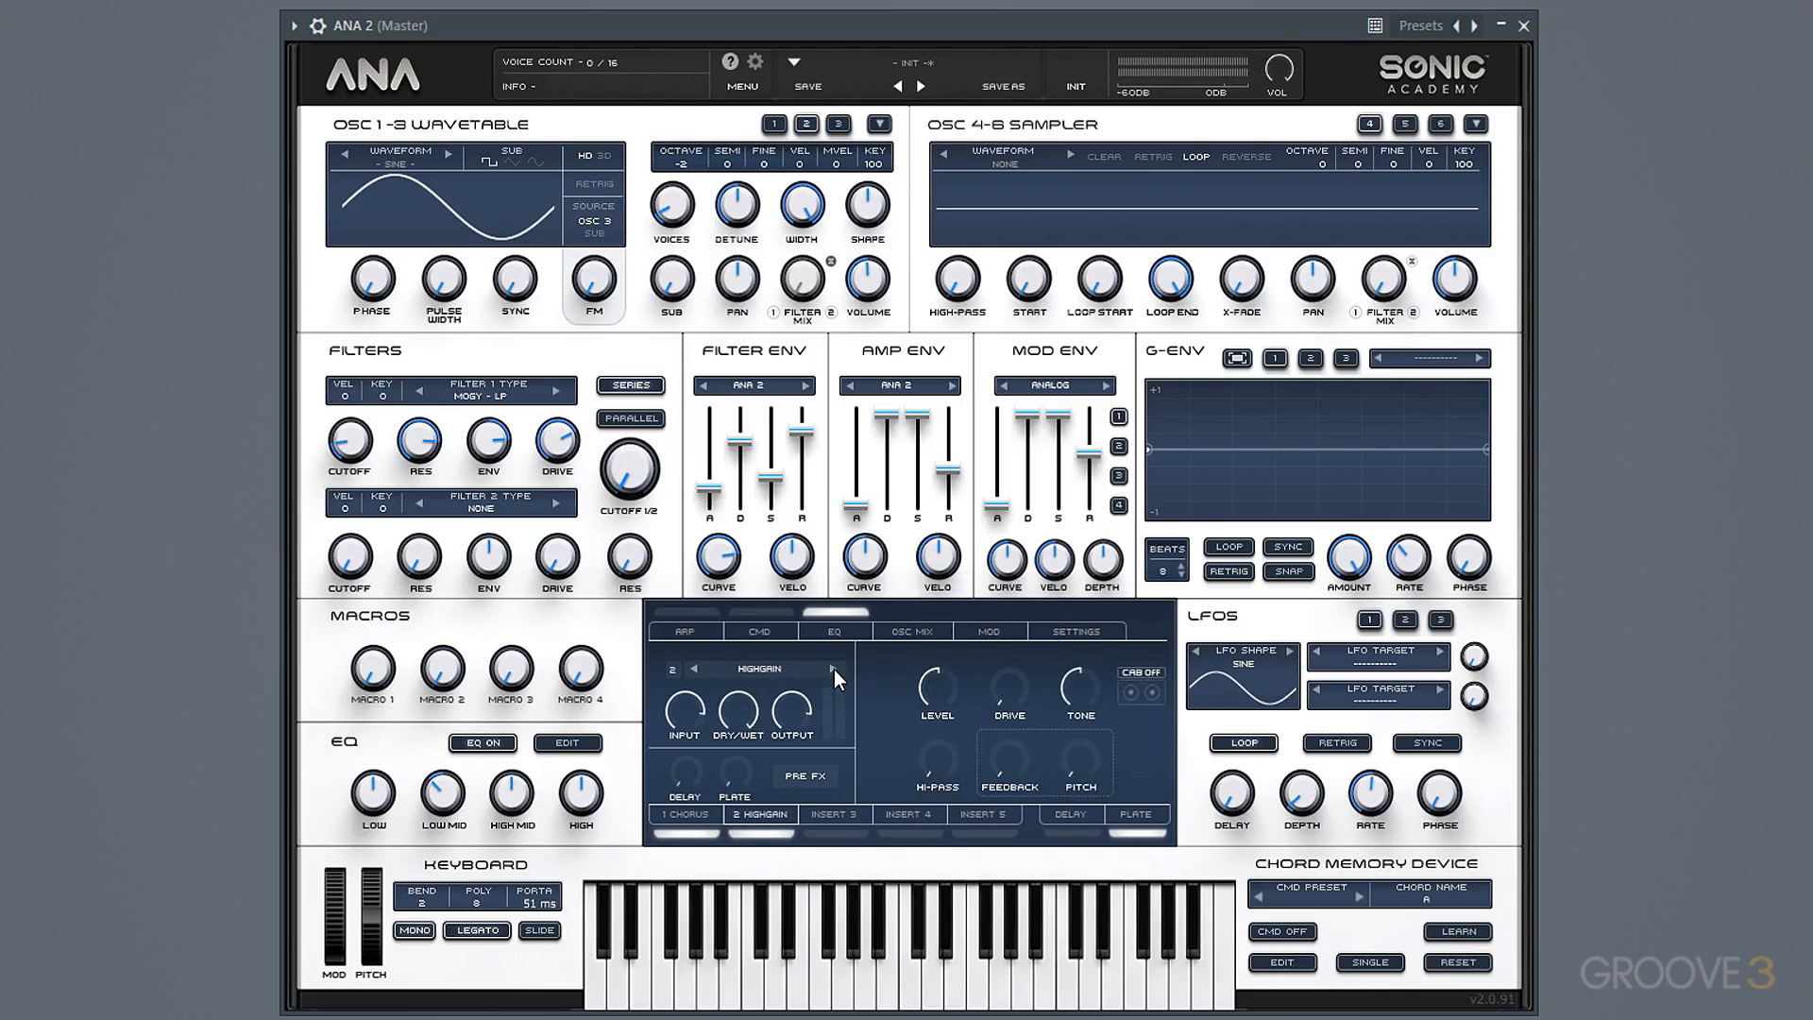
Turn on HighGain's cabinet, raise its drive slightly and reduce its level to 0.30.
{"action": "left_click", "coordinate": [1142, 693]}
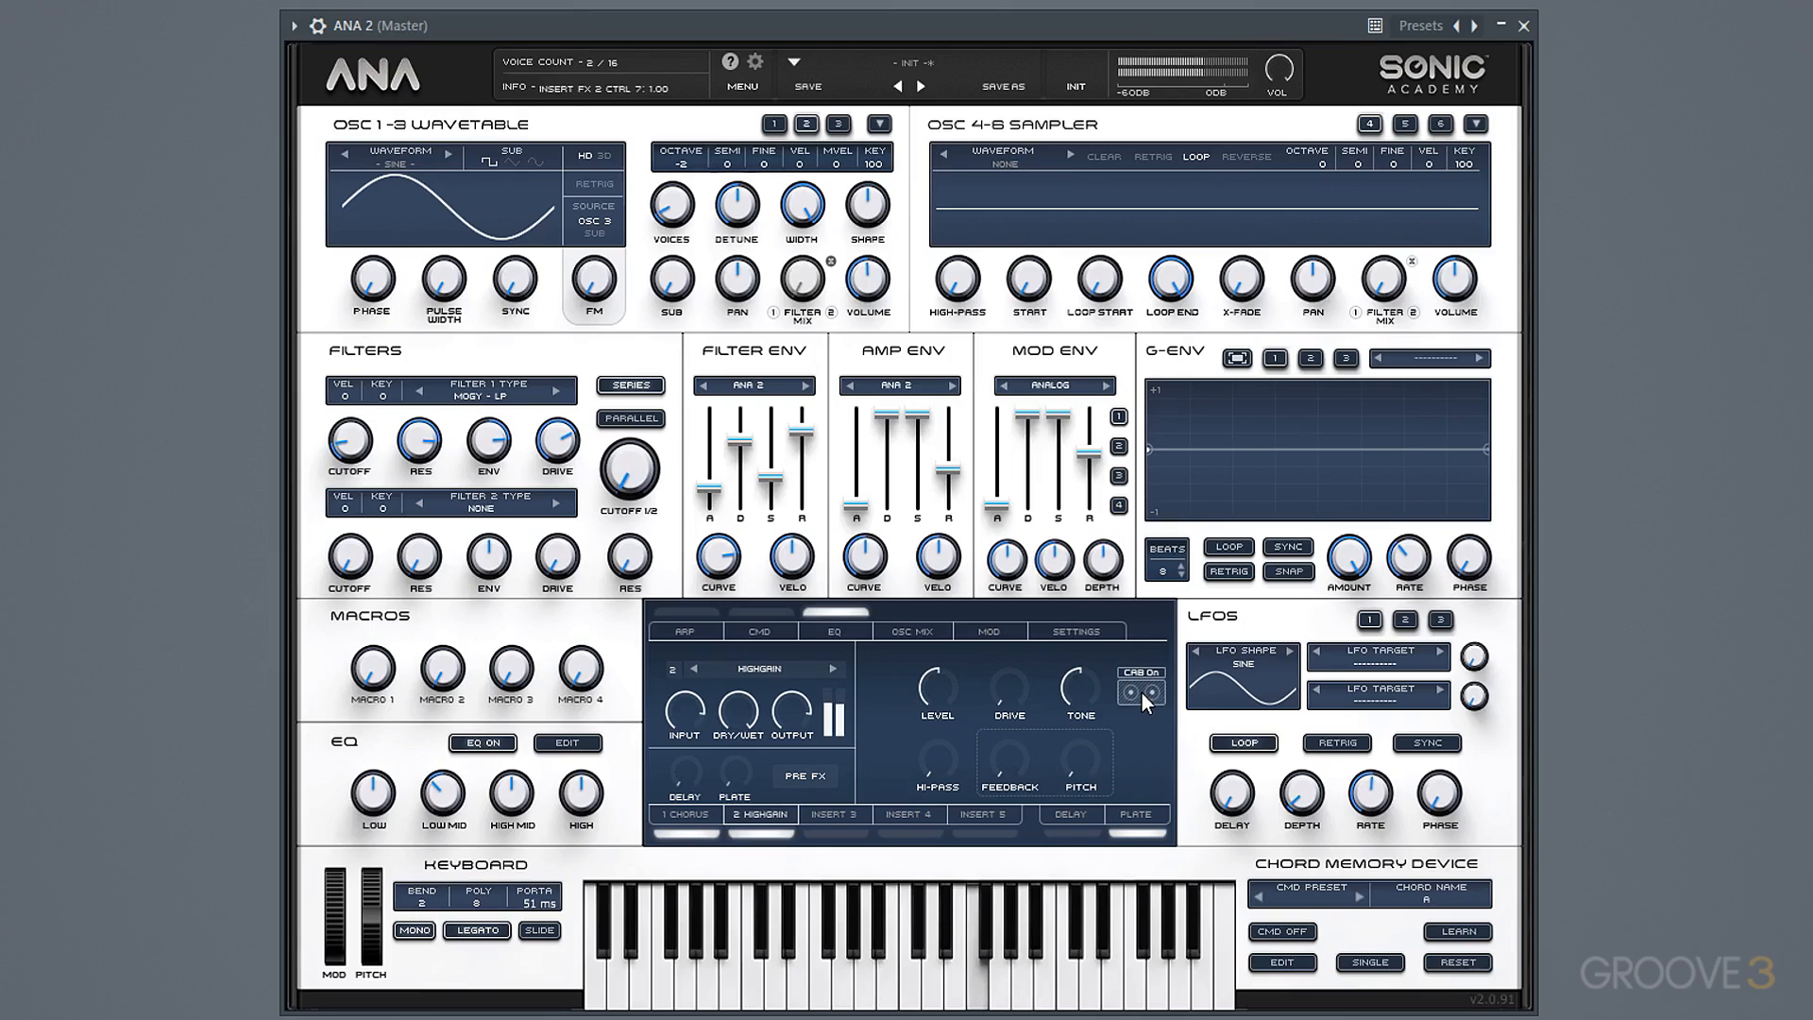
{"action": "left_click_drag", "start_coordinate": [1024, 690], "coordinate": [1046, 600]}
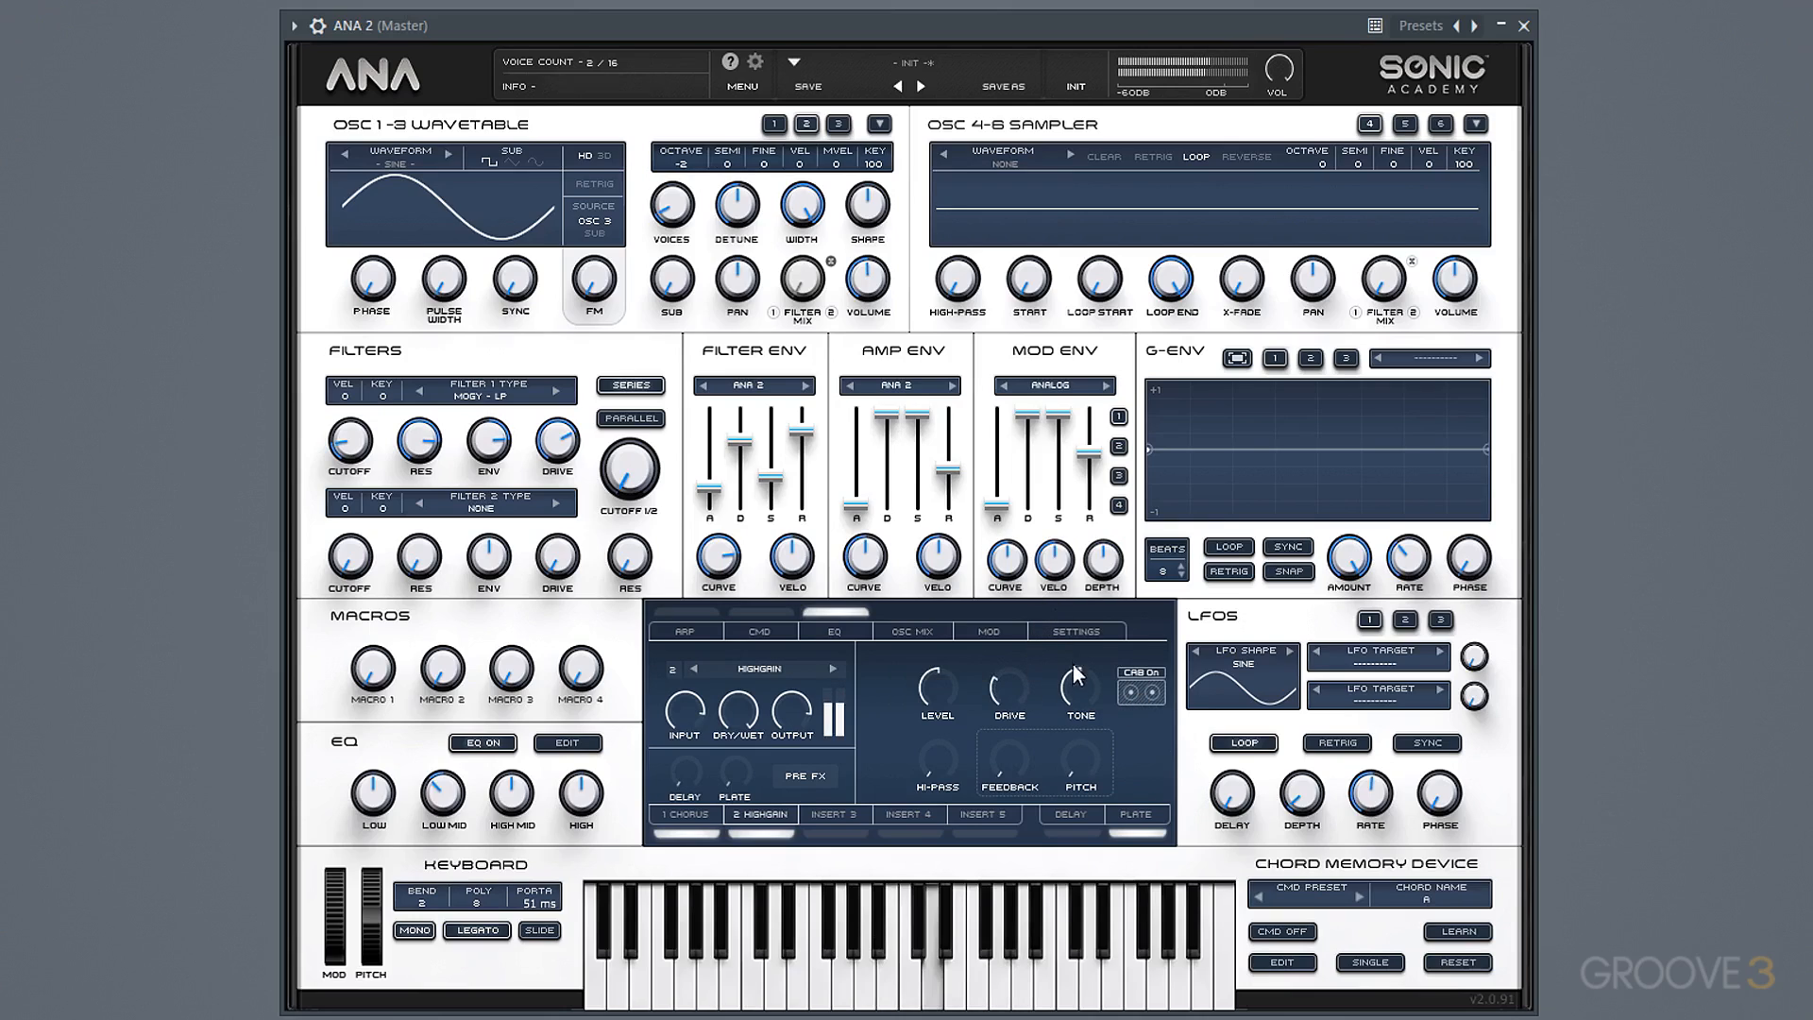
{"action": "mouse_move", "coordinate": [1083, 697]}
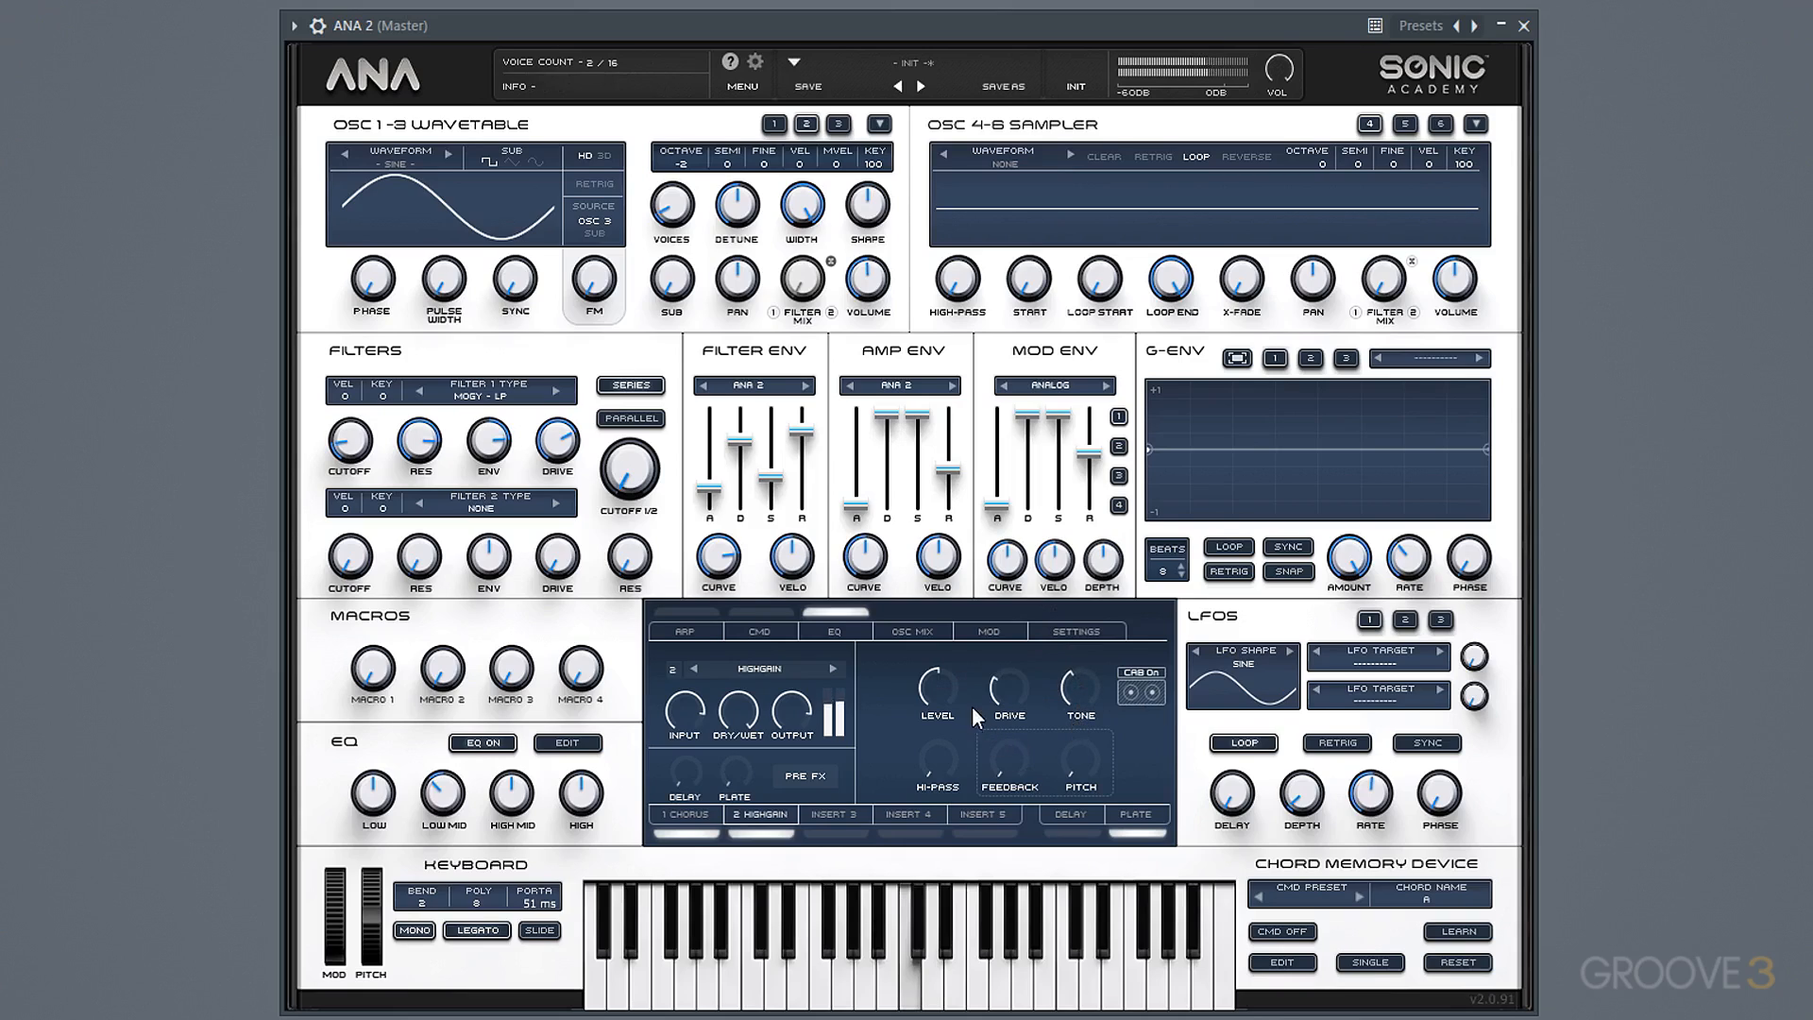
{"action": "mouse_move", "coordinate": [927, 723]}
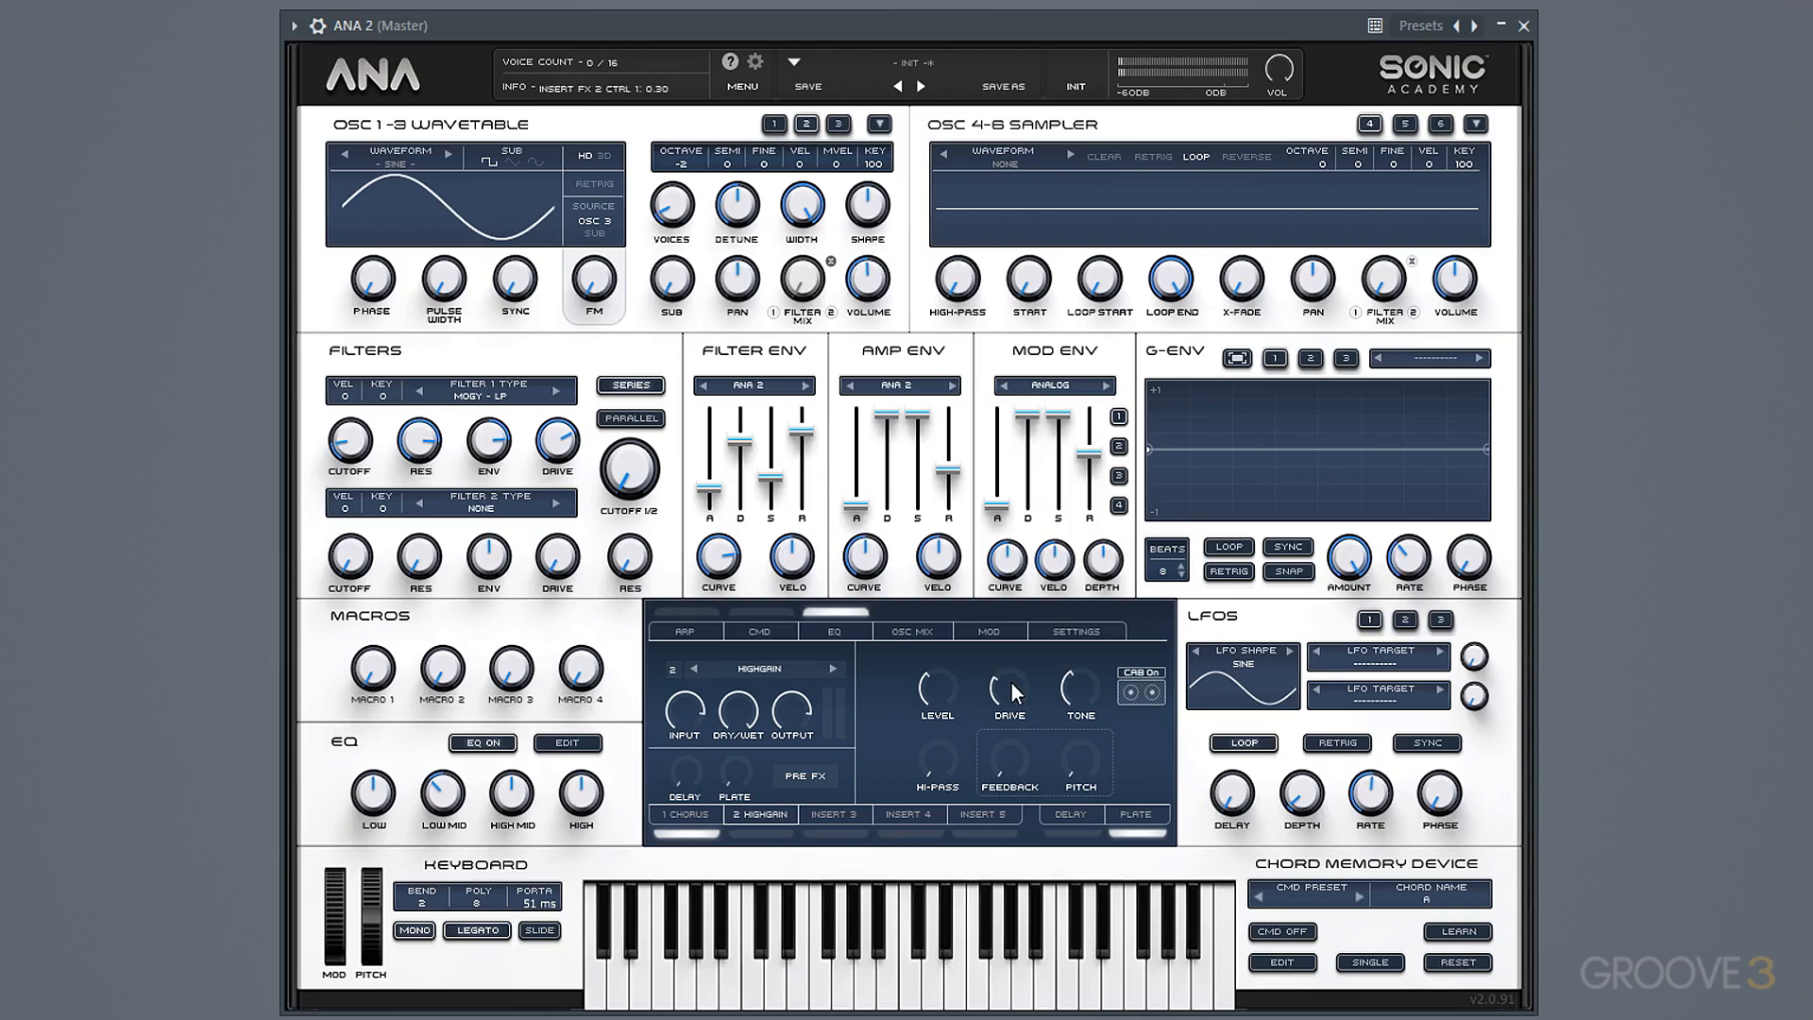
Load the Bass1 sample from the Factory ANA 1 Attacks folder into Sampler 4.
{"action": "left_click", "coordinate": [1012, 170]}
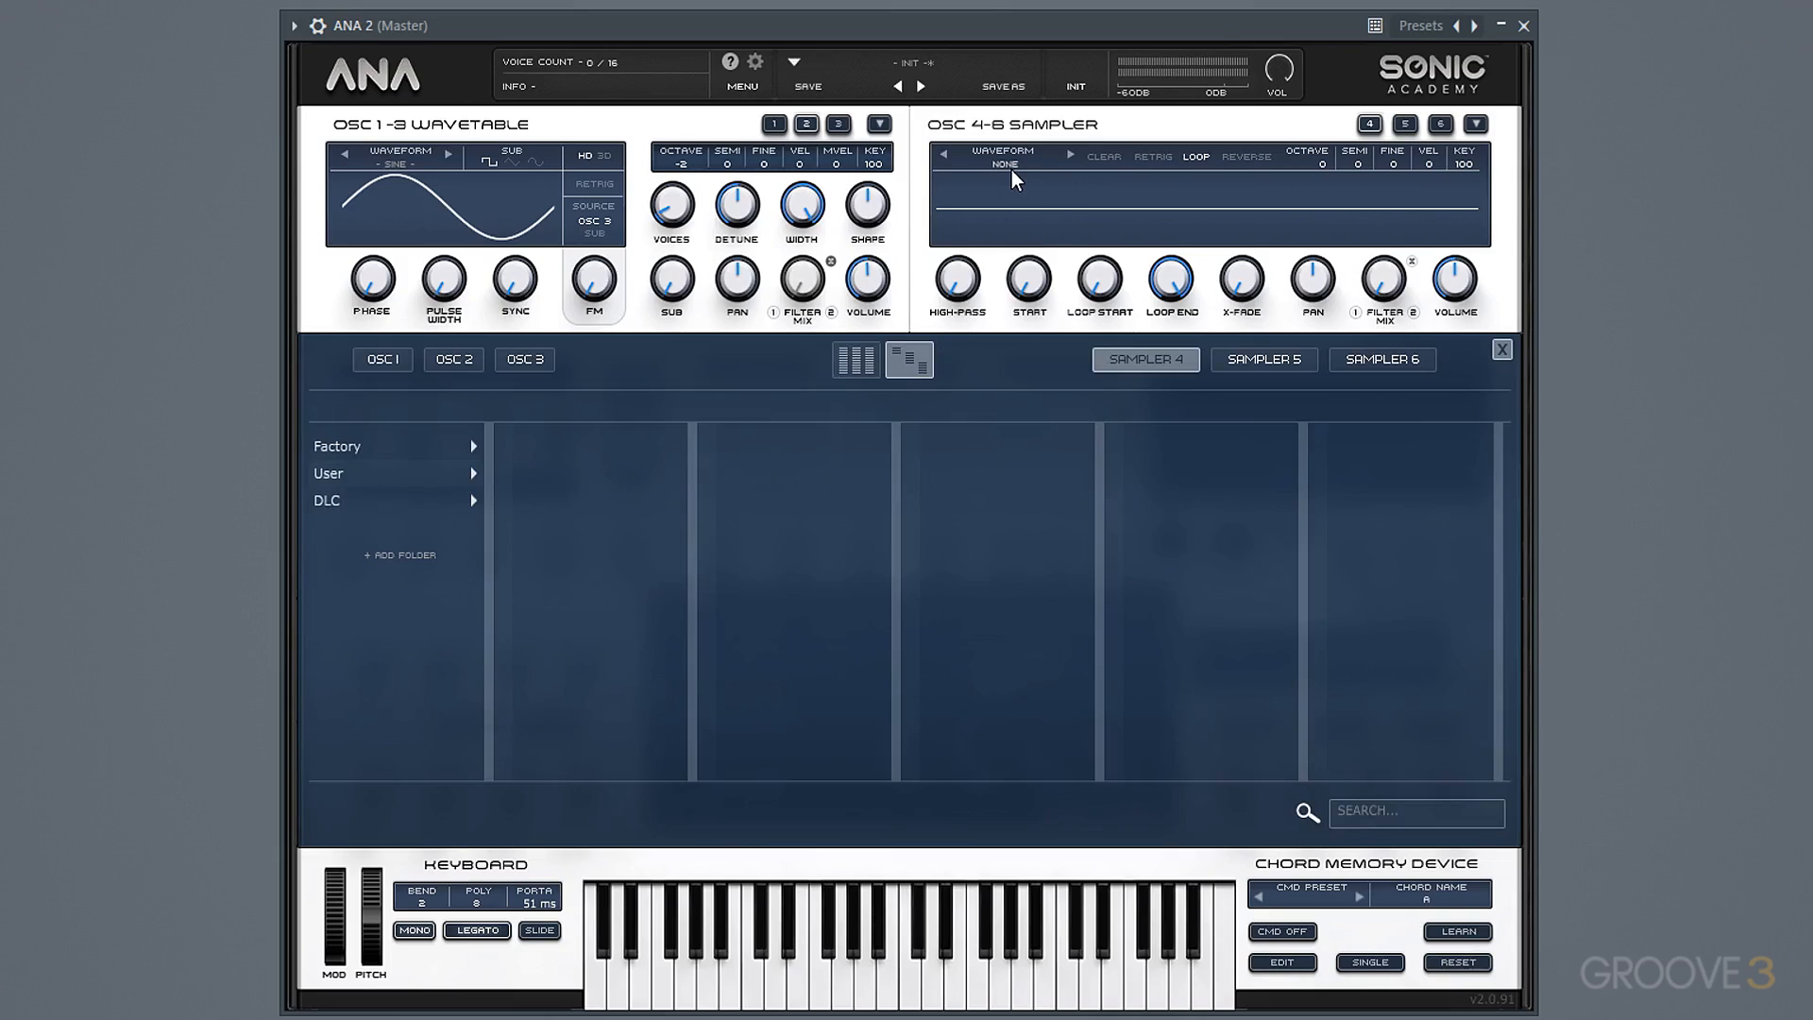
{"action": "left_click", "coordinate": [398, 445]}
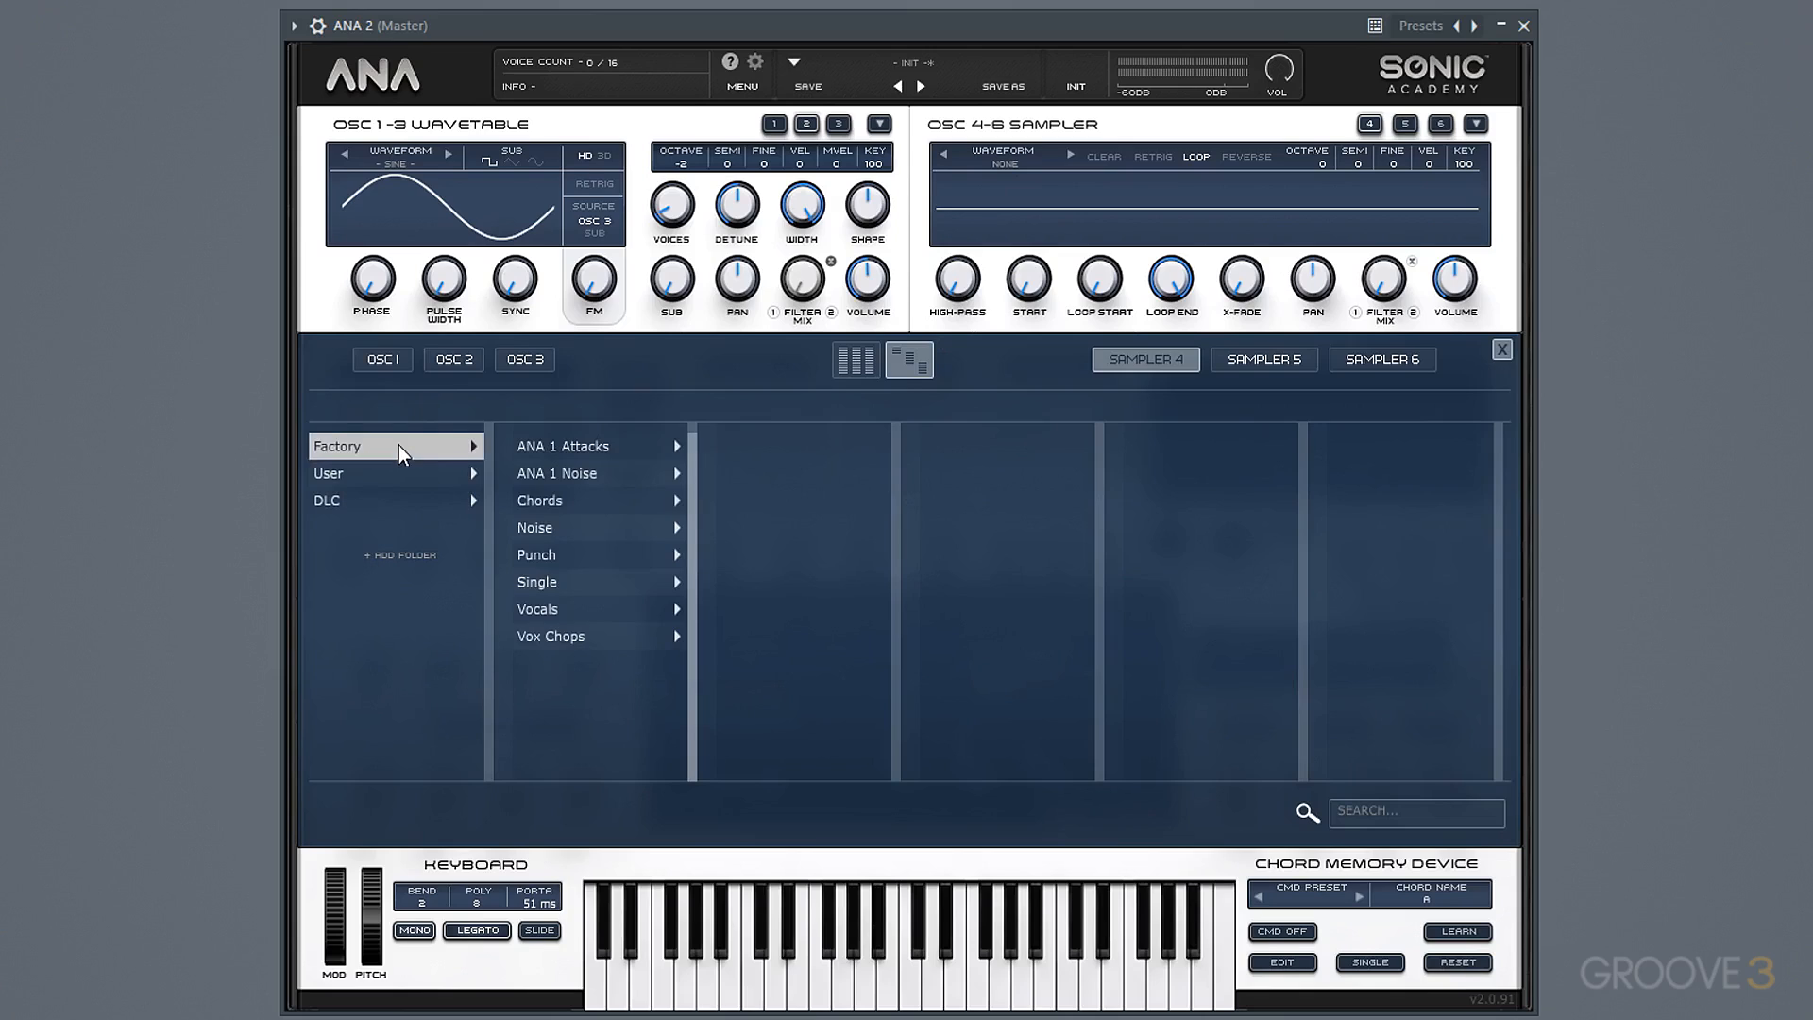
{"action": "left_click", "coordinate": [534, 445]}
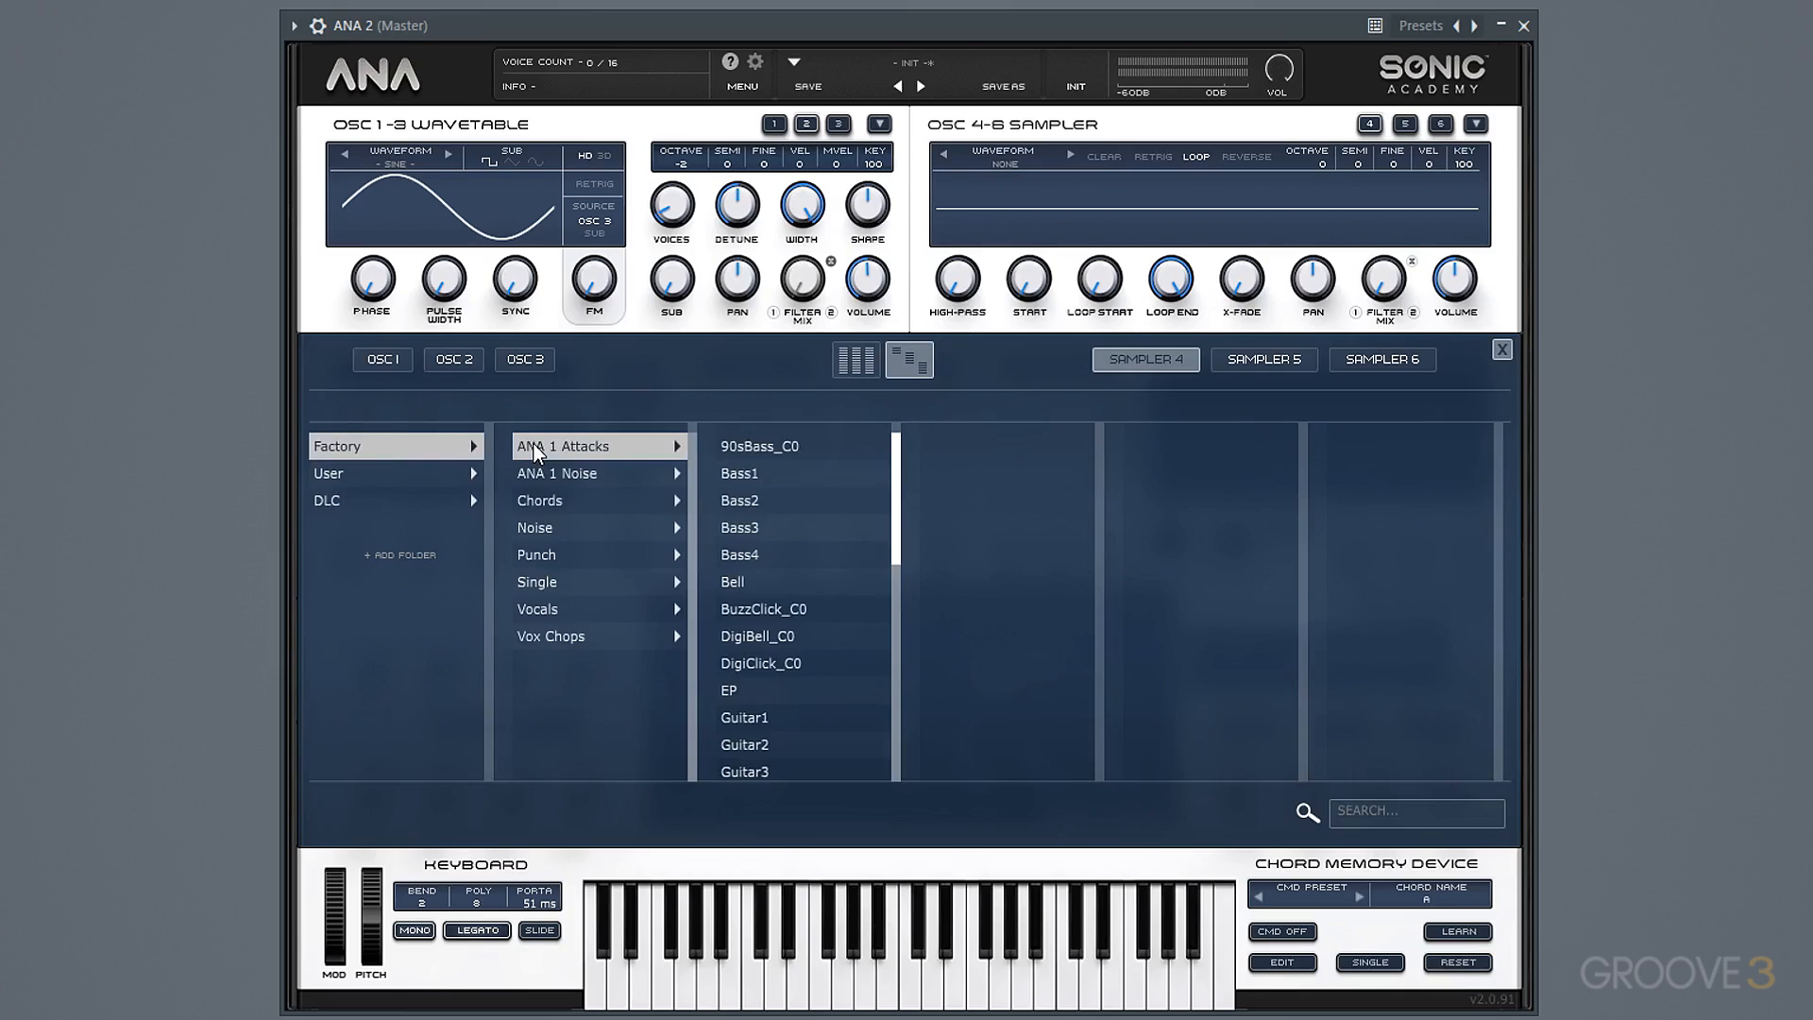
{"action": "left_click", "coordinate": [763, 476]}
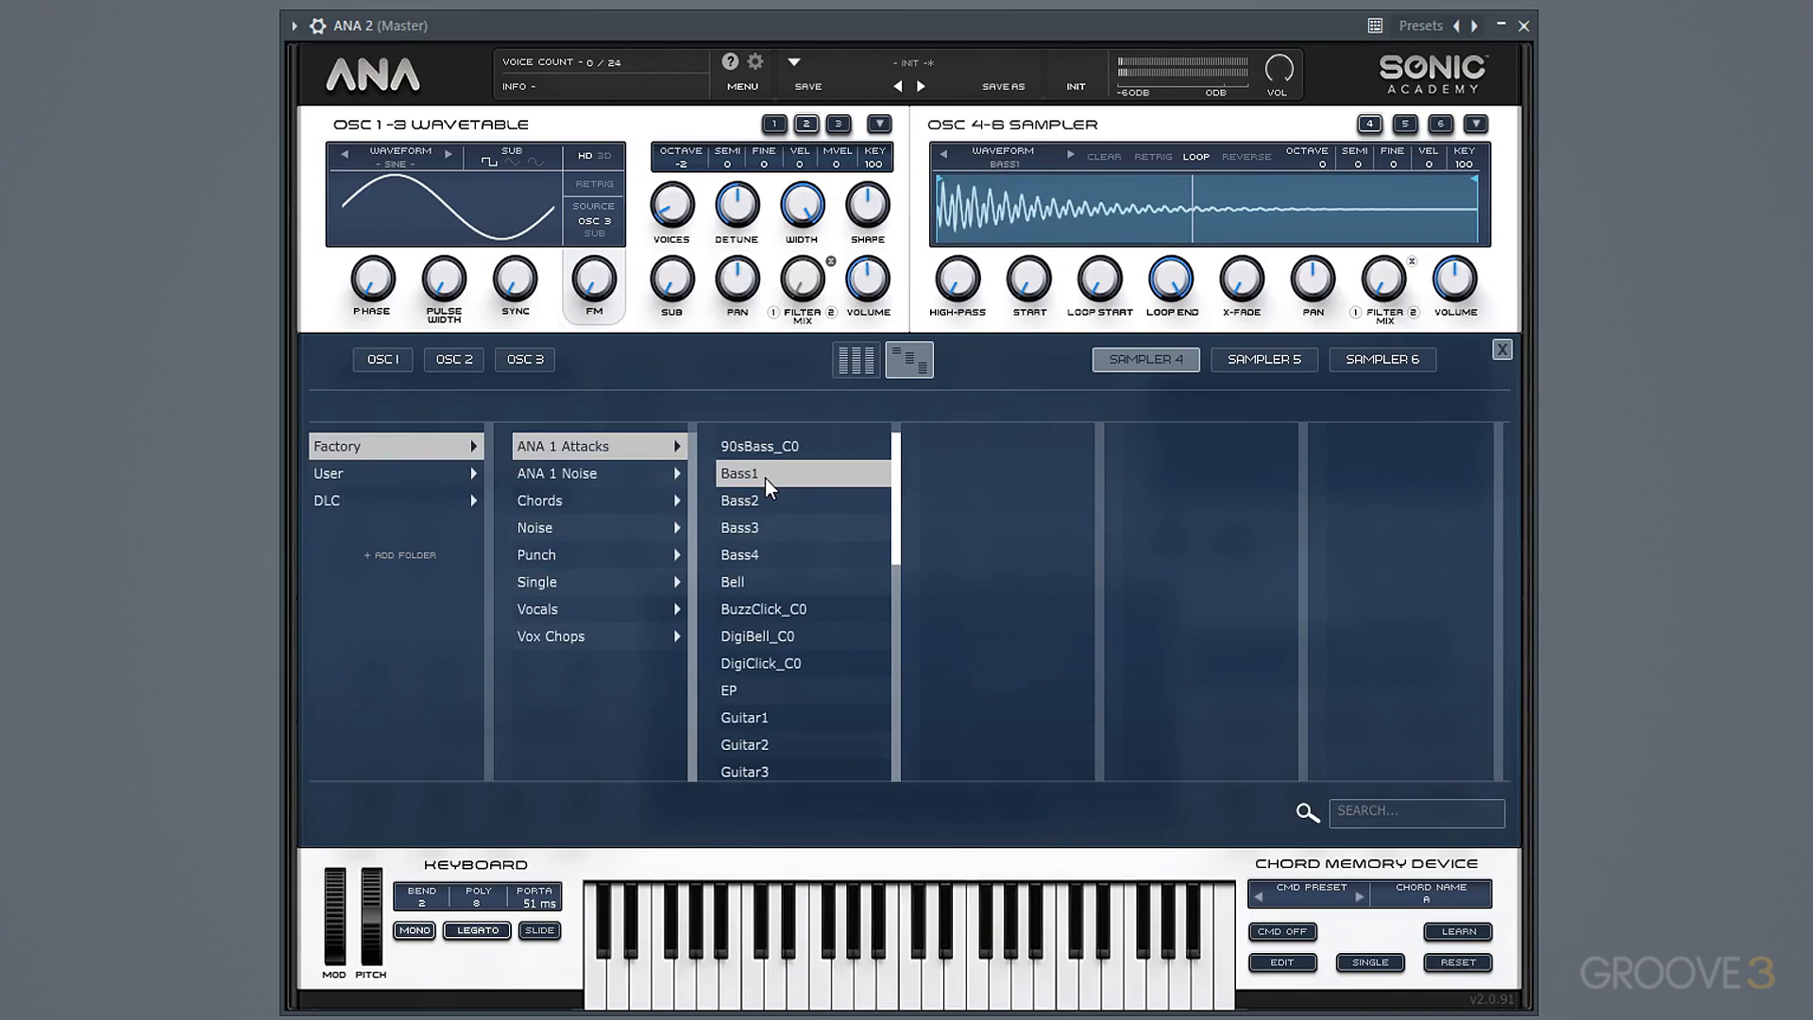
{"action": "left_click", "coordinate": [1501, 351]}
Solo Osc 4 in the oscillator mixer, turning off Sampler 4's loop and turning on its retrigger.
{"action": "left_click", "coordinate": [914, 634]}
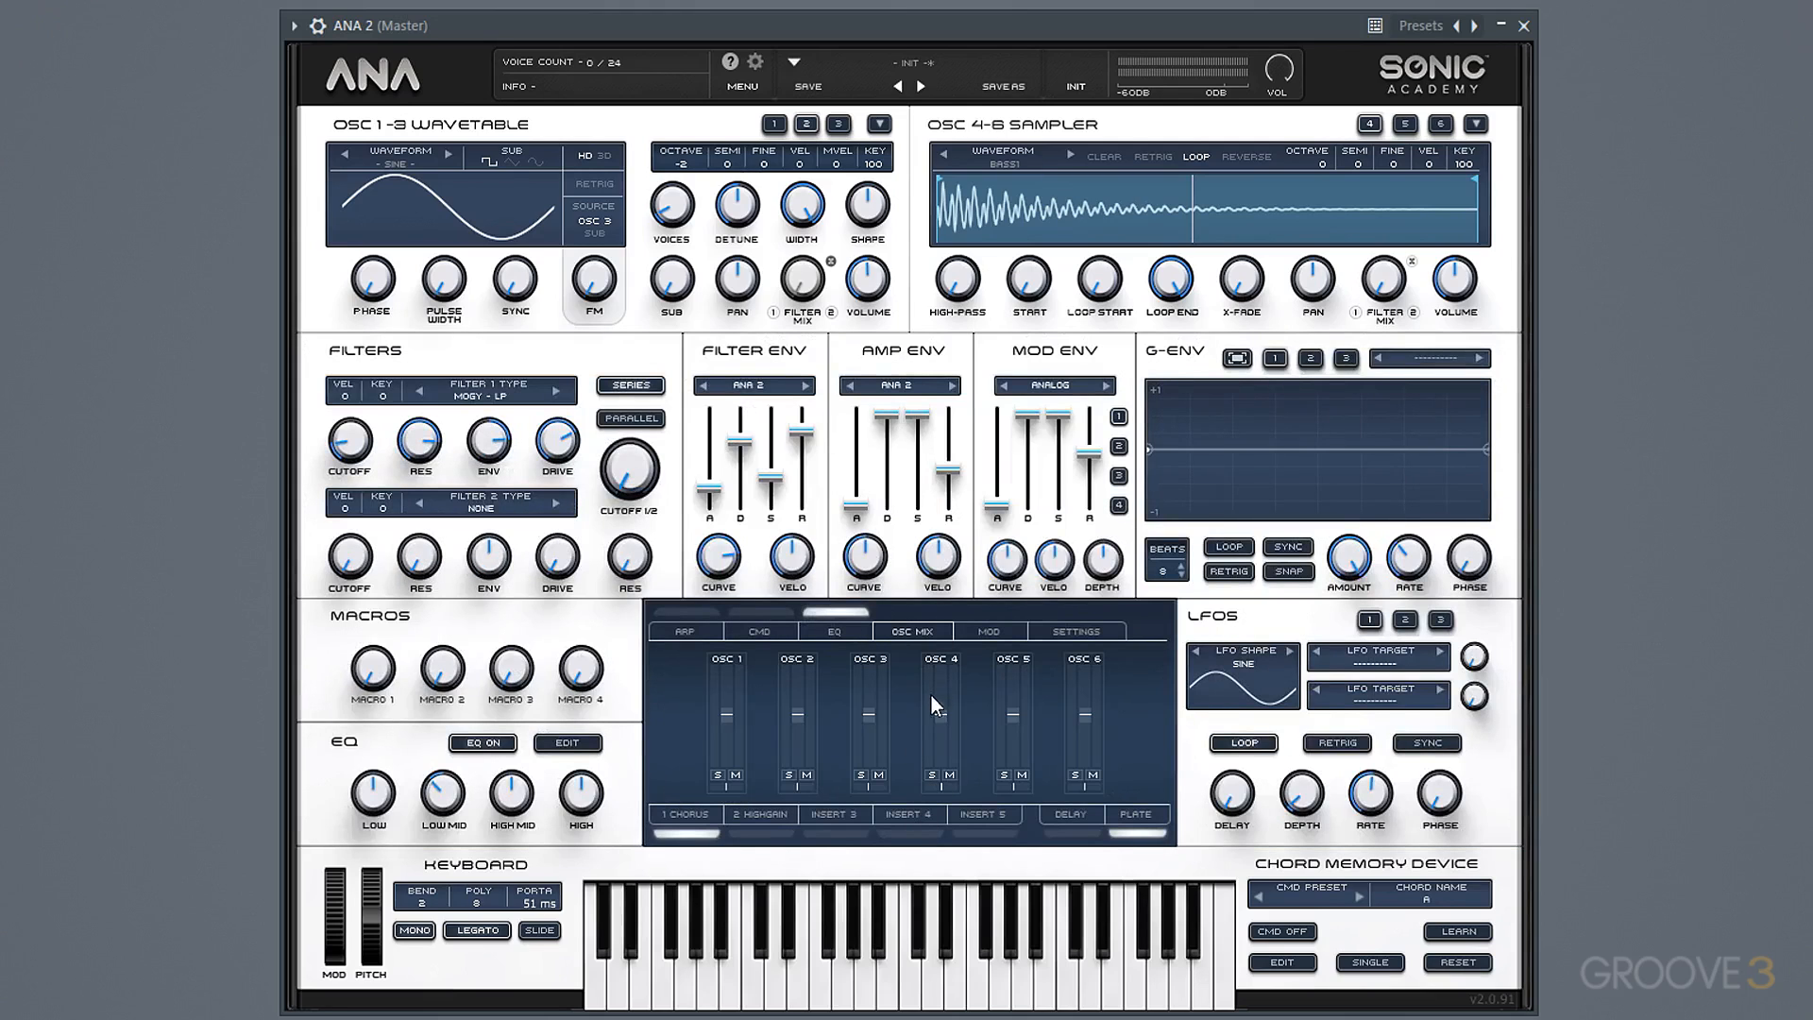
{"action": "left_click", "coordinate": [930, 774]}
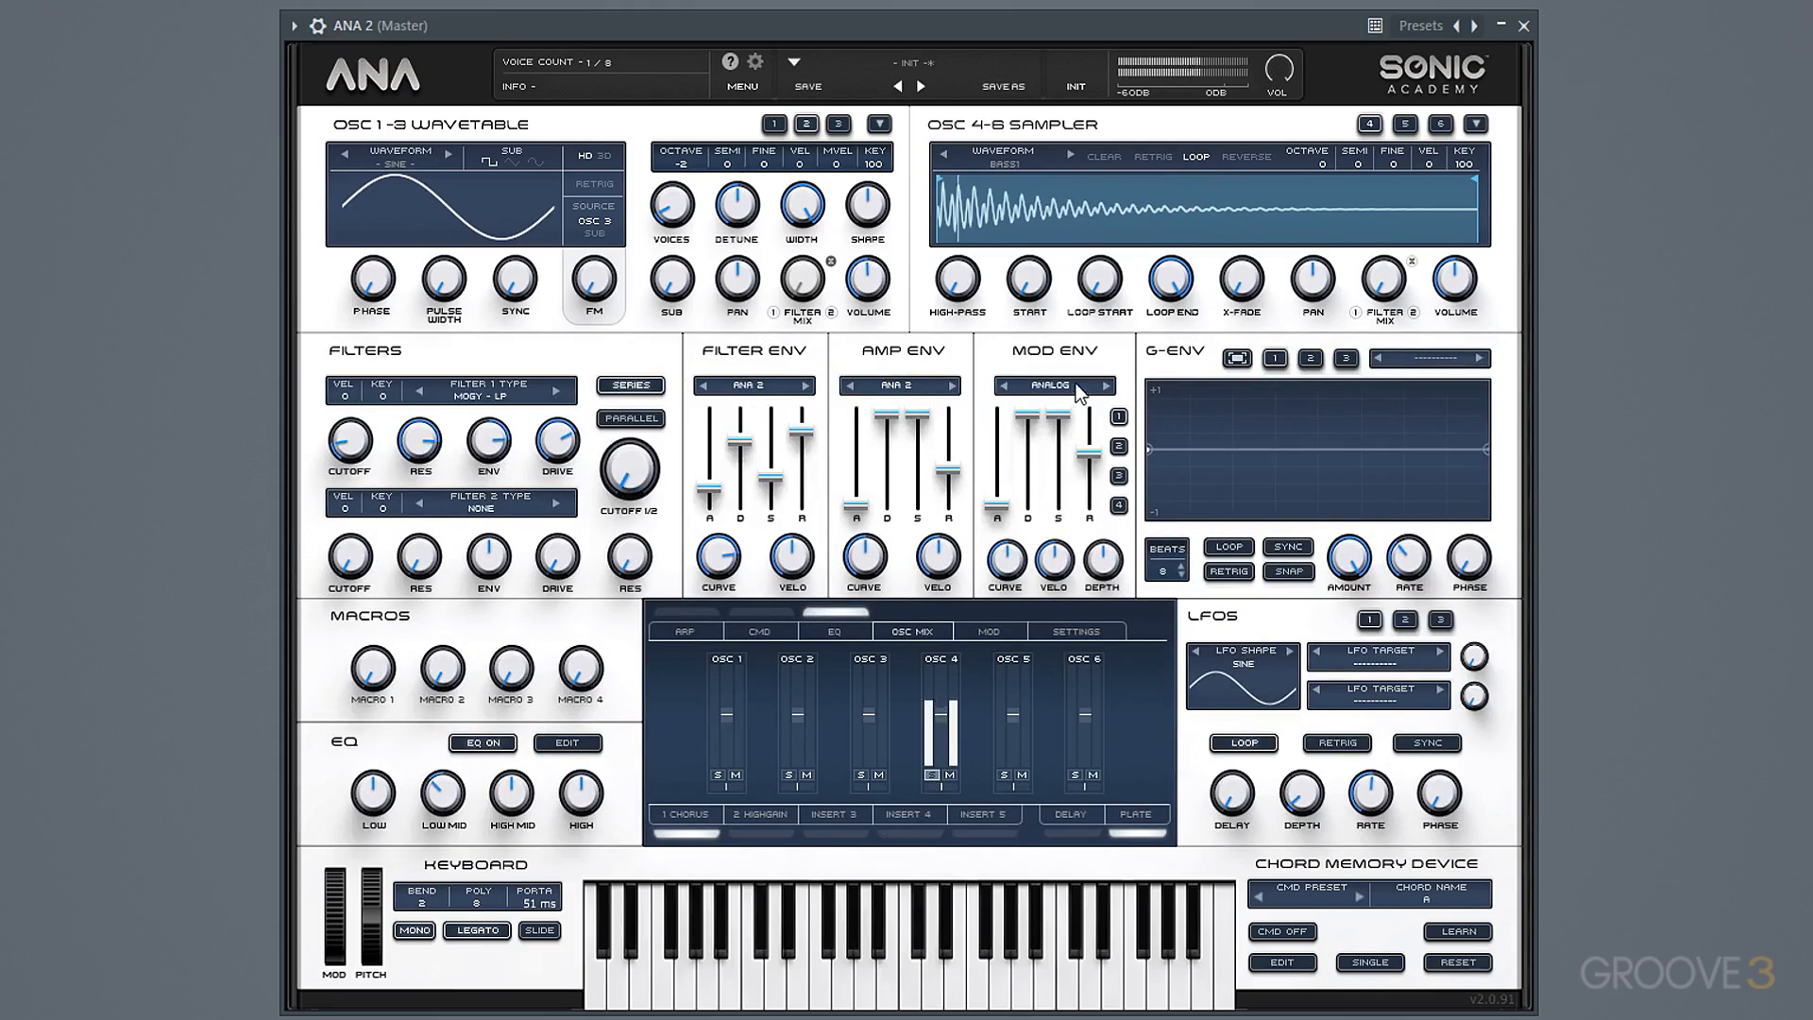
{"action": "left_click", "coordinate": [1201, 154]}
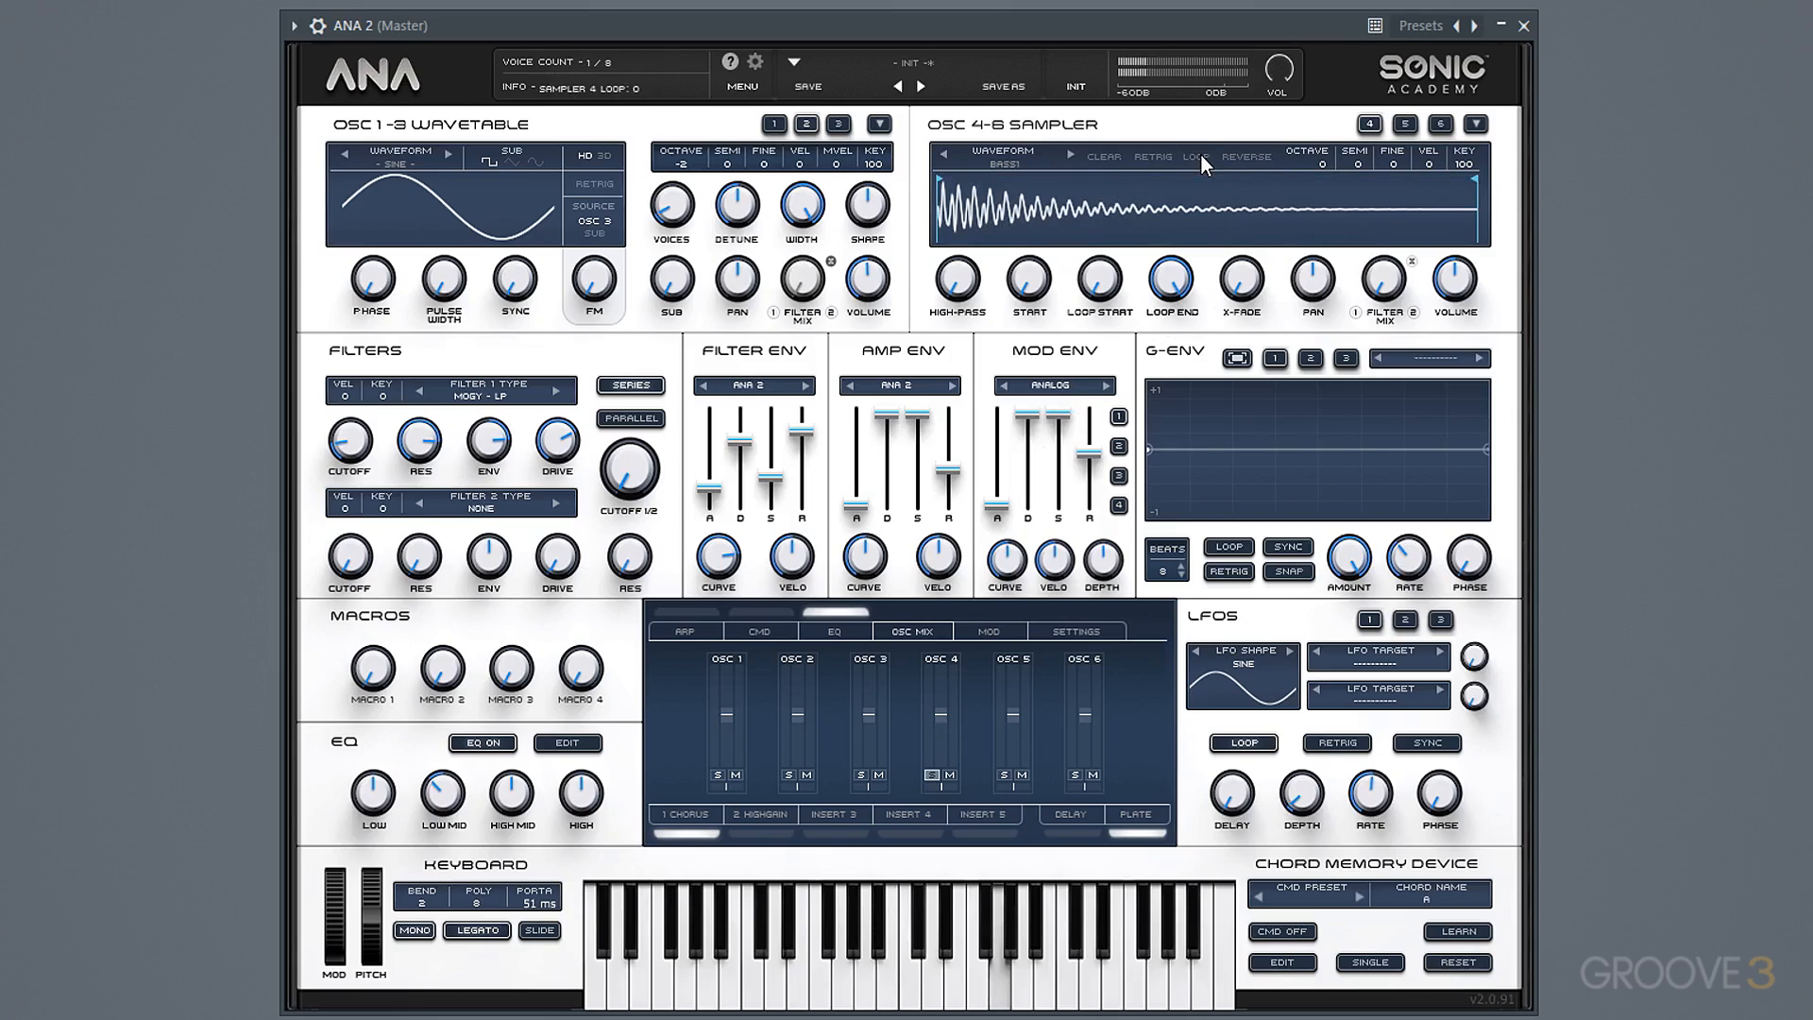
{"action": "left_click", "coordinate": [1152, 155]}
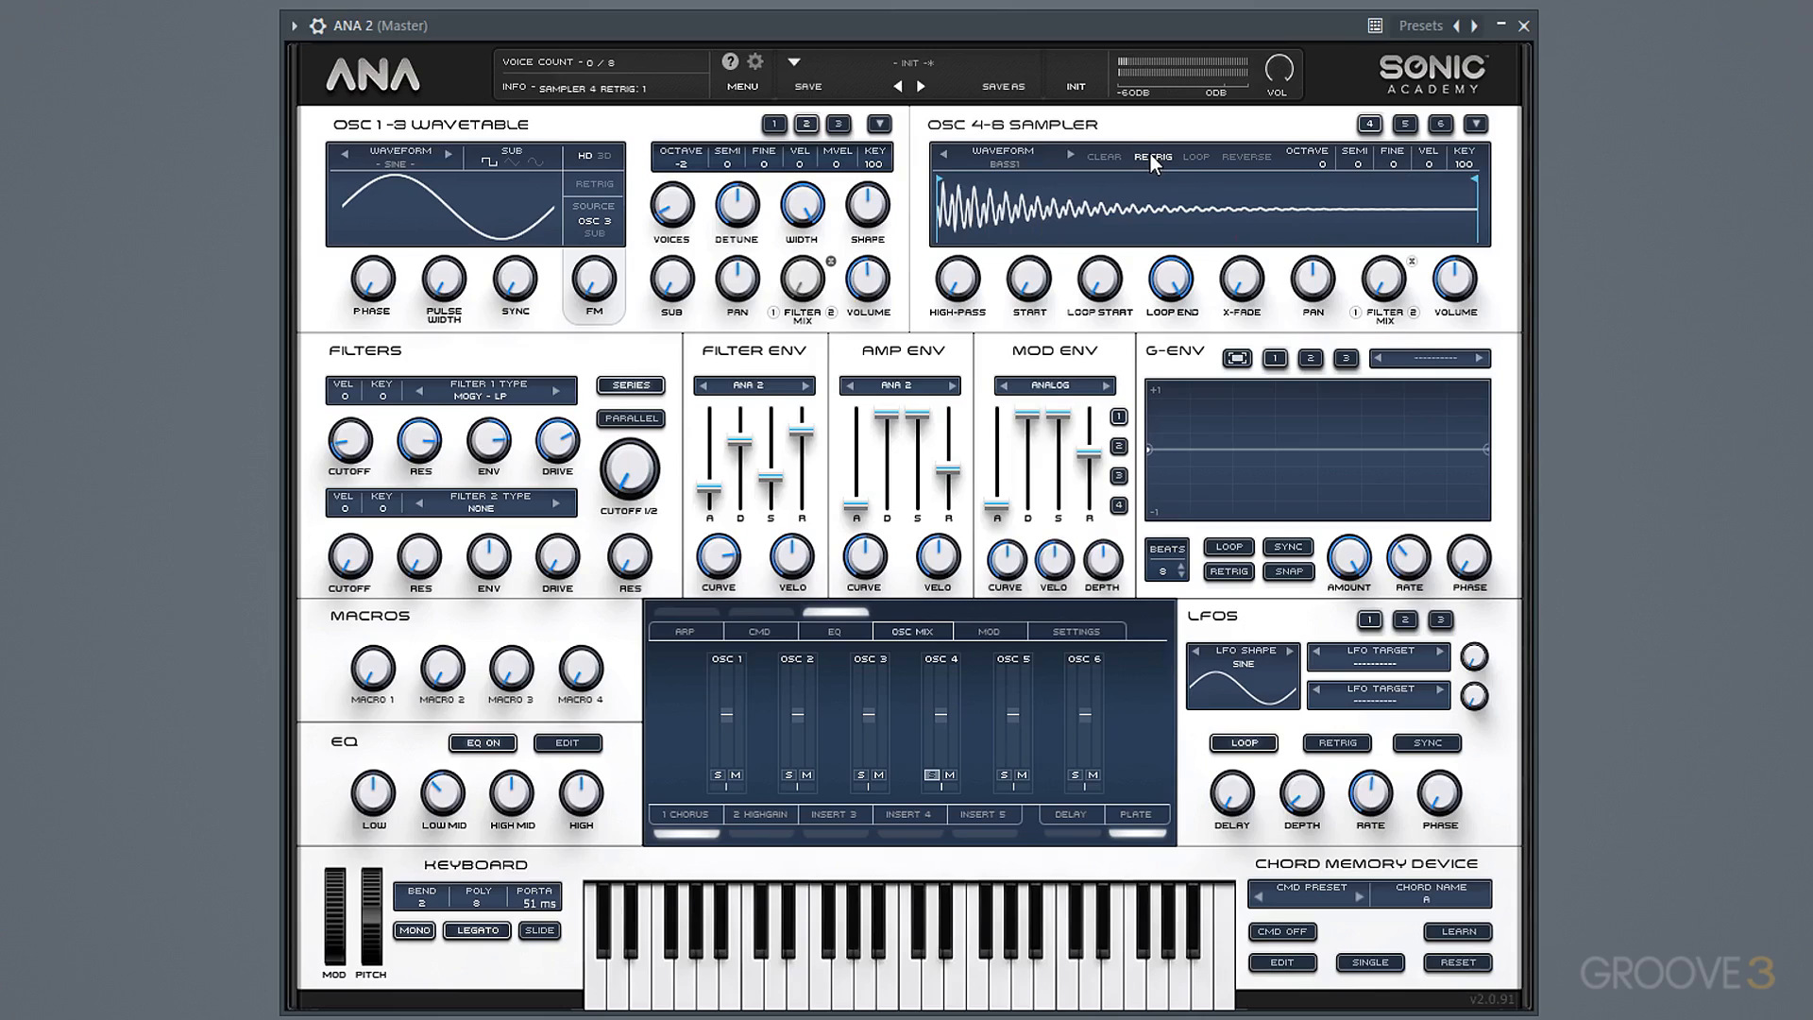
Raise Sampler 4's volume and mixer level to maximum and set the filter envelope attack to 0.00 sec.
{"action": "left_click_drag", "start_coordinate": [1454, 279], "coordinate": [1465, 180]}
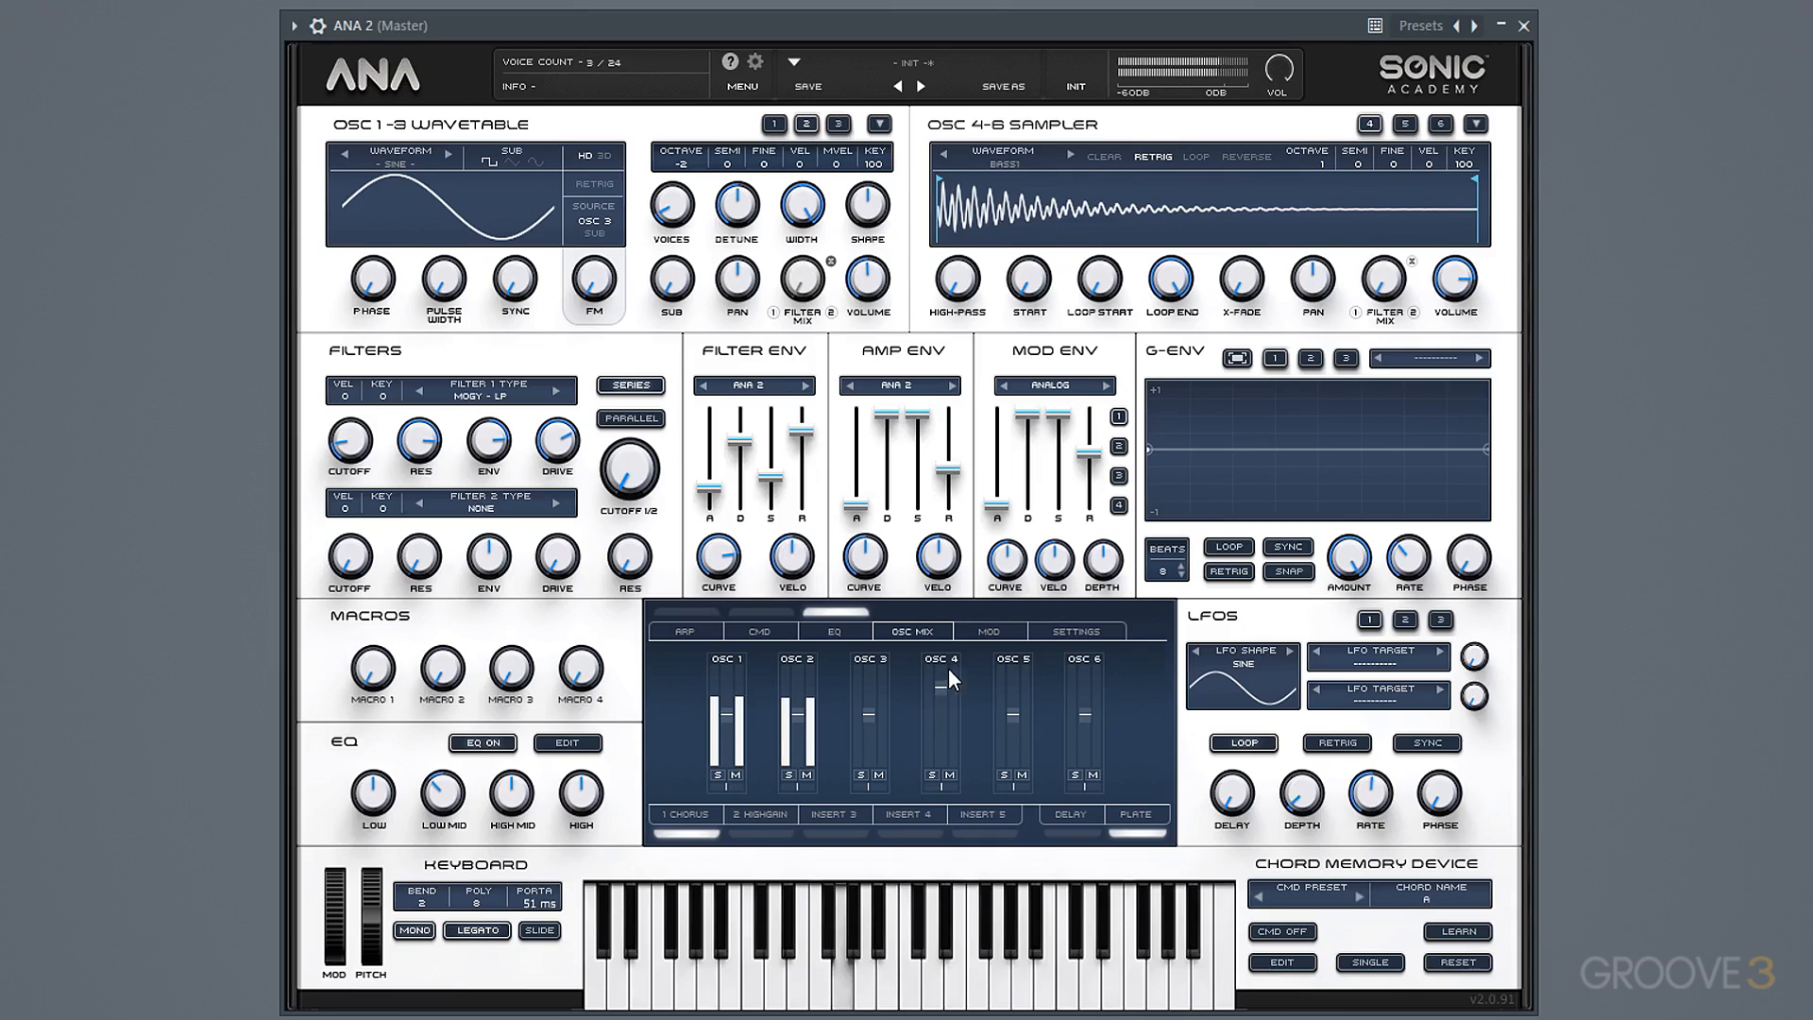
{"action": "left_click_drag", "start_coordinate": [948, 669], "coordinate": [958, 616]}
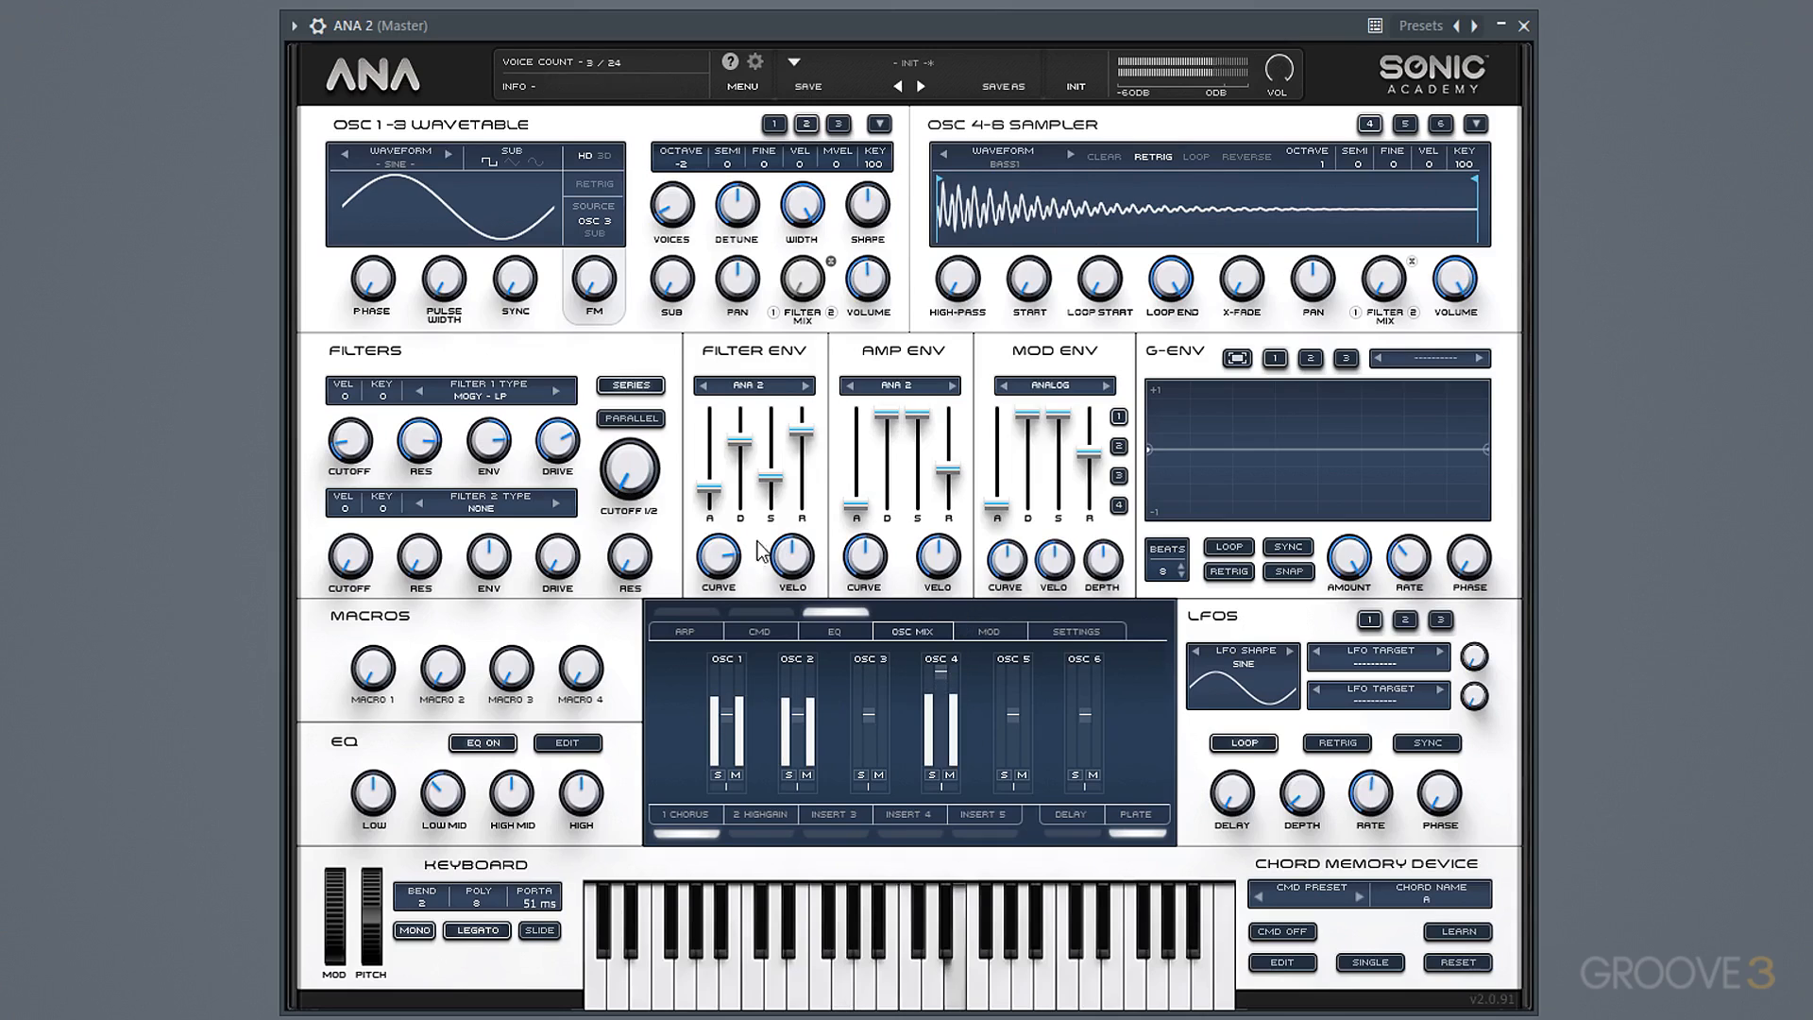
{"action": "left_click_drag", "start_coordinate": [709, 489], "coordinate": [711, 518]}
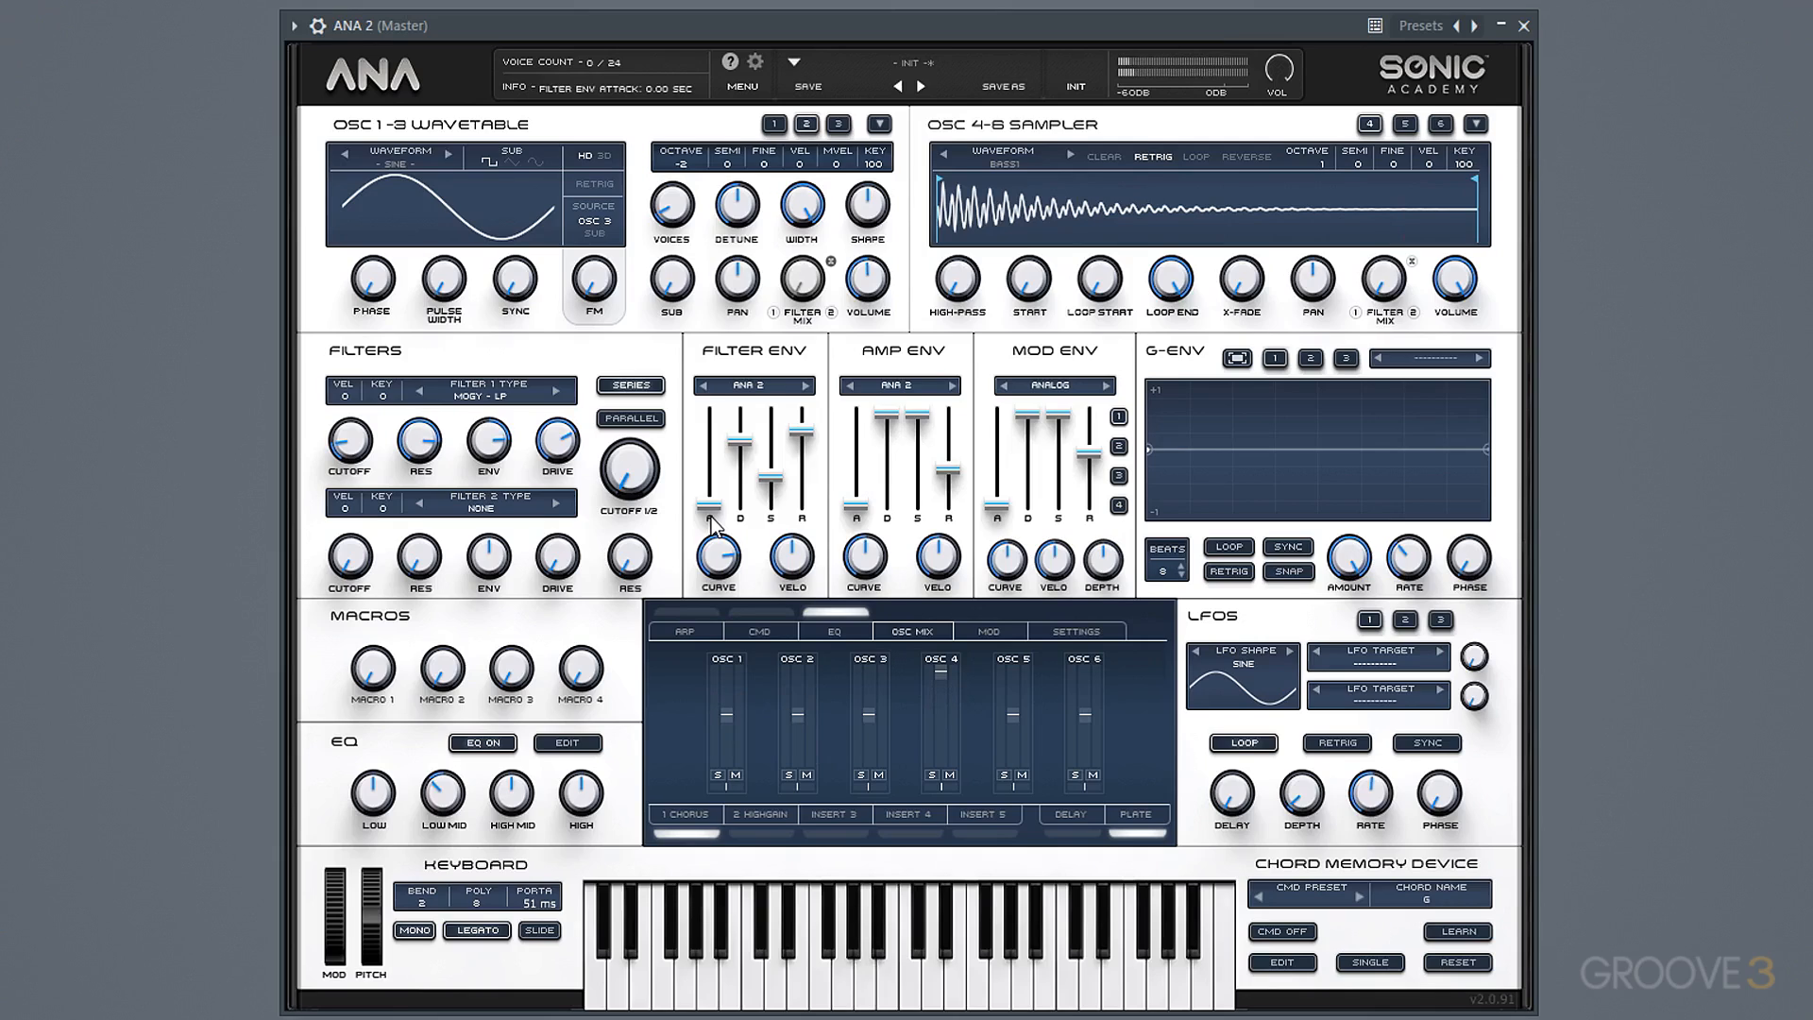
Route LFO 1 to Pitch Fine All and set its depth to 8.58%.
{"action": "left_click", "coordinate": [1381, 659]}
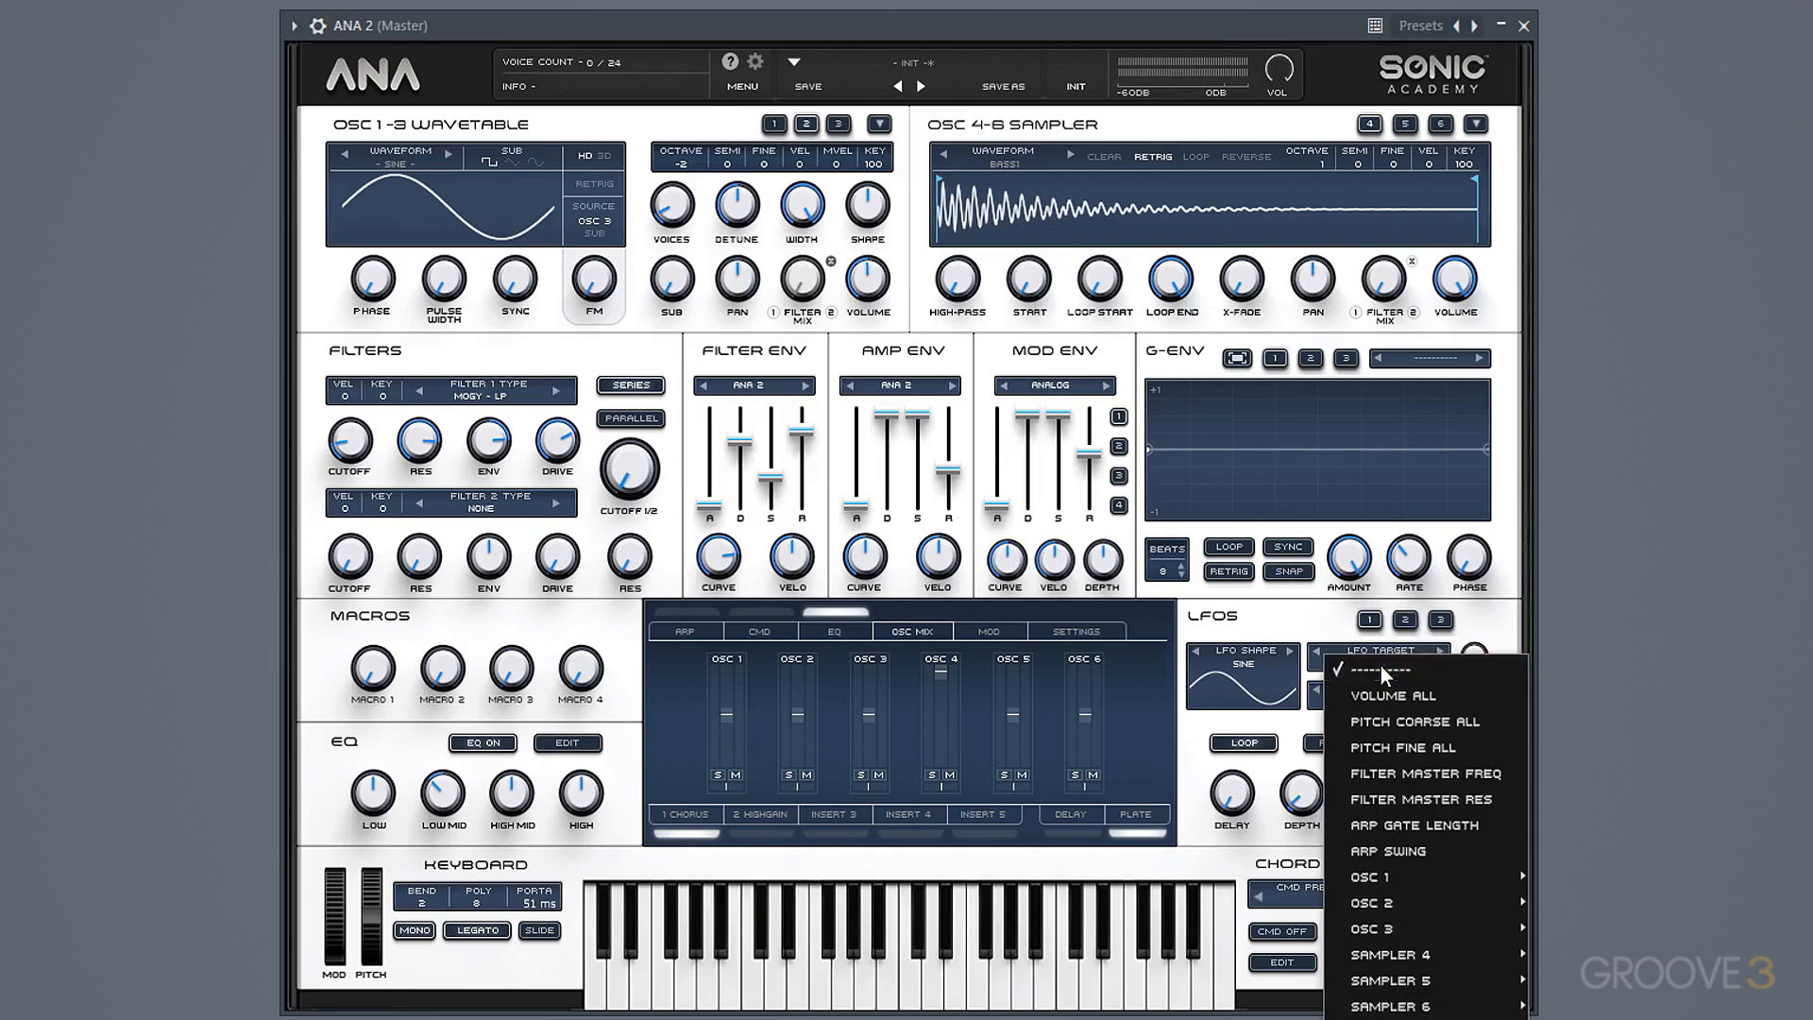
{"action": "left_click", "coordinate": [1418, 738]}
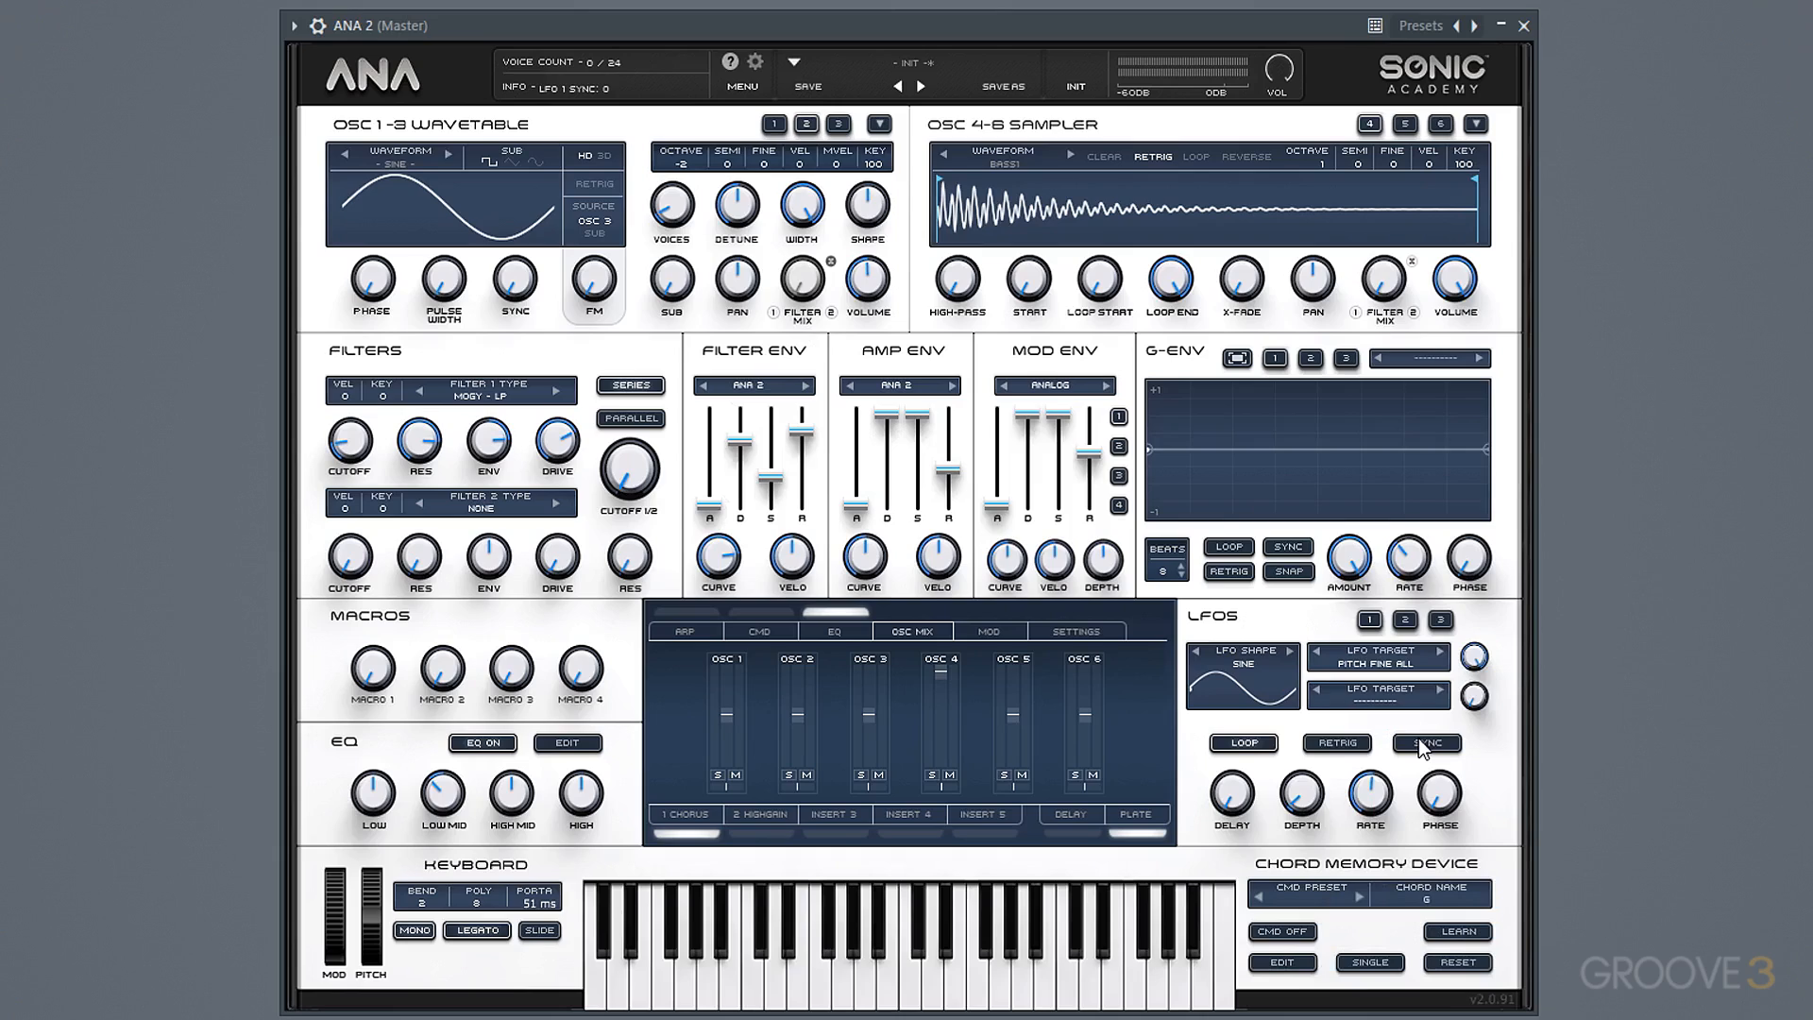
{"action": "mouse_move", "coordinate": [1300, 801]}
{"action": "left_mouse_down"}
{"action": "mouse_move", "coordinate": [1302, 751]}
{"action": "mouse_move", "coordinate": [1306, 795]}
{"action": "left_mouse_up"}
Assign Macro 1 to LFO 1's depth and reduce that assignment's amount in the macro matrix.
{"action": "right_click", "coordinate": [1306, 800]}
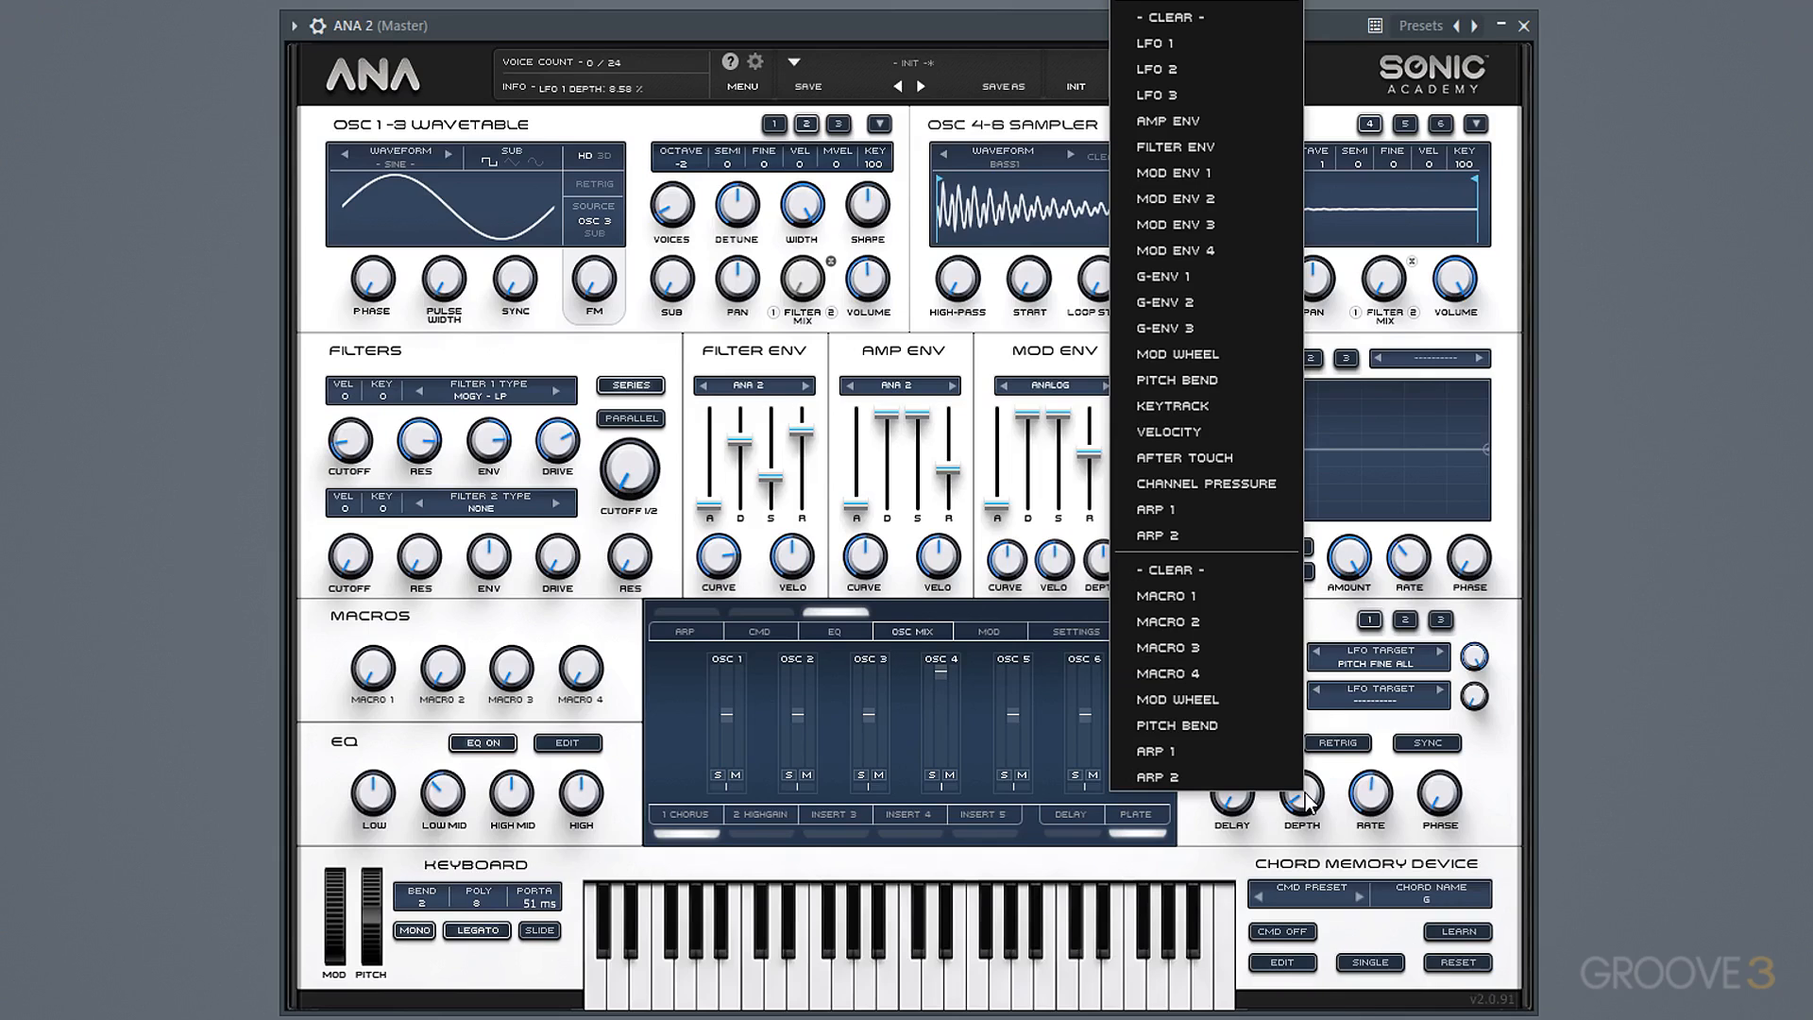
{"action": "left_click", "coordinate": [1244, 599]}
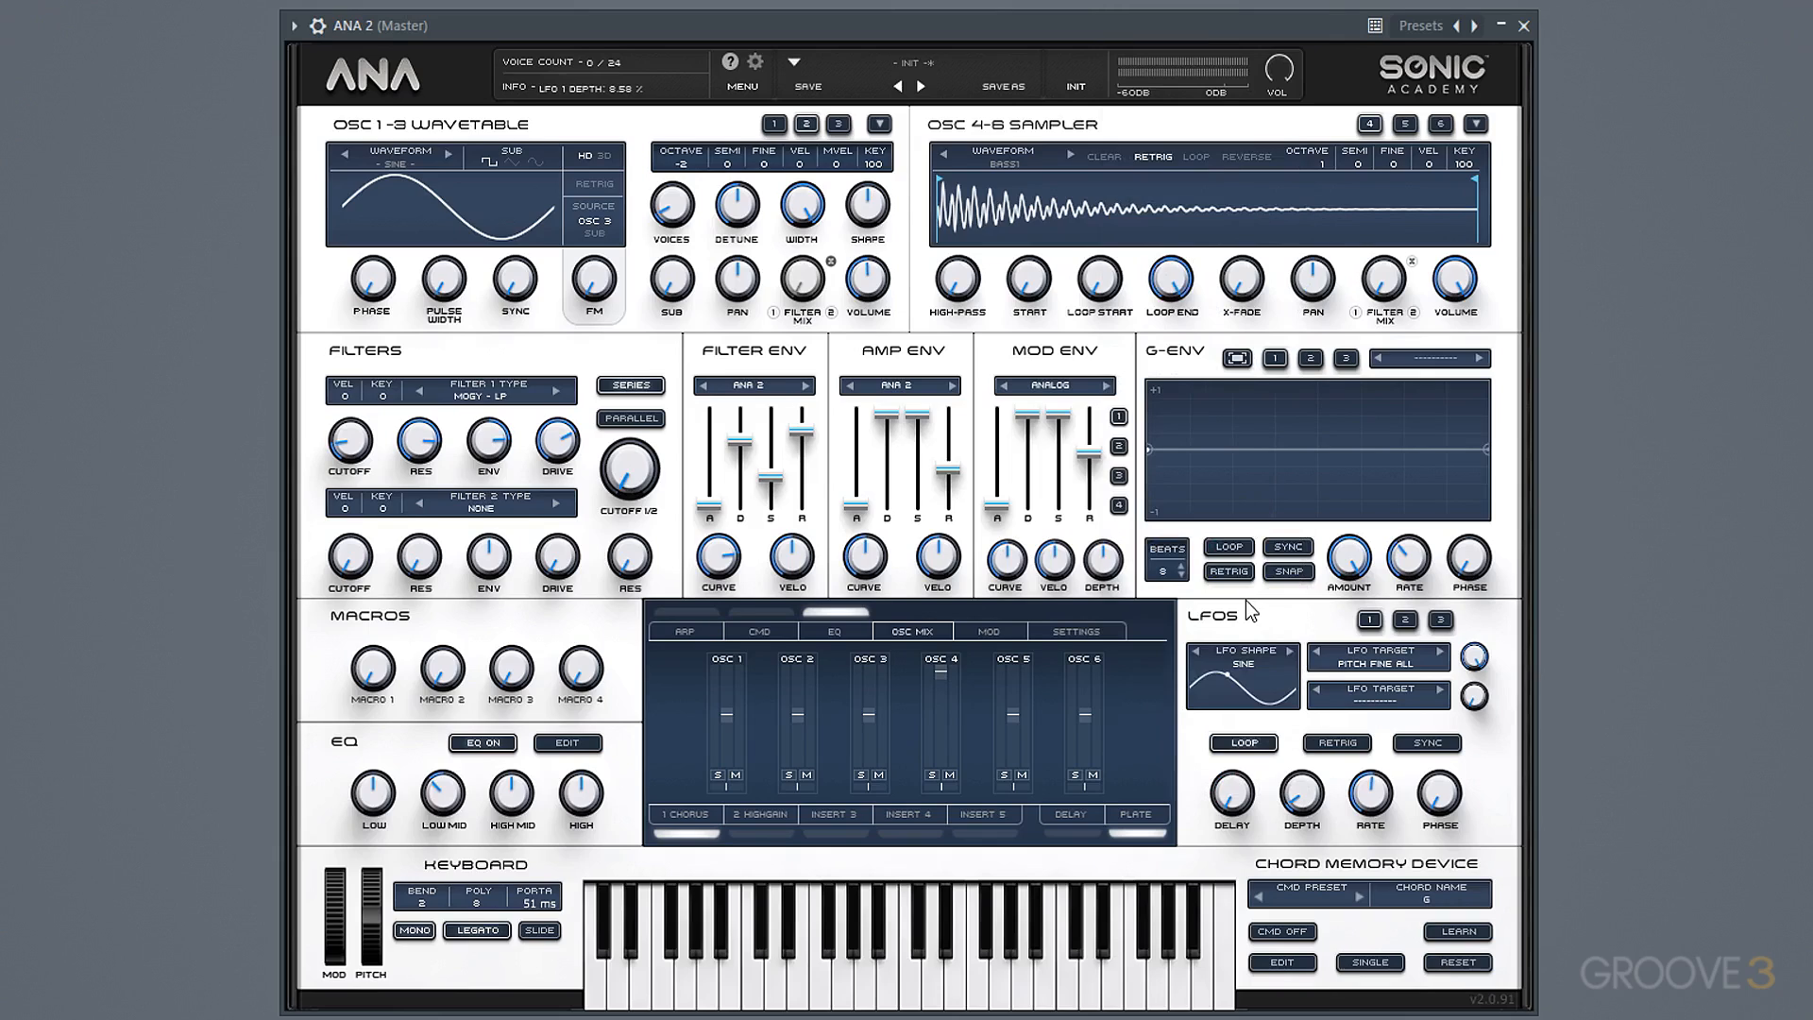
{"action": "left_click", "coordinate": [1011, 634]}
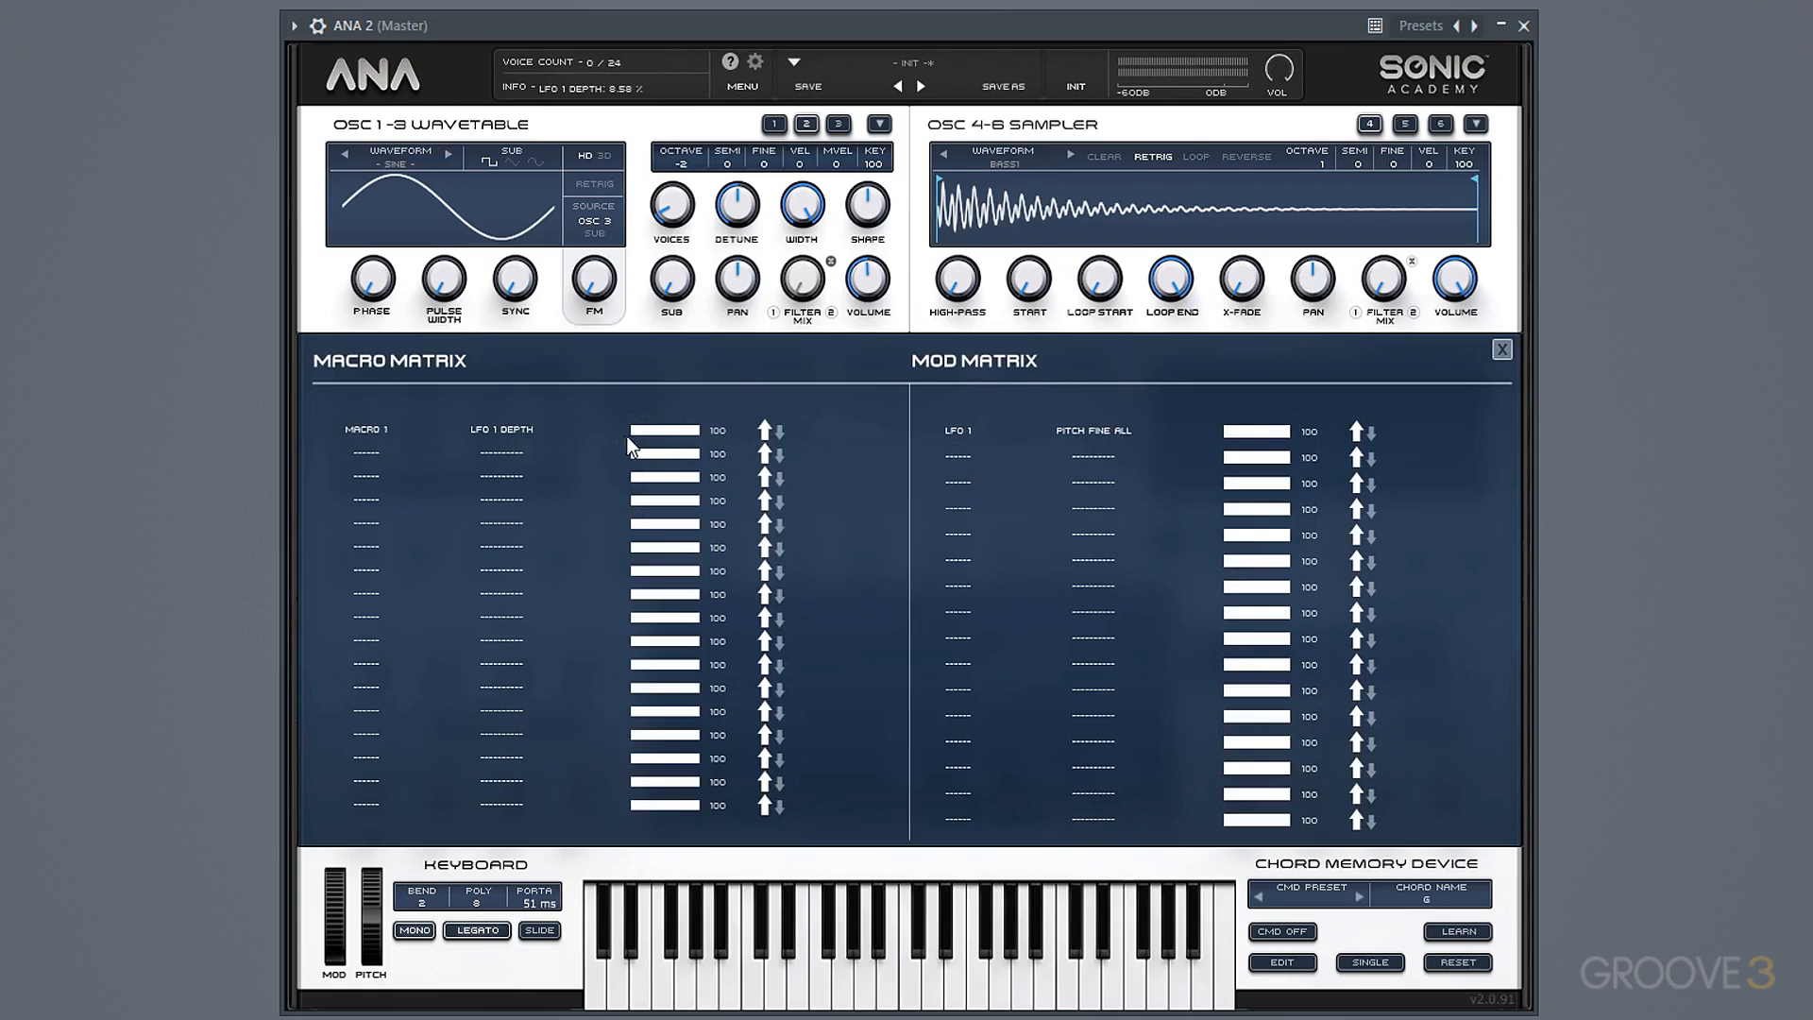
{"action": "left_click_drag", "start_coordinate": [661, 430], "coordinate": [644, 433]}
{"action": "left_click", "coordinate": [1500, 351]}
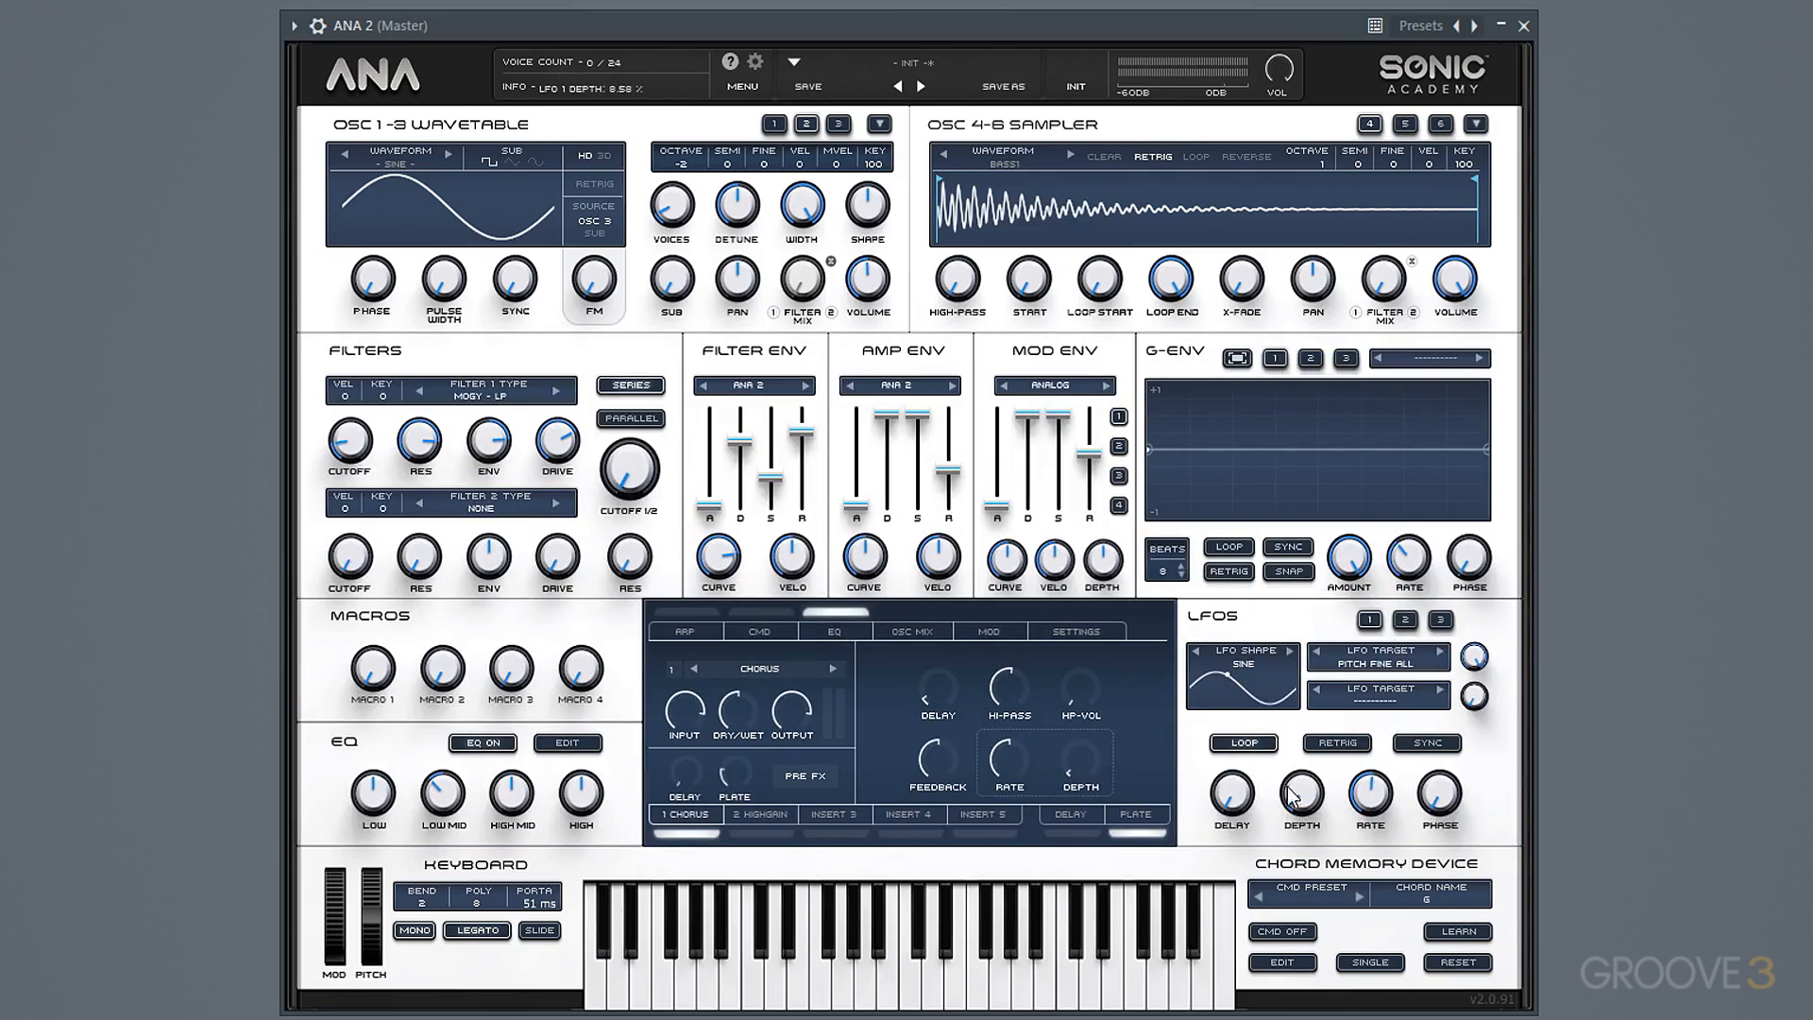
Lower Filter 1's envelope amount and raise its cutoff to 1594.49 Hz while auditioning the Macro 1 modulation.
{"action": "left_click_drag", "start_coordinate": [373, 668], "coordinate": [396, 499]}
{"action": "left_click_drag", "start_coordinate": [478, 435], "coordinate": [470, 506]}
{"action": "left_click_drag", "start_coordinate": [347, 448], "coordinate": [345, 398]}
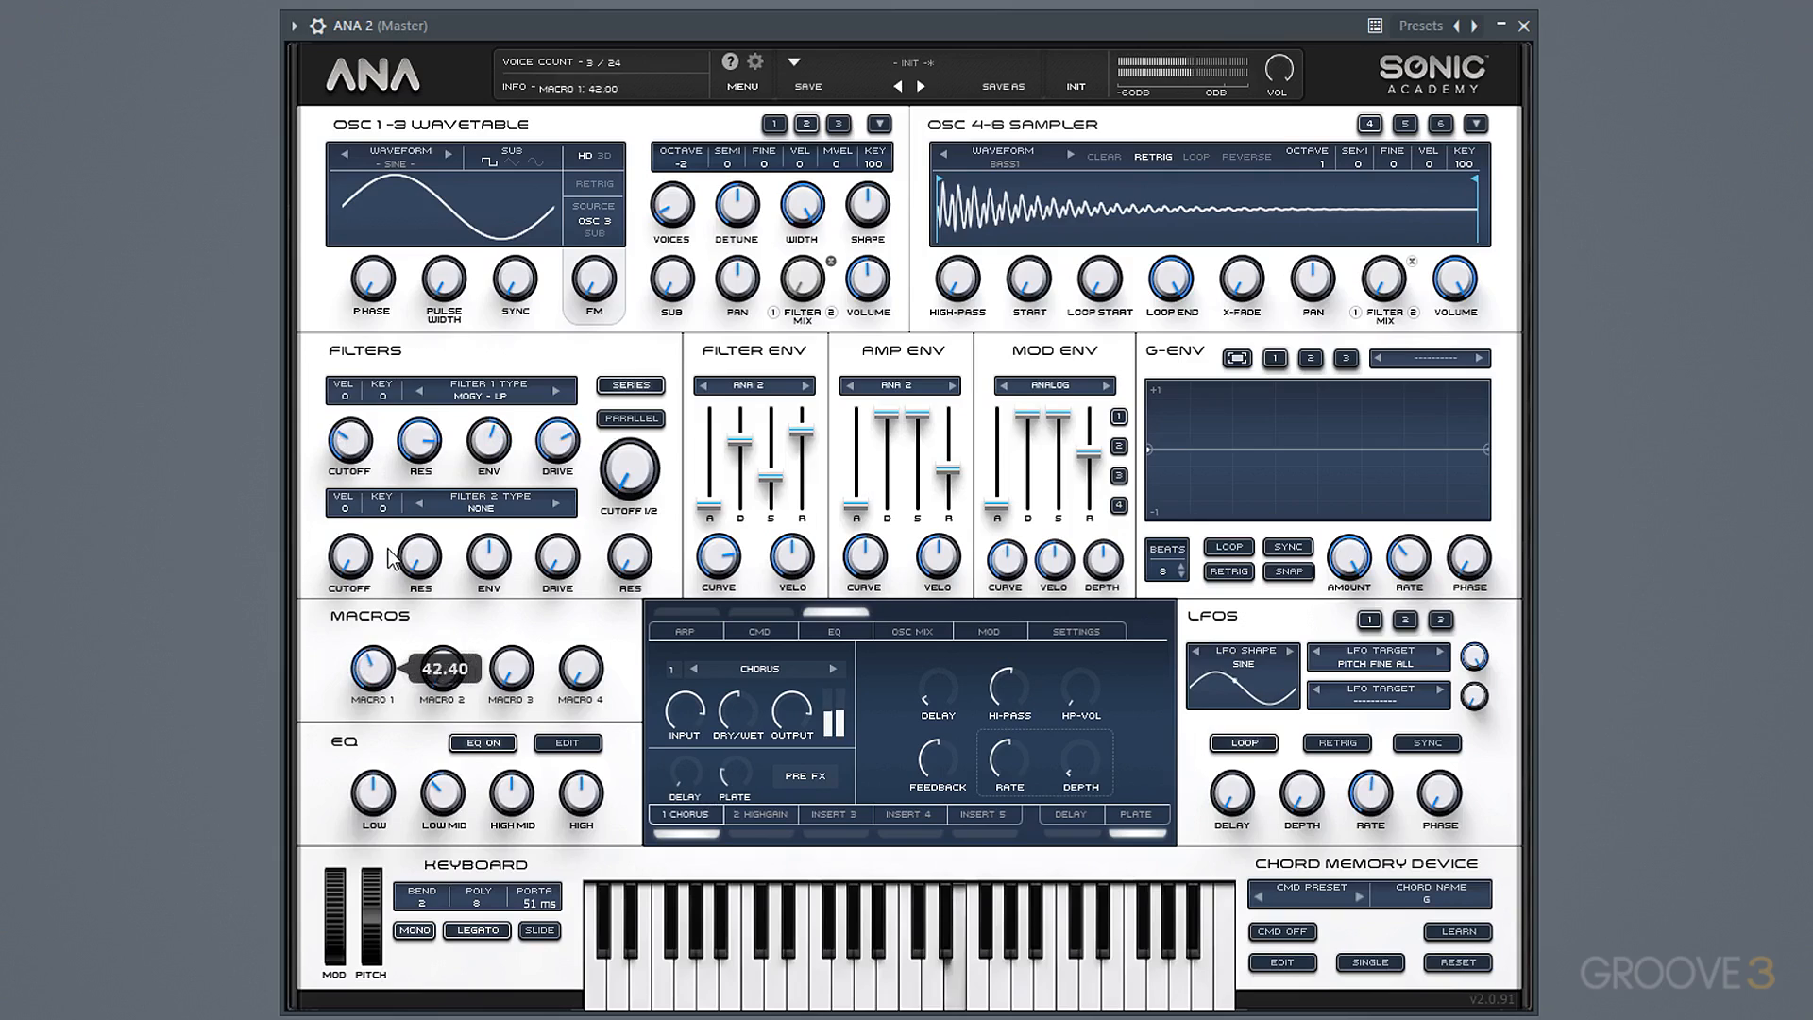
{"action": "left_click_drag", "start_coordinate": [356, 464], "coordinate": [365, 356]}
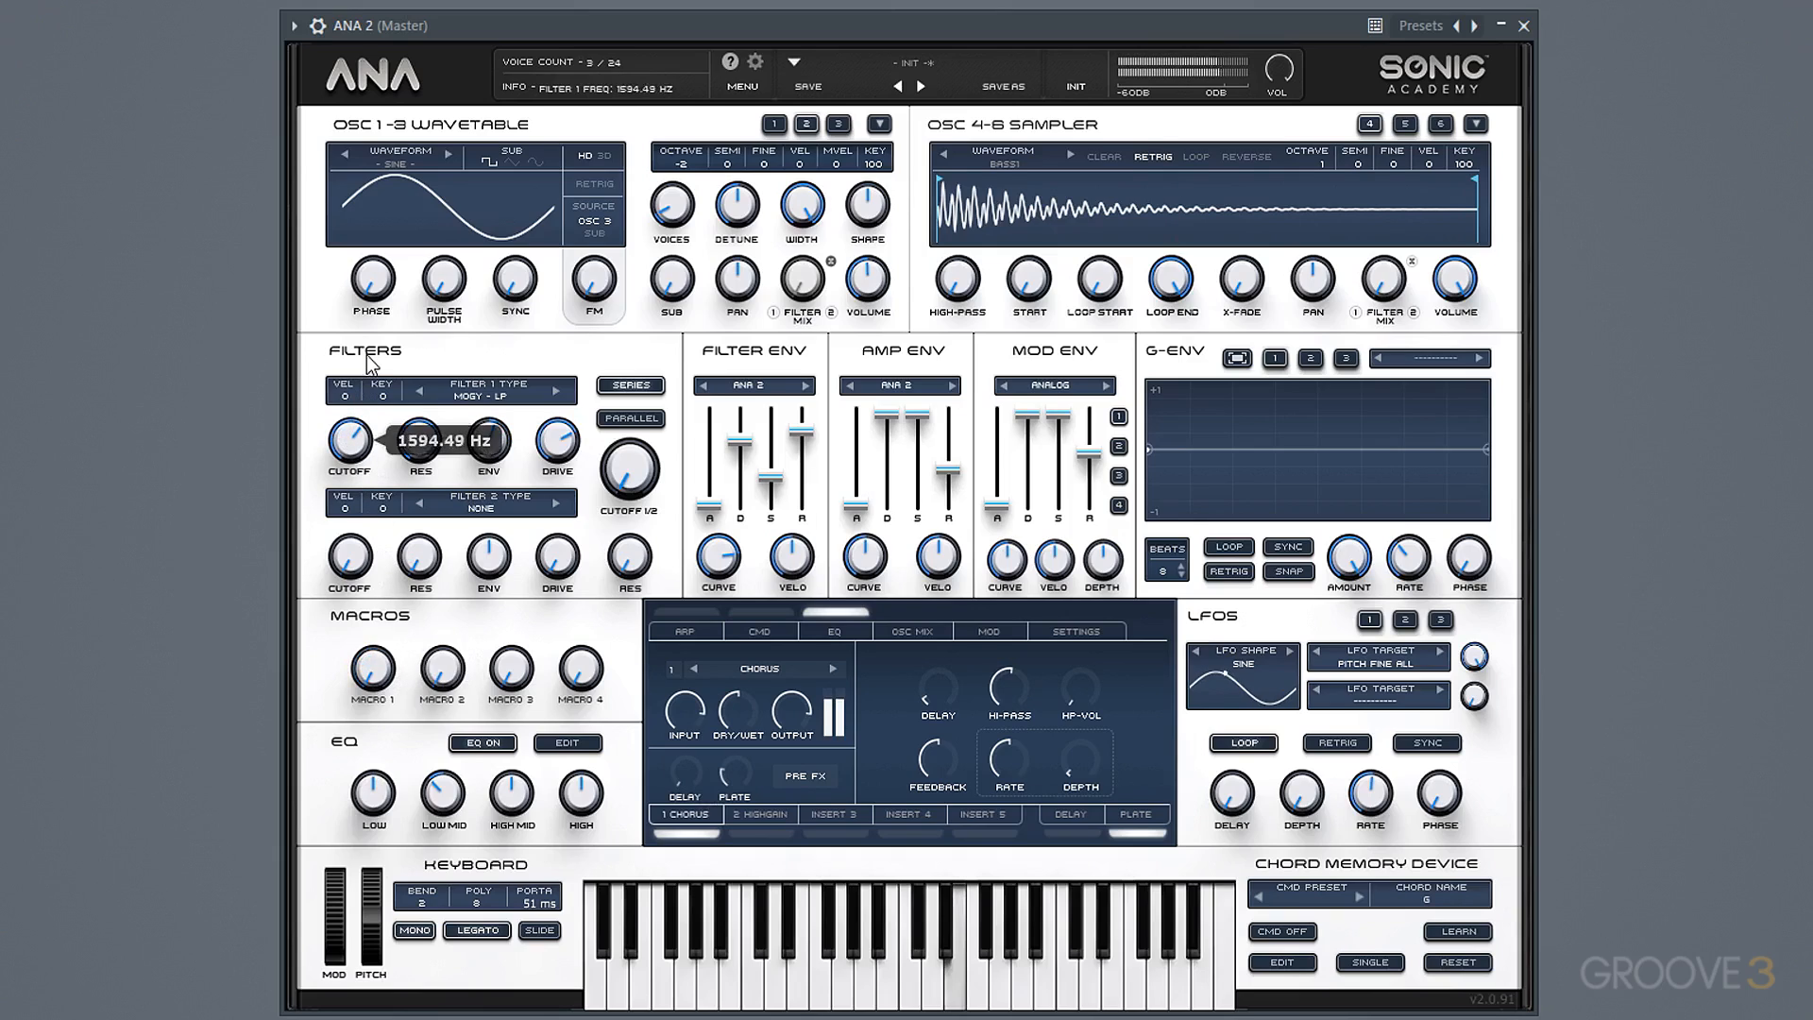
{"action": "left_click_drag", "start_coordinate": [366, 653], "coordinate": [426, 770]}
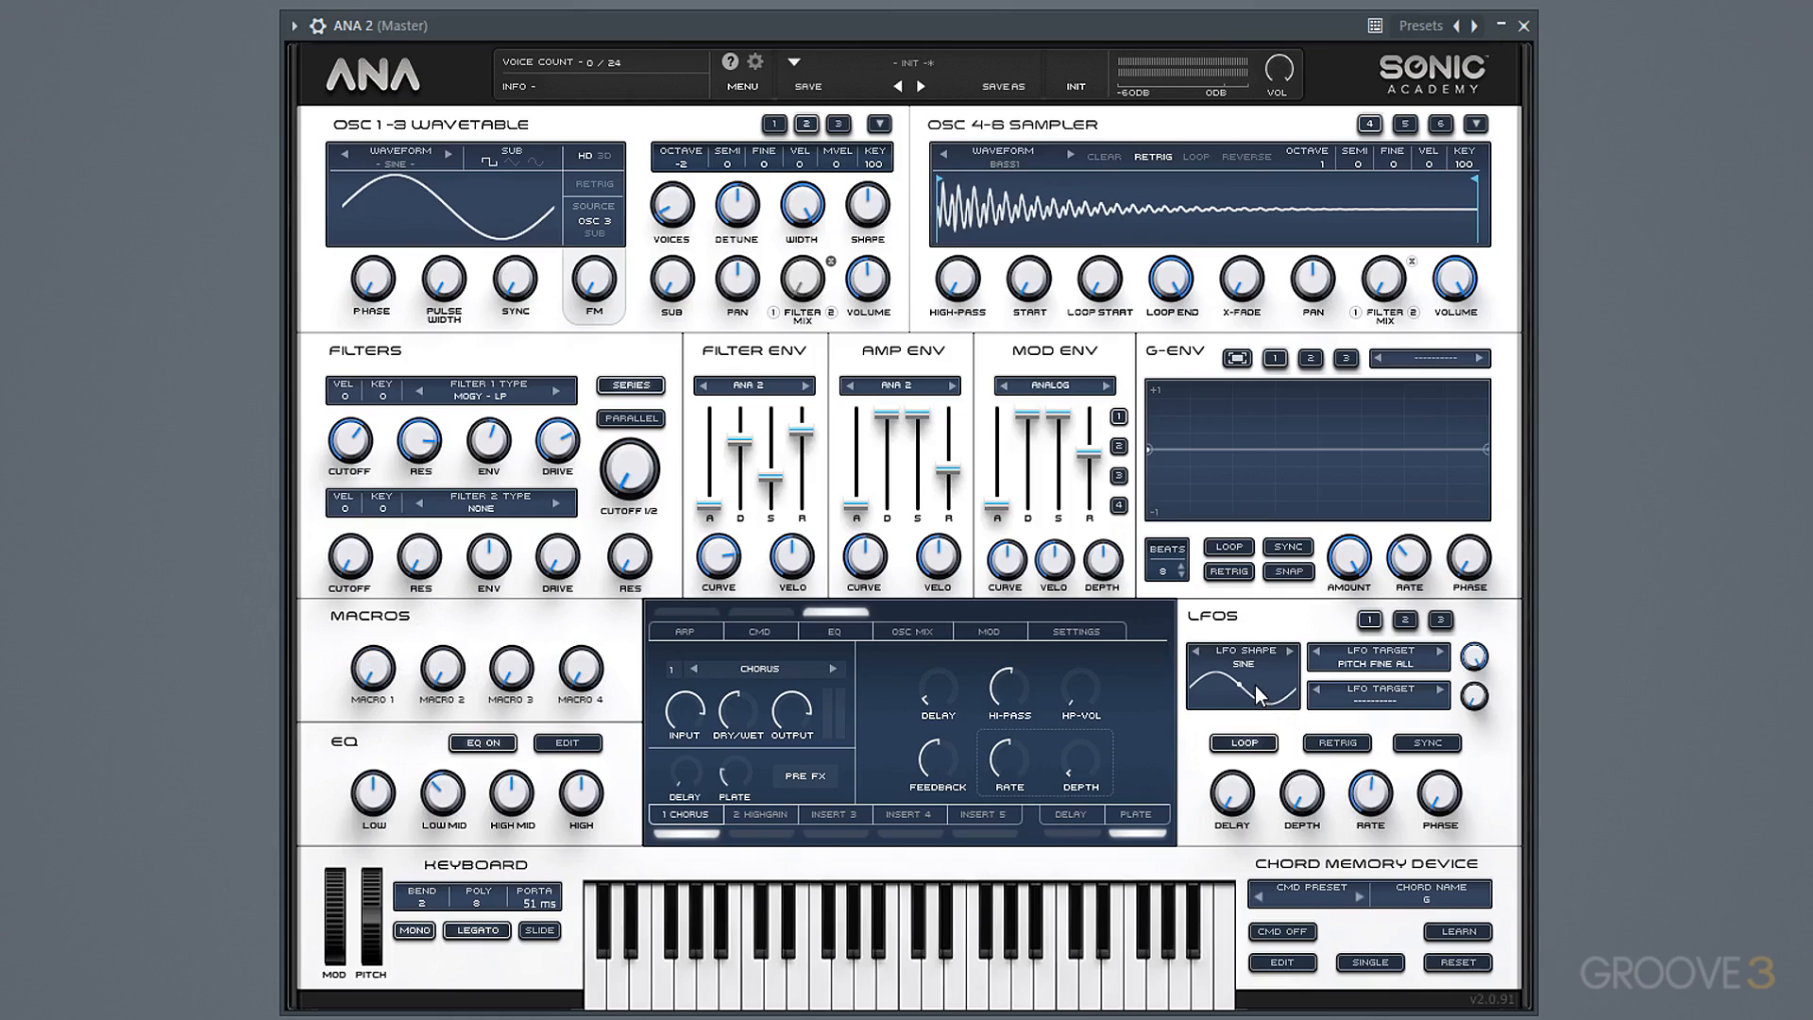
Add a short delay to LFO 1 while auditioning it with Macro 1, and return Macro 1 to 0.00.
{"action": "left_click", "coordinate": [1367, 785]}
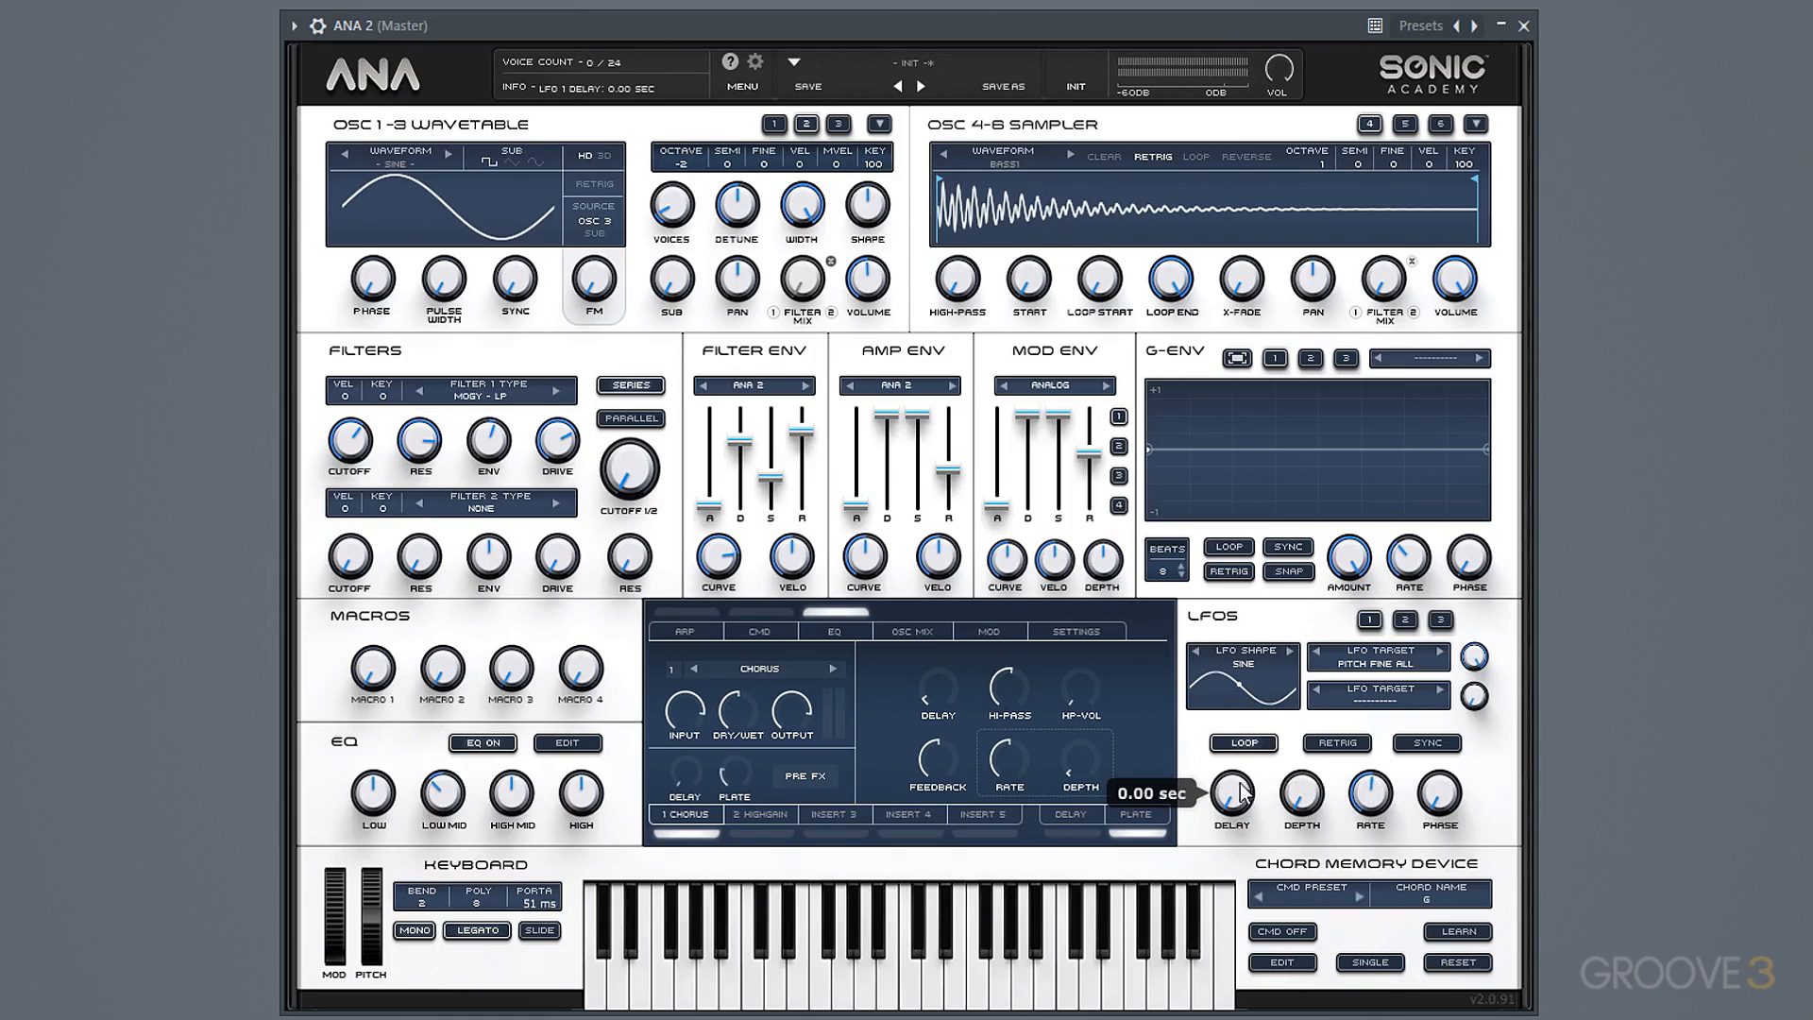
{"action": "left_click_drag", "start_coordinate": [1252, 753], "coordinate": [1254, 689]}
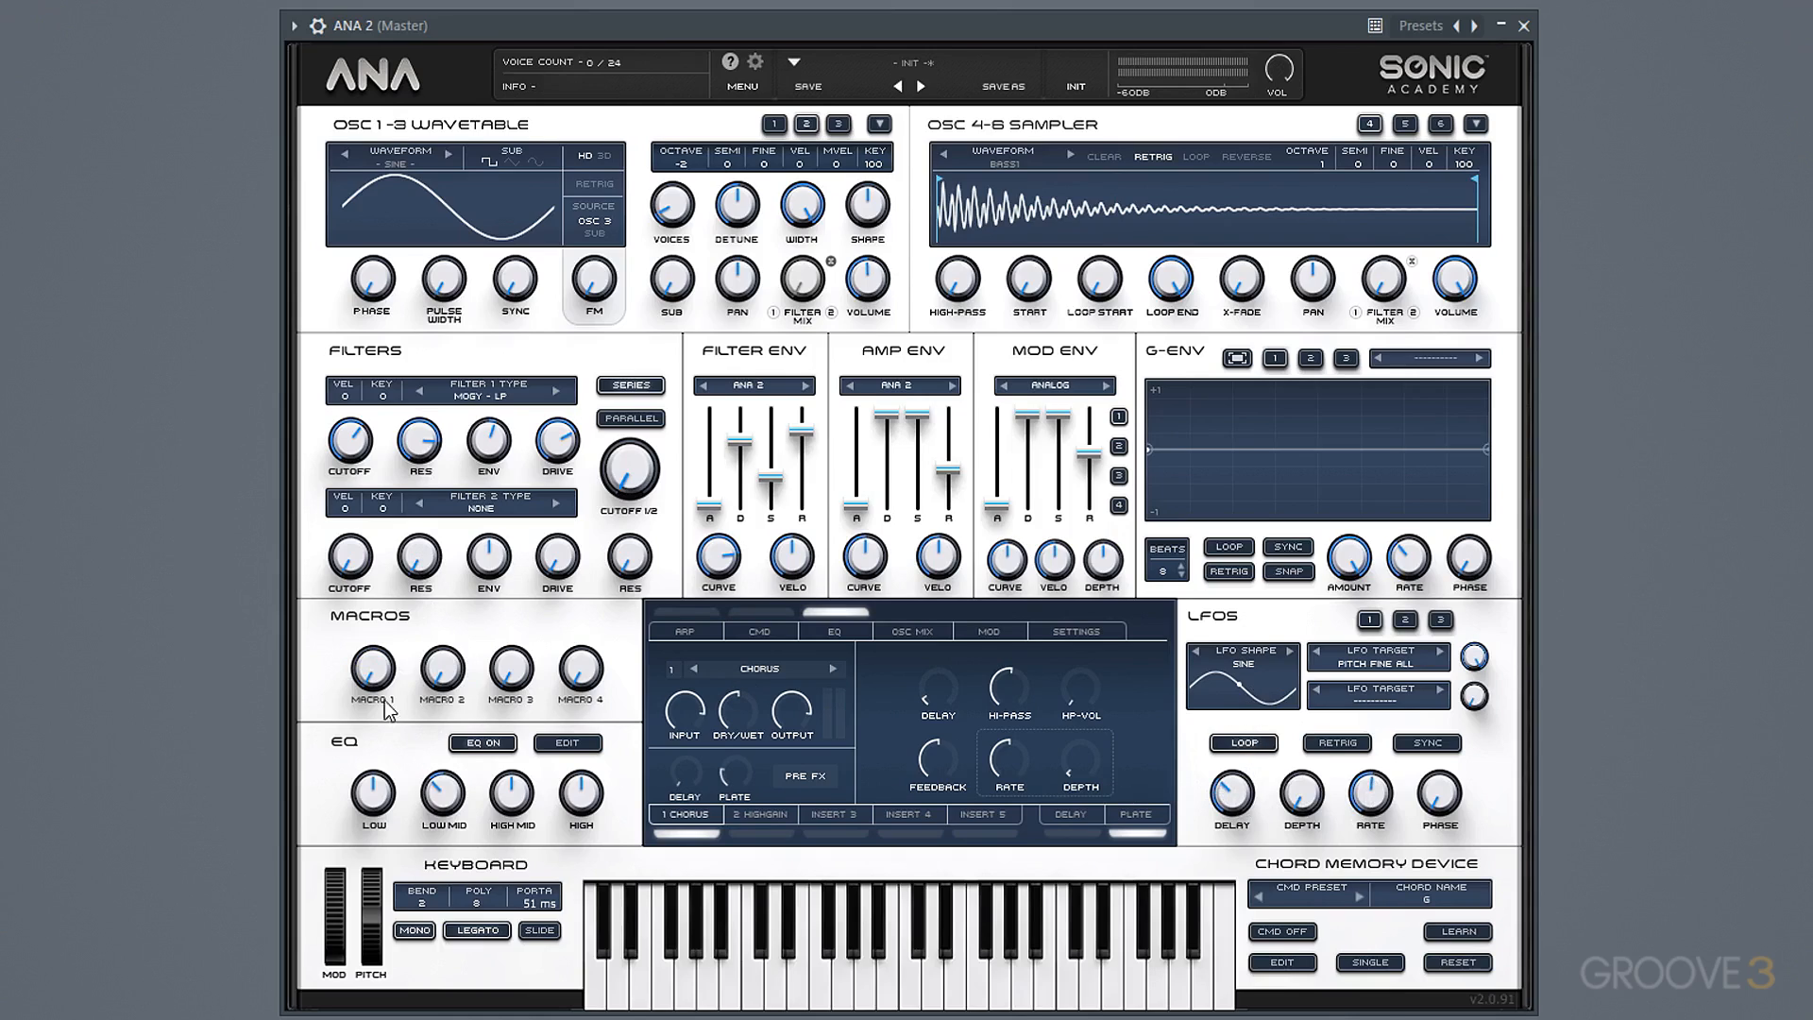
{"action": "left_click_drag", "start_coordinate": [362, 552], "coordinate": [359, 425]}
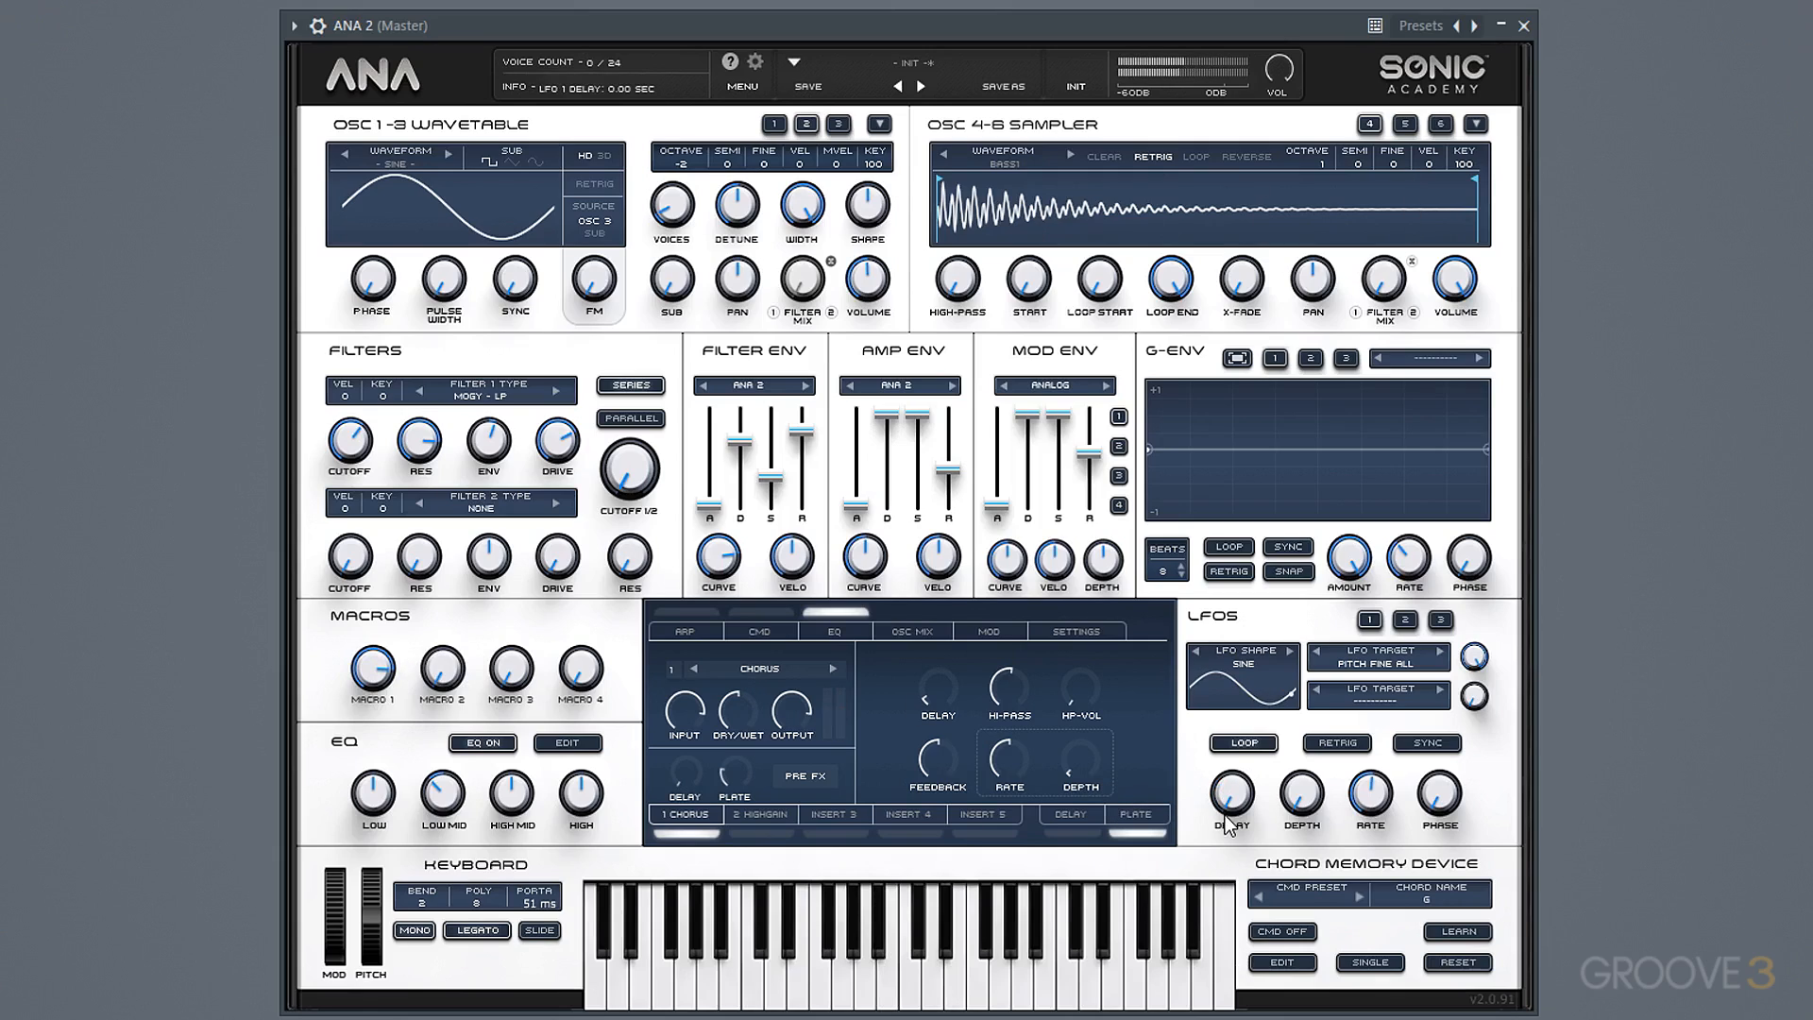
{"action": "left_click_drag", "start_coordinate": [1228, 826], "coordinate": [1230, 670]}
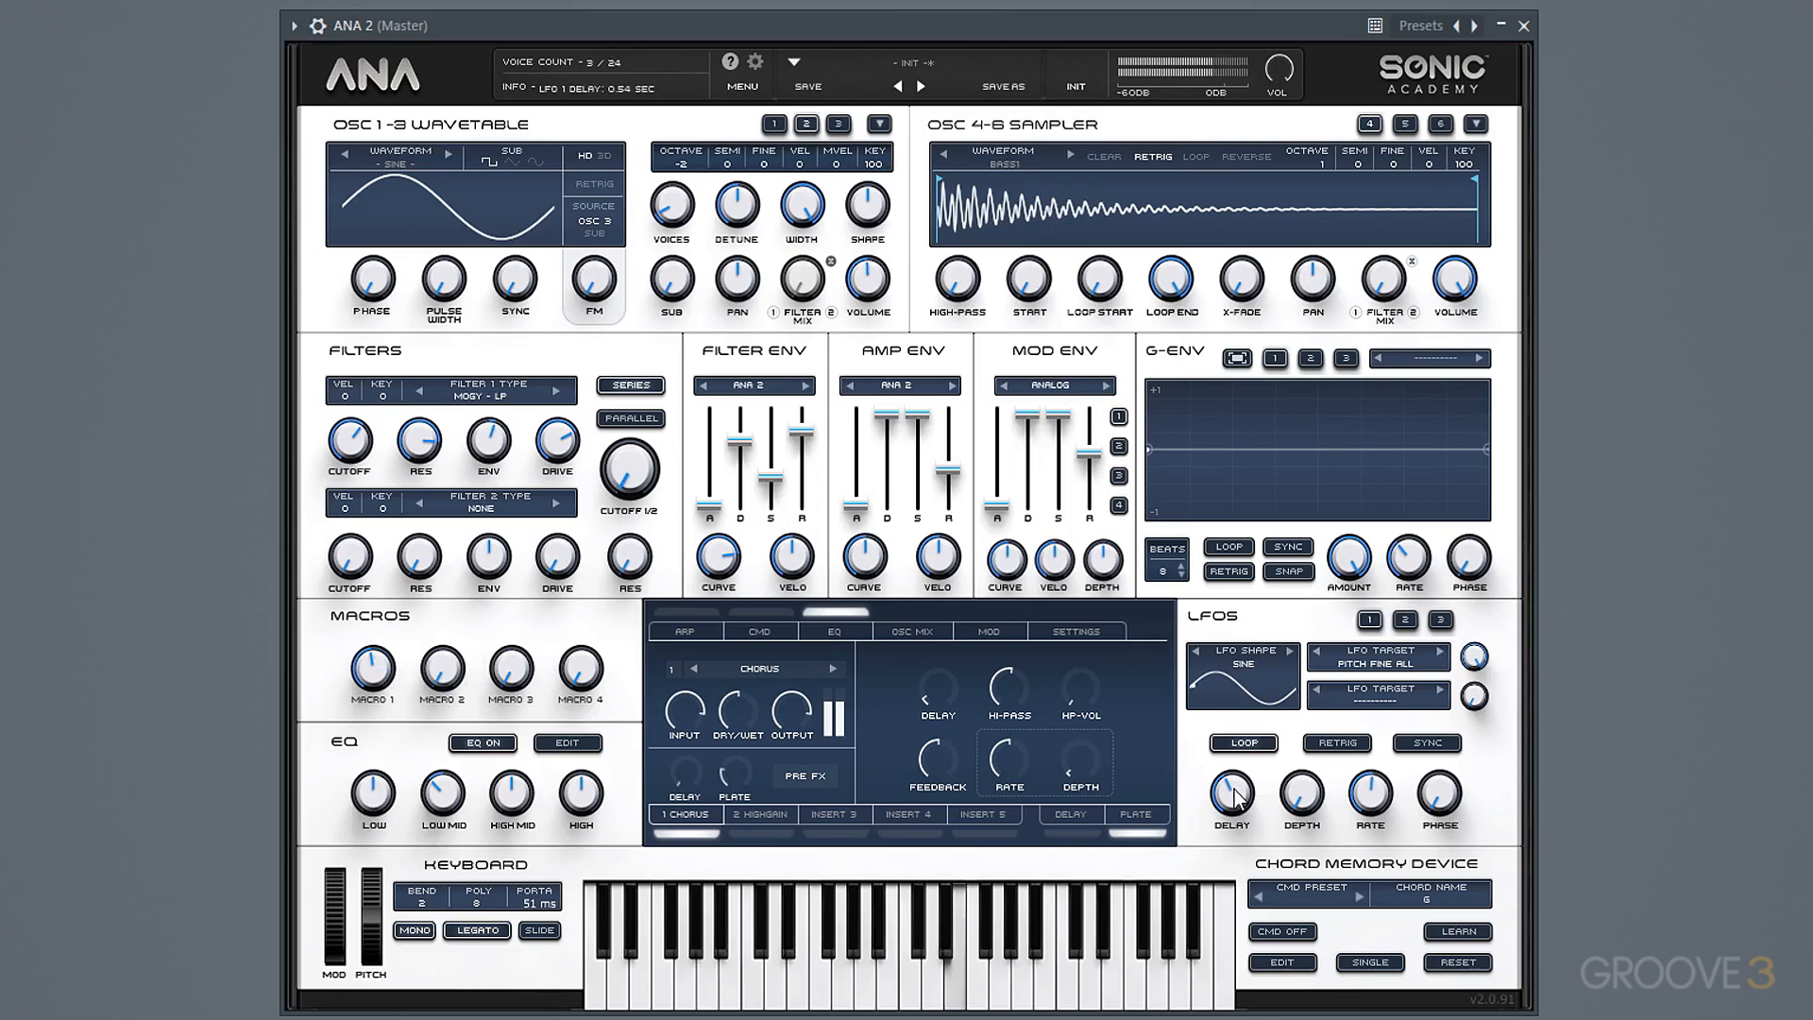
{"action": "left_click_drag", "start_coordinate": [1231, 793], "coordinate": [1231, 824]}
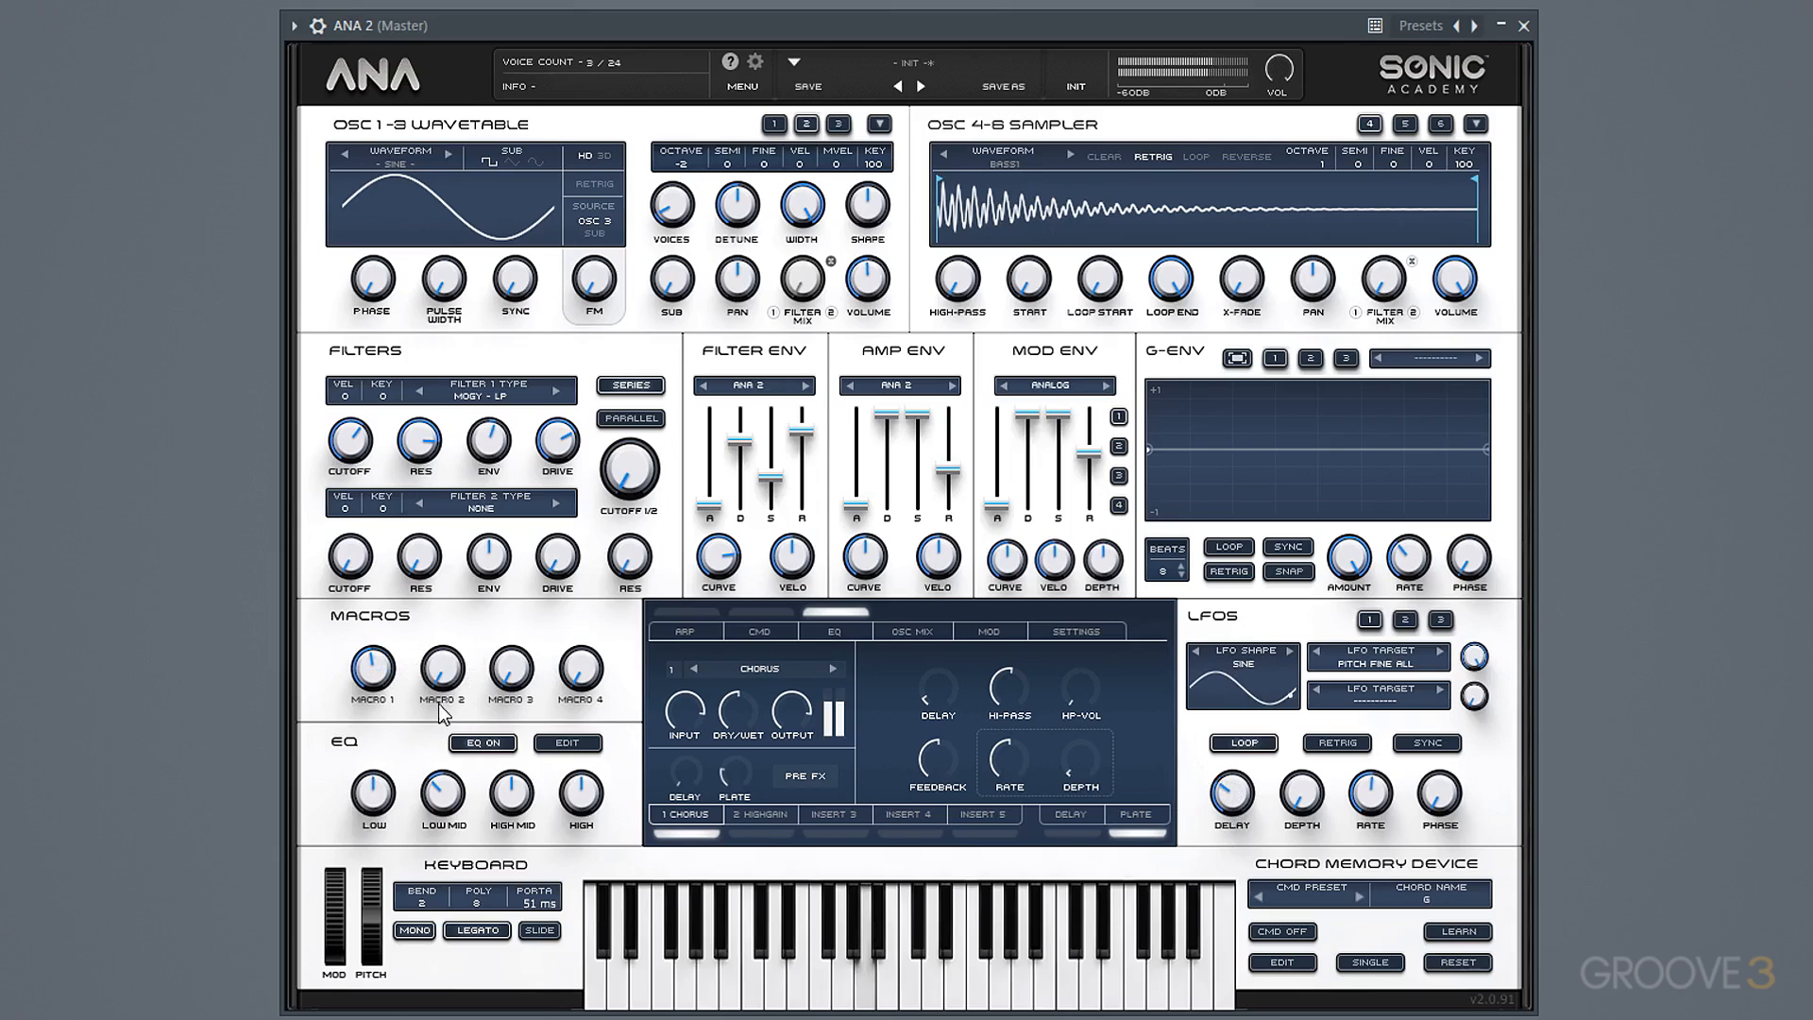
{"action": "left_click_drag", "start_coordinate": [374, 669], "coordinate": [389, 726]}
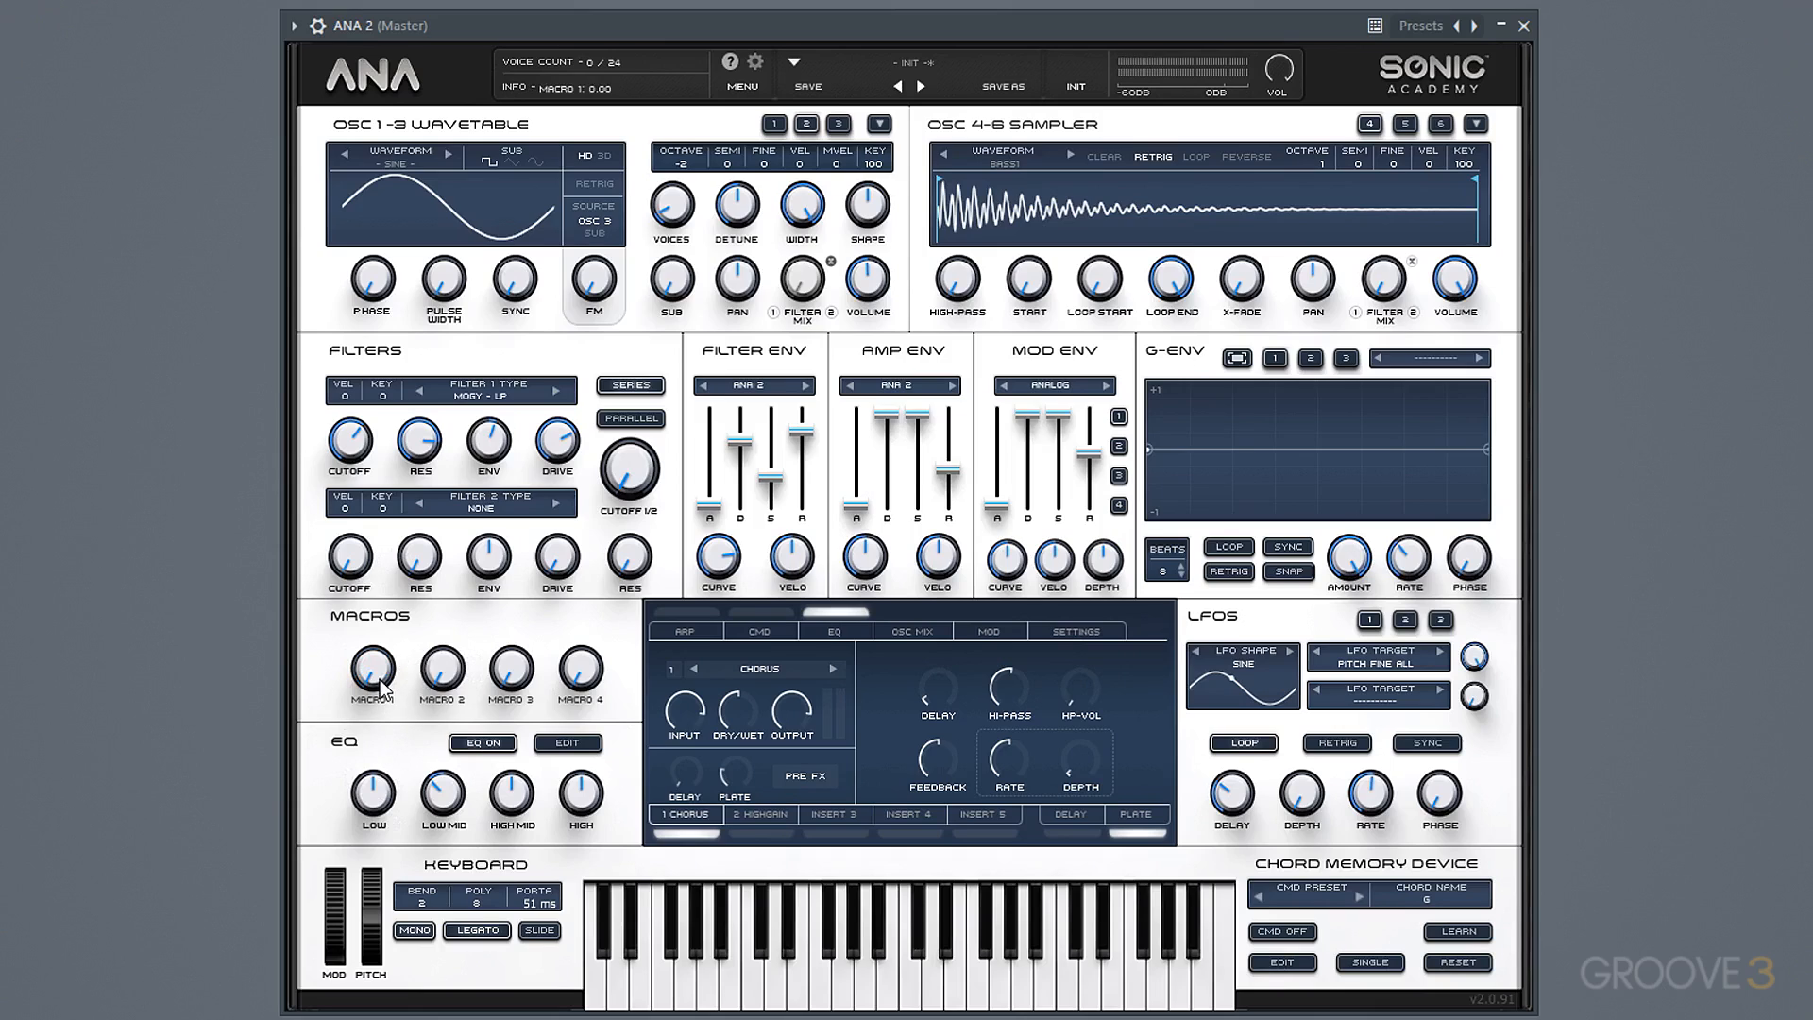
Rename Macro 1 as Vibrato in the settings and leave the macro at zero.
{"action": "left_click", "coordinate": [758, 65]}
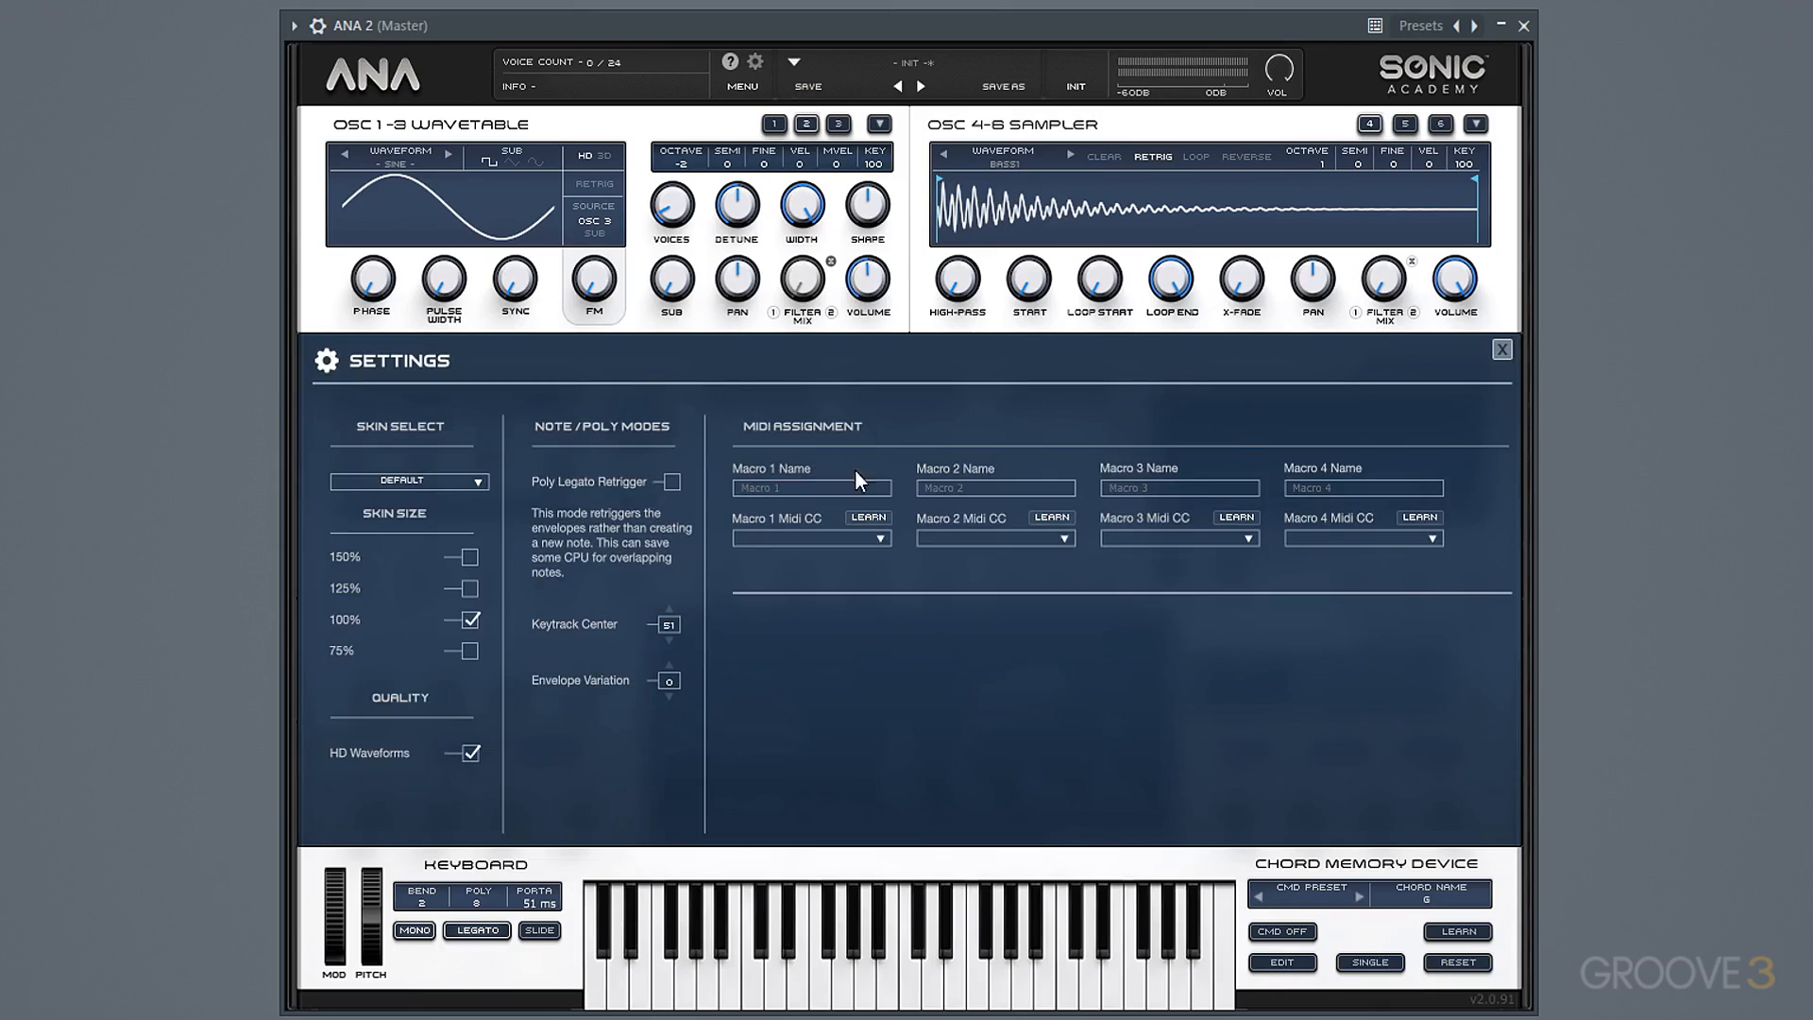
{"action": "left_click", "coordinate": [825, 494]}
{"action": "type", "text": "Vibrato"}
{"action": "left_click", "coordinate": [1510, 352]}
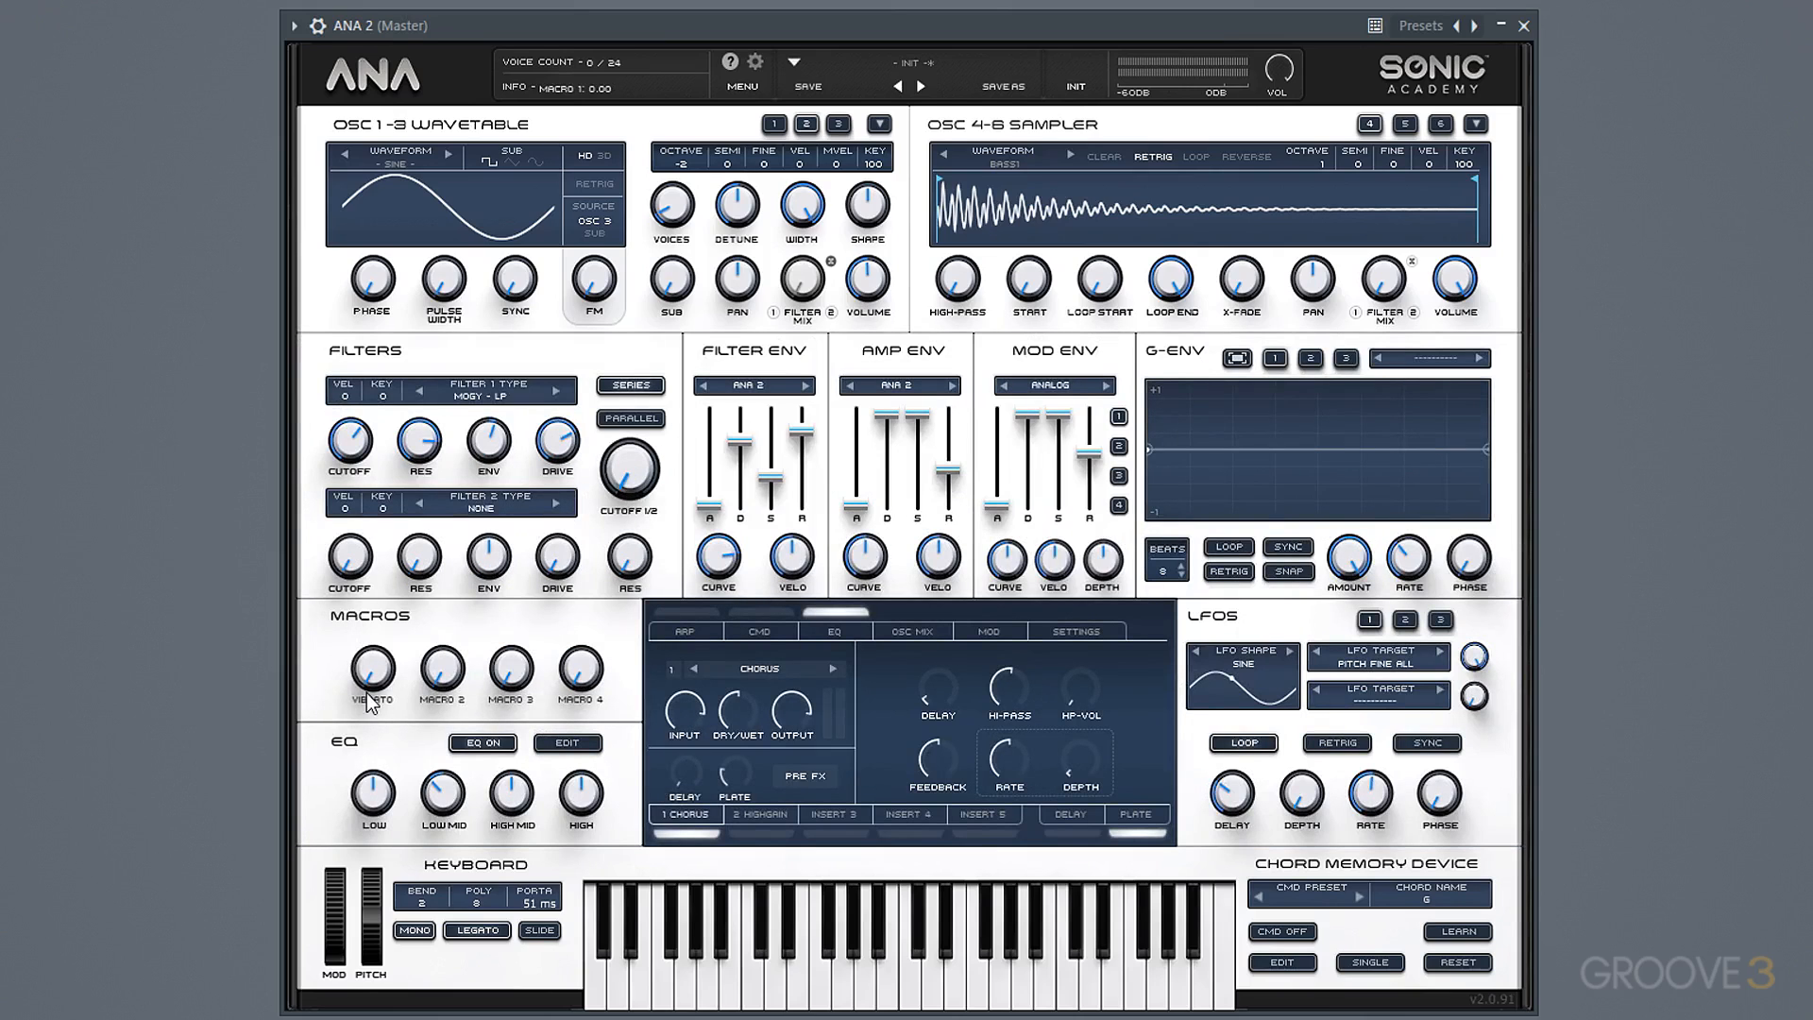
{"action": "left_click_drag", "start_coordinate": [385, 663], "coordinate": [391, 1015]}
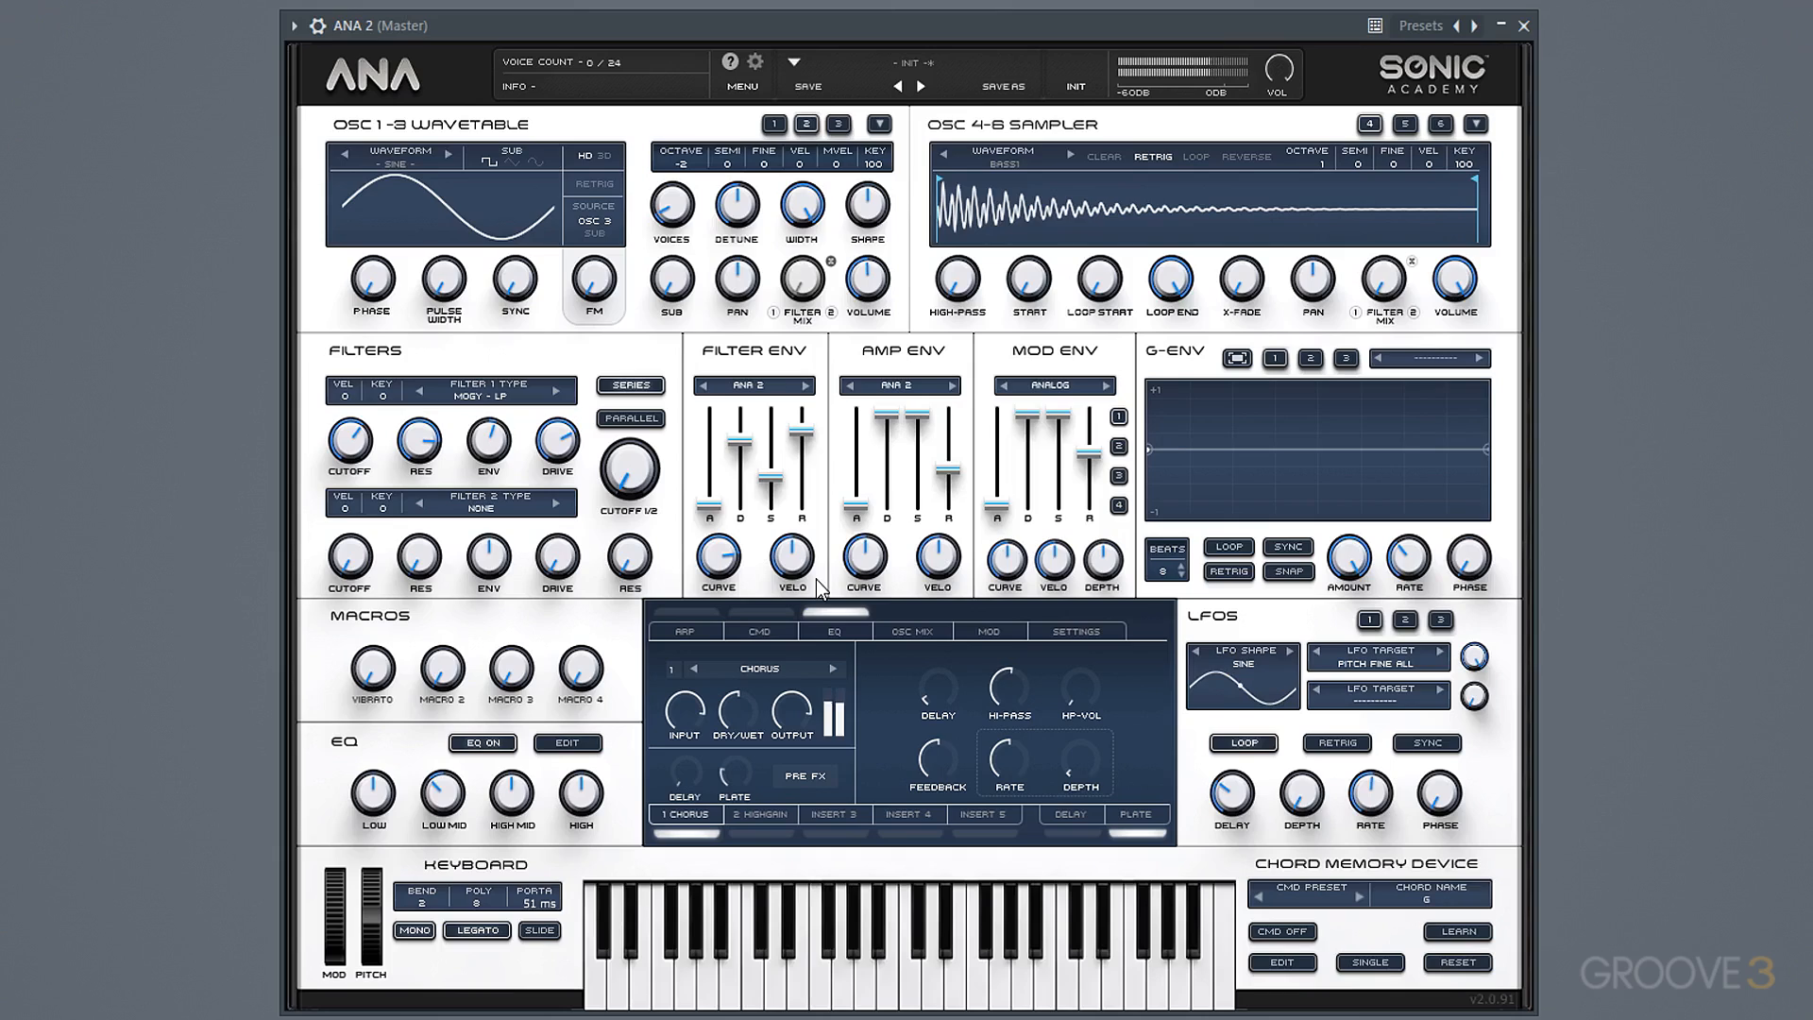
Increase Oscillator 1's FM amount and number of voices, and select Sampler 5.
{"action": "left_click", "coordinate": [774, 124]}
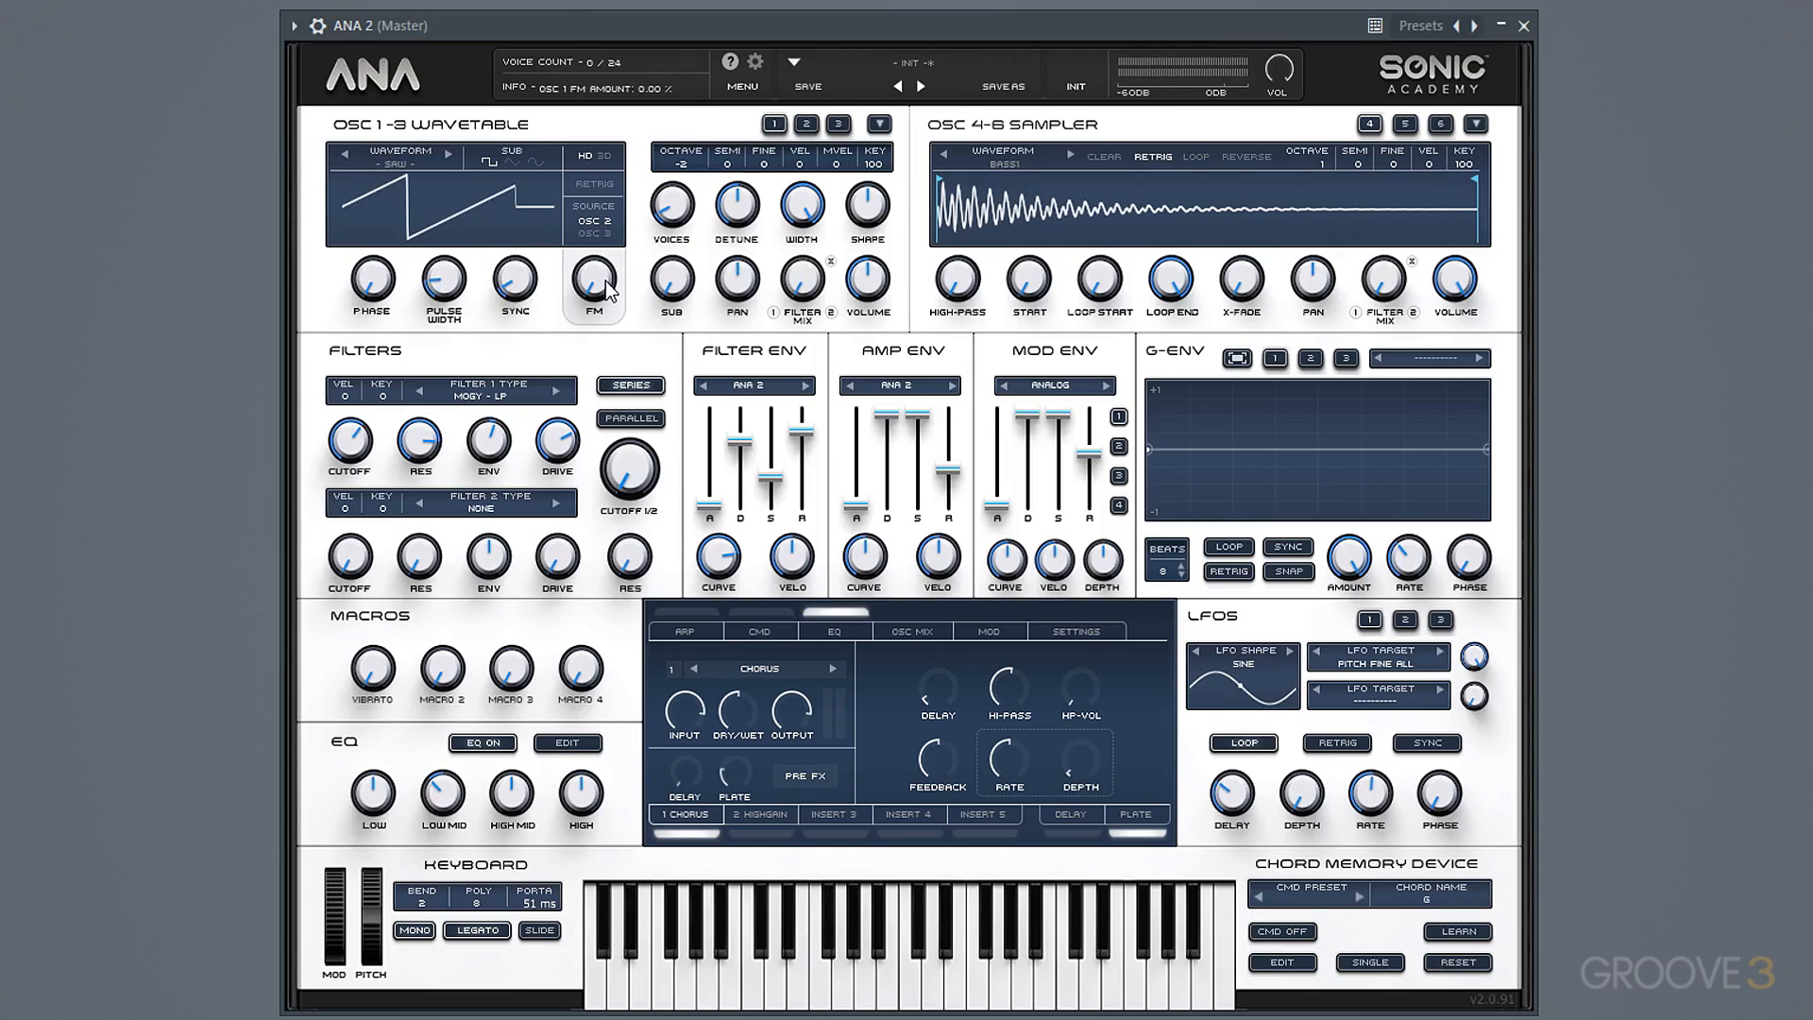
{"action": "left_click_drag", "start_coordinate": [604, 281], "coordinate": [626, 229]}
{"action": "left_click_drag", "start_coordinate": [677, 200], "coordinate": [687, 101]}
{"action": "left_click", "coordinate": [1408, 125]}
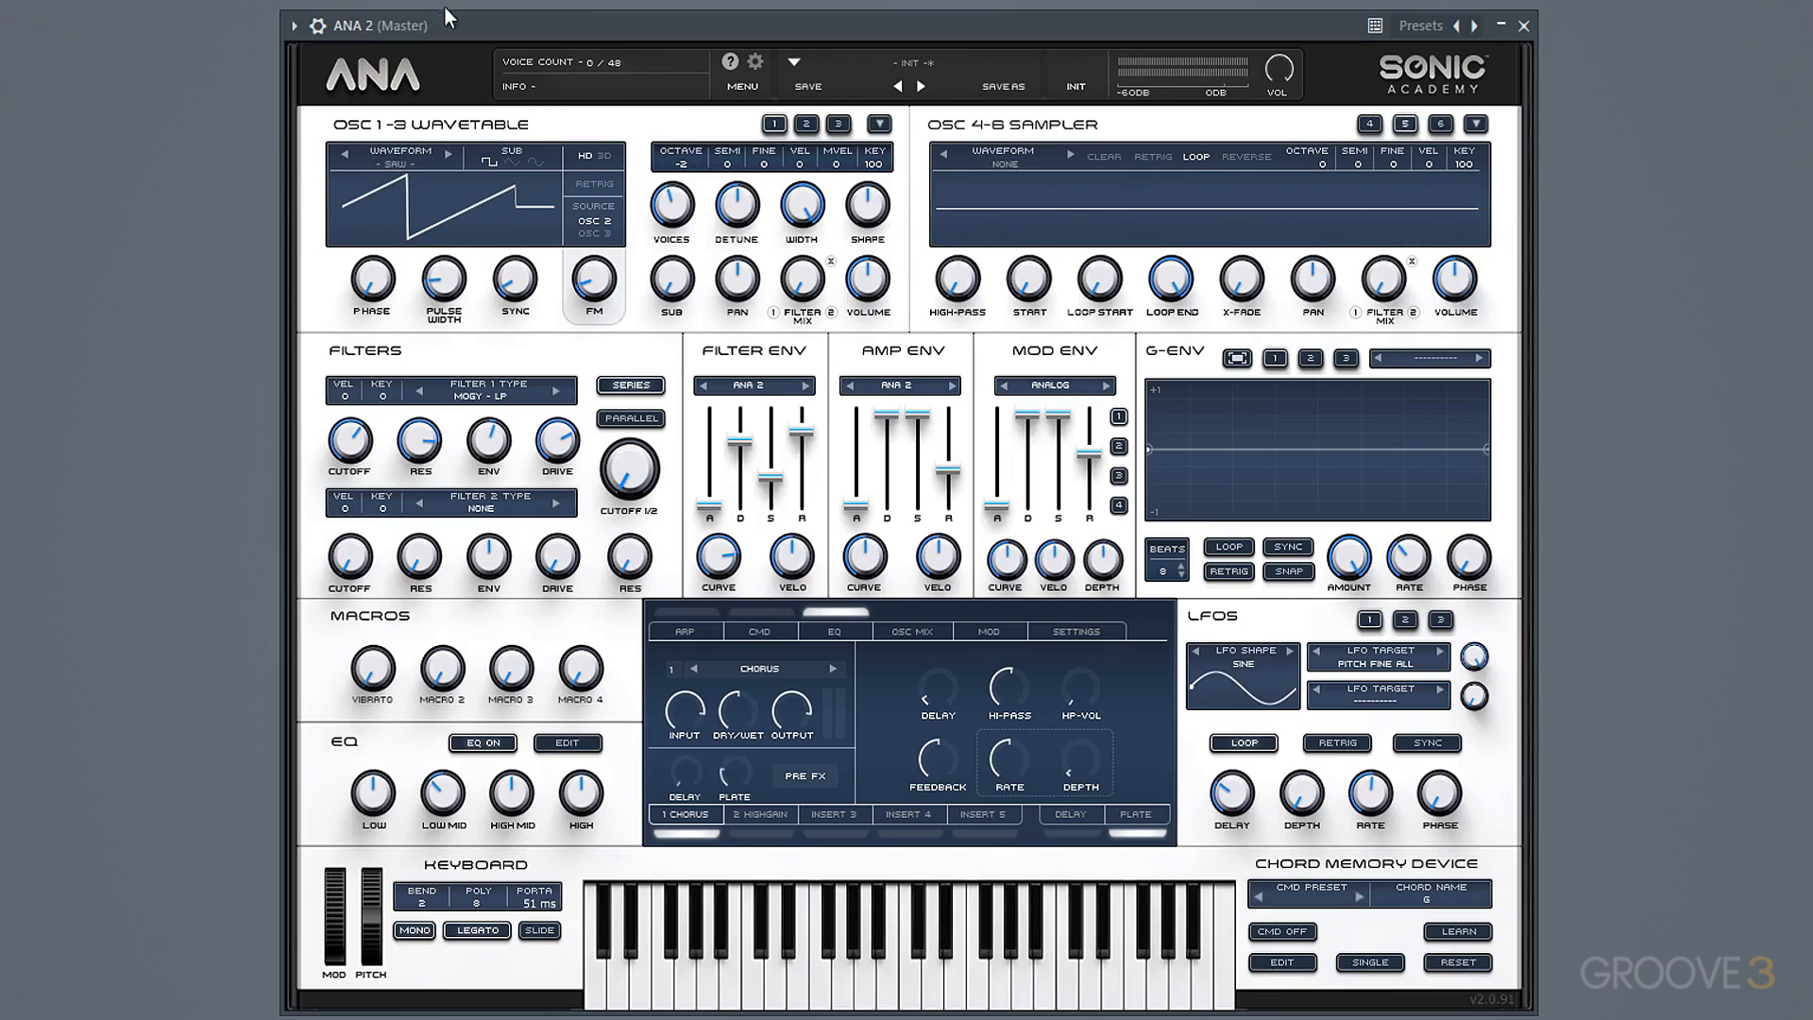